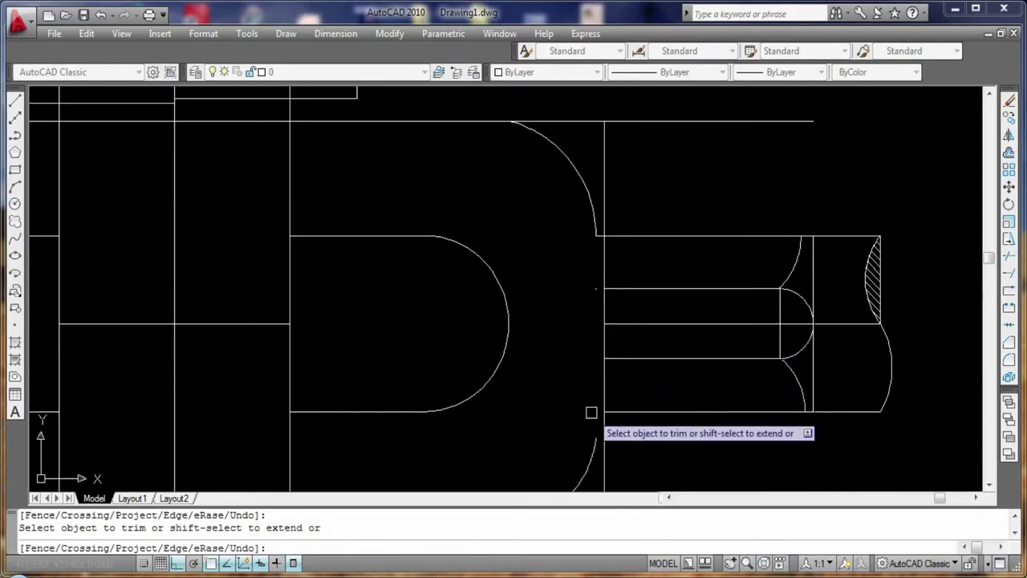
- Cancel the trim, erase the stray vertical line through the flange, then undo it
{"action": "left_click", "coordinate": [590, 289]}
{"action": "key", "text": "Escape"}
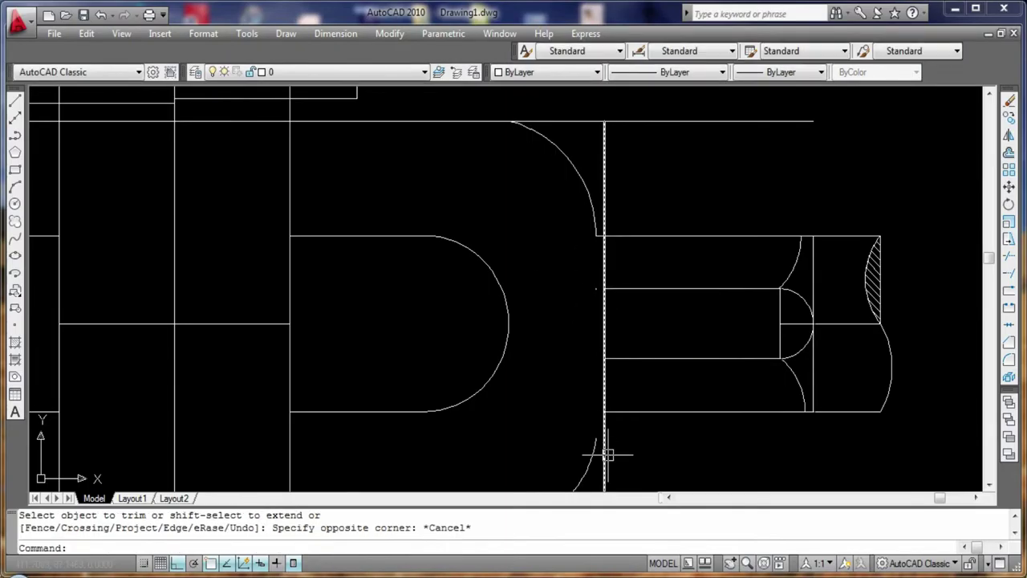
{"action": "left_click", "coordinate": [601, 398]}
{"action": "key", "text": "Delete"}
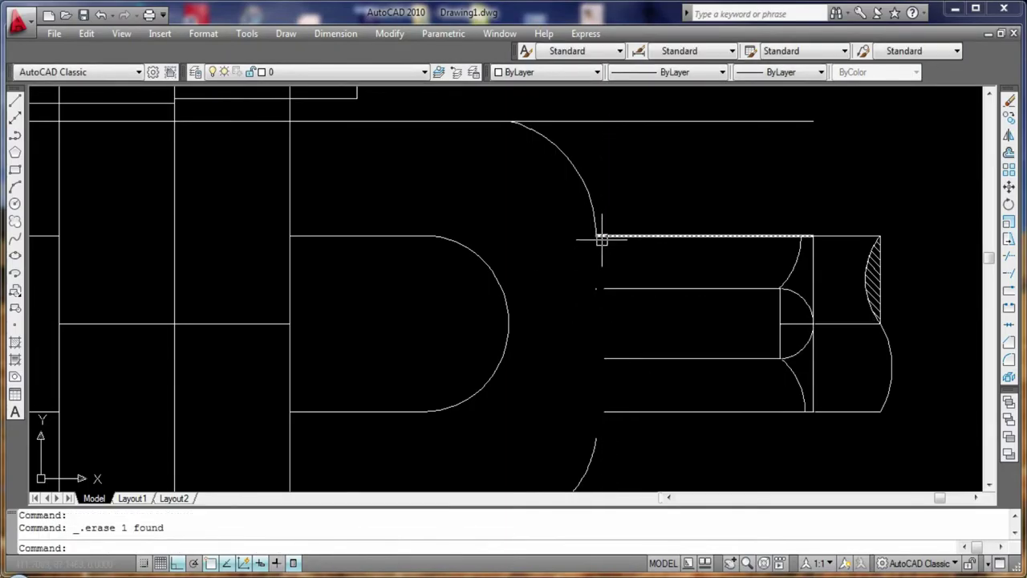
{"action": "scroll", "coordinate": [559, 295], "scroll_direction": "down", "scroll_amount": 1}
{"action": "scroll", "coordinate": [559, 295], "scroll_direction": "down", "scroll_amount": 2}
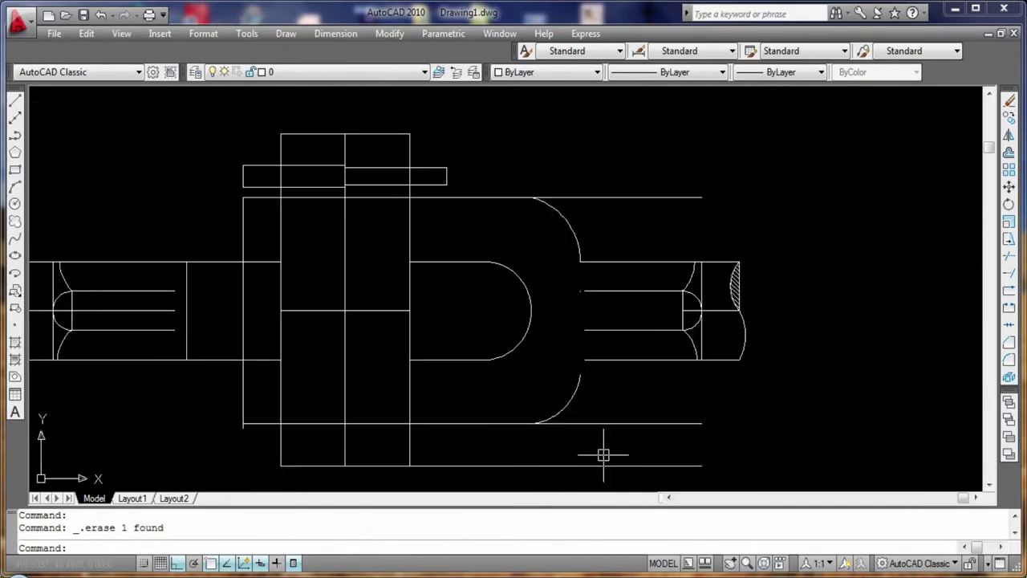
{"action": "key", "text": "ctrl+z"}
{"action": "key", "text": "ctrl+z"}
{"action": "key", "text": "ctrl+z"}
- Erase the stray vertical line again and pan the view toward the right shaft
{"action": "scroll", "coordinate": [642, 439], "scroll_direction": "down", "scroll_amount": 1}
{"action": "scroll", "coordinate": [676, 429], "scroll_direction": "up", "scroll_amount": 3}
{"action": "left_click", "coordinate": [517, 290]}
{"action": "key", "text": "Delete"}
{"action": "scroll", "coordinate": [521, 290], "scroll_direction": "up", "scroll_amount": 1}
{"action": "middle_click_drag", "start_coordinate": [426, 481], "coordinate": [558, 338]}
{"action": "middle_click_drag", "start_coordinate": [514, 281], "coordinate": [391, 281]}
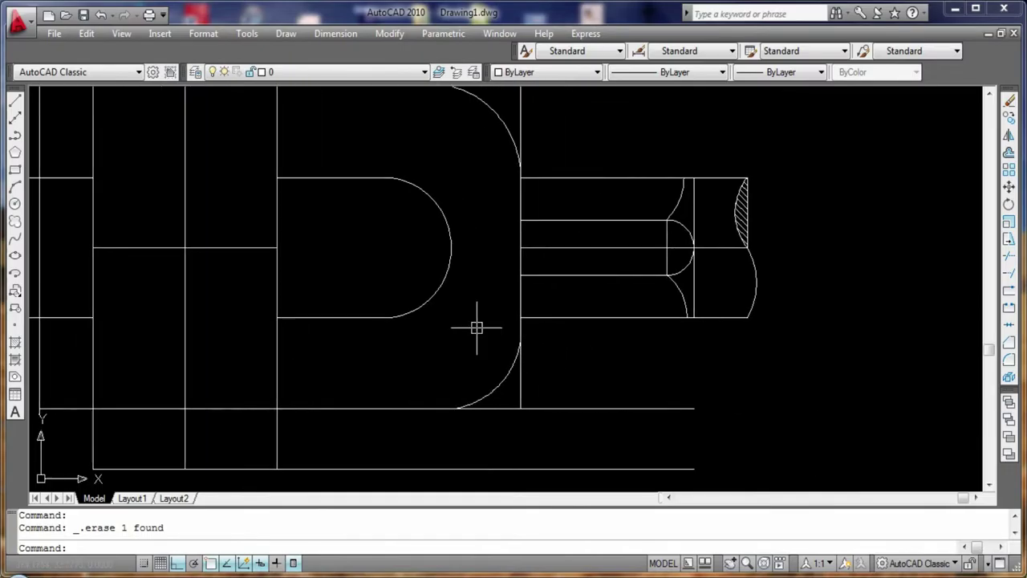
- Delete the flange's upper and lower large arcs
{"action": "left_click", "coordinate": [508, 136]}
{"action": "key", "text": "Delete"}
{"action": "left_click", "coordinate": [500, 376]}
{"action": "key", "text": "Delete"}
{"action": "scroll", "coordinate": [499, 375], "scroll_direction": "down", "scroll_amount": 4}
{"action": "scroll", "coordinate": [802, 217], "scroll_direction": "up", "scroll_amount": 1}
{"action": "scroll", "coordinate": [695, 321], "scroll_direction": "up", "scroll_amount": 1}
{"action": "scroll", "coordinate": [695, 321], "scroll_direction": "up", "scroll_amount": 1}
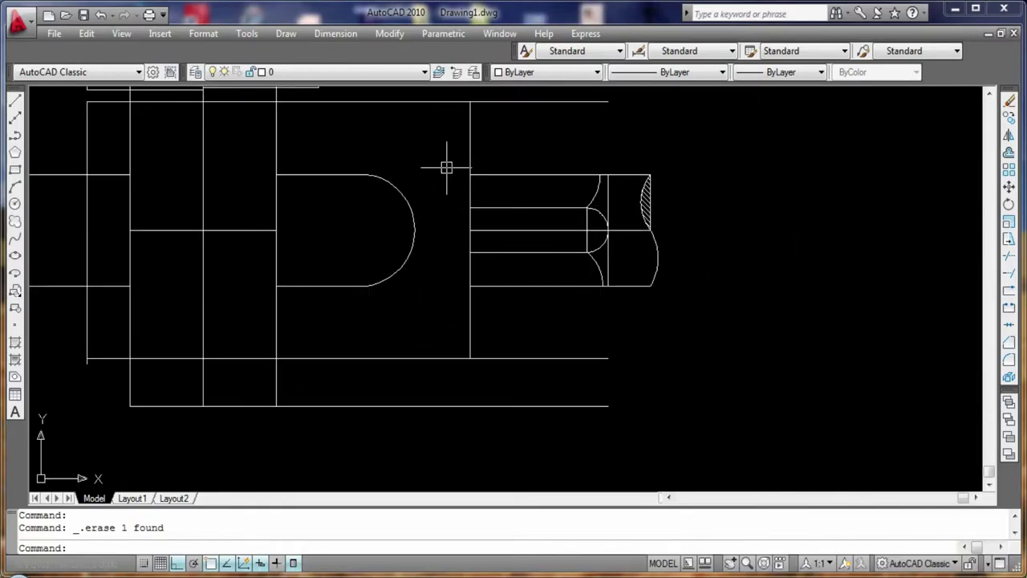
- Offset the shaft's vertical end line 9 units to the left
{"action": "type", "text": "o"}
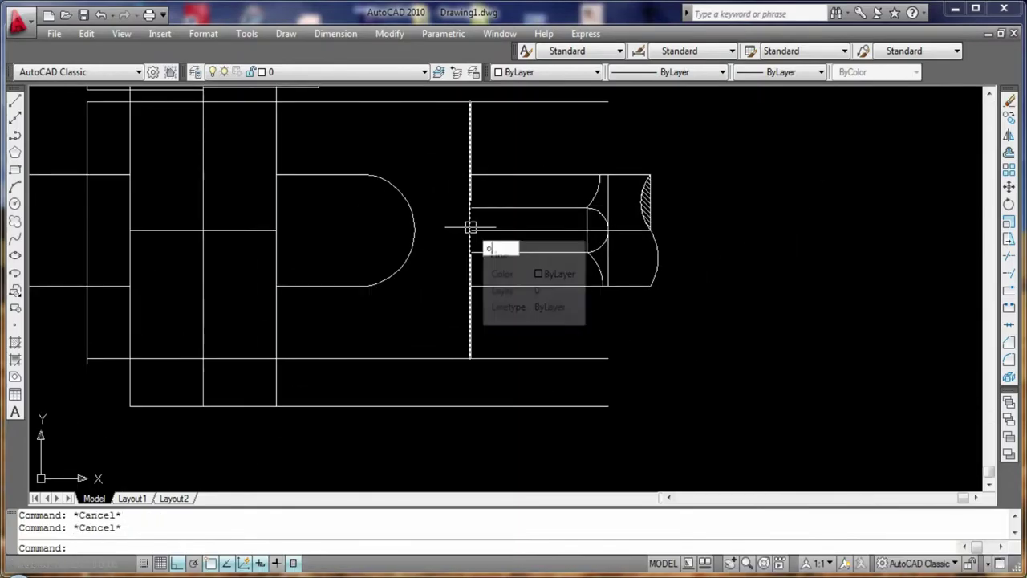
{"action": "key", "text": "Return"}
{"action": "key", "text": "Return"}
{"action": "left_click", "coordinate": [470, 150]}
{"action": "left_click", "coordinate": [457, 150]}
{"action": "key", "text": "Return"}
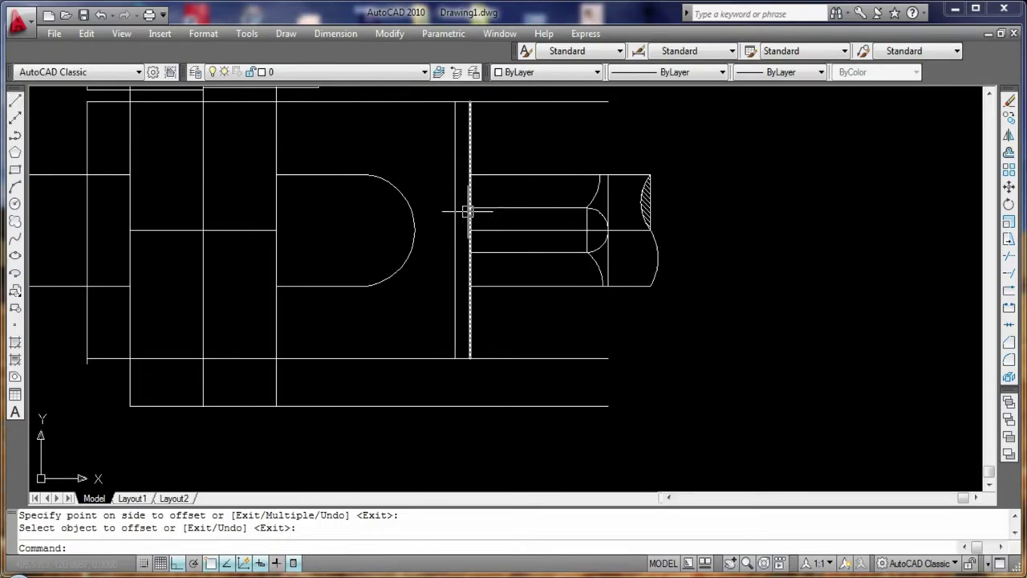
{"action": "key", "text": "Escape"}
{"action": "key", "text": "Escape"}
{"action": "key", "text": "Return"}
{"action": "key", "text": "Return"}
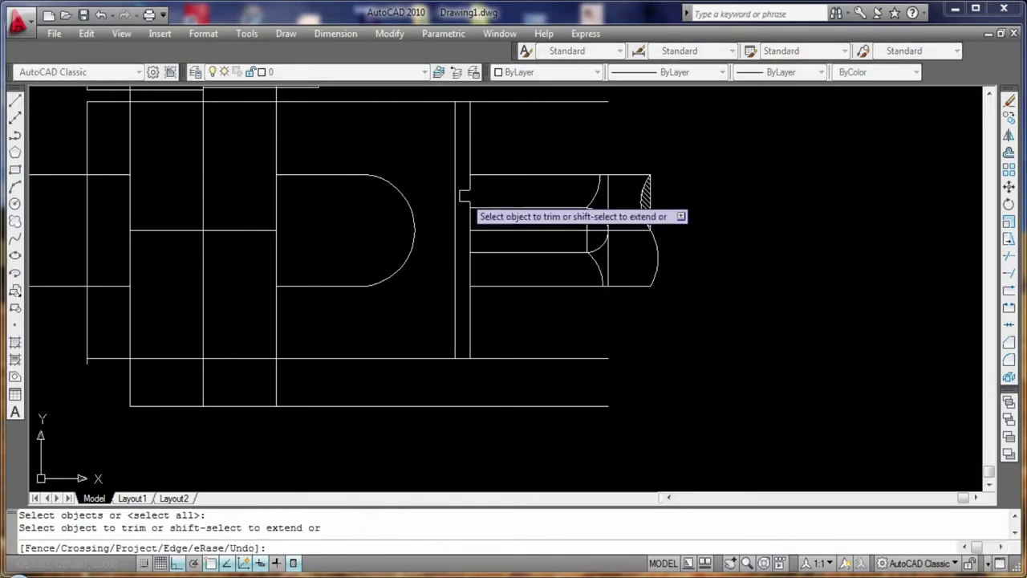
- Trim the old vertical line out of the right shaft at its upper and lower stretches
{"action": "left_click", "coordinate": [471, 197]}
{"action": "left_click", "coordinate": [471, 270]}
{"action": "key", "text": "Escape"}
{"action": "key", "text": "Escape"}
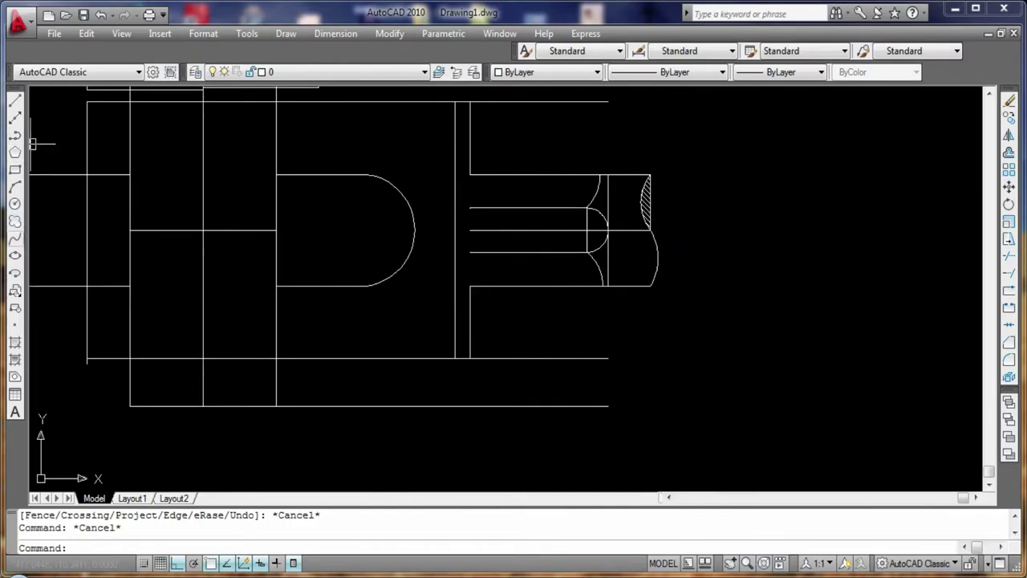
- Draw and delete a test spline across the shaft, then centre a circle right of the shaft end
{"action": "left_click", "coordinate": [14, 238]}
{"action": "left_click", "coordinate": [470, 174]}
{"action": "left_click", "coordinate": [470, 208]}
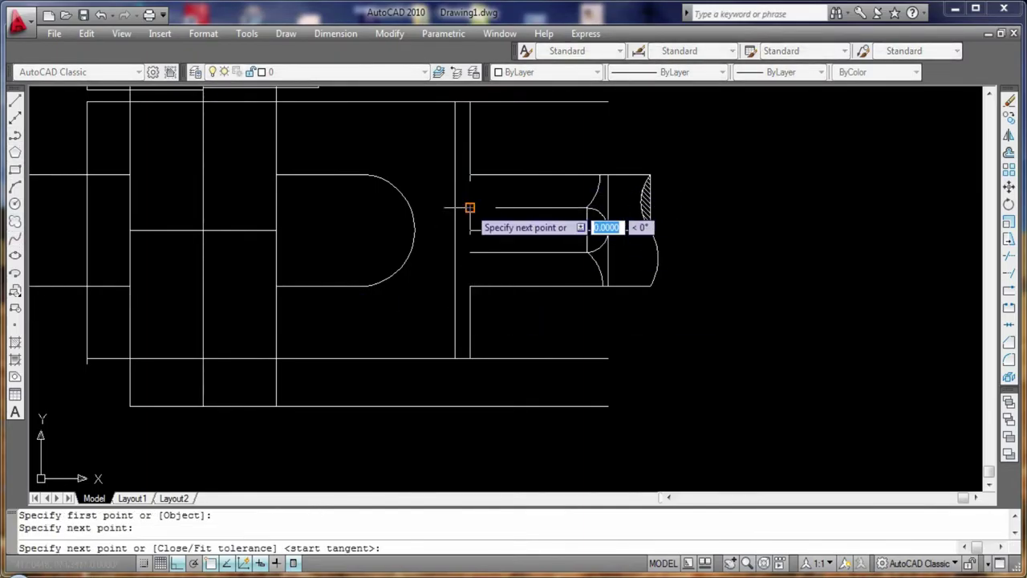
{"action": "left_click", "coordinate": [535, 174]}
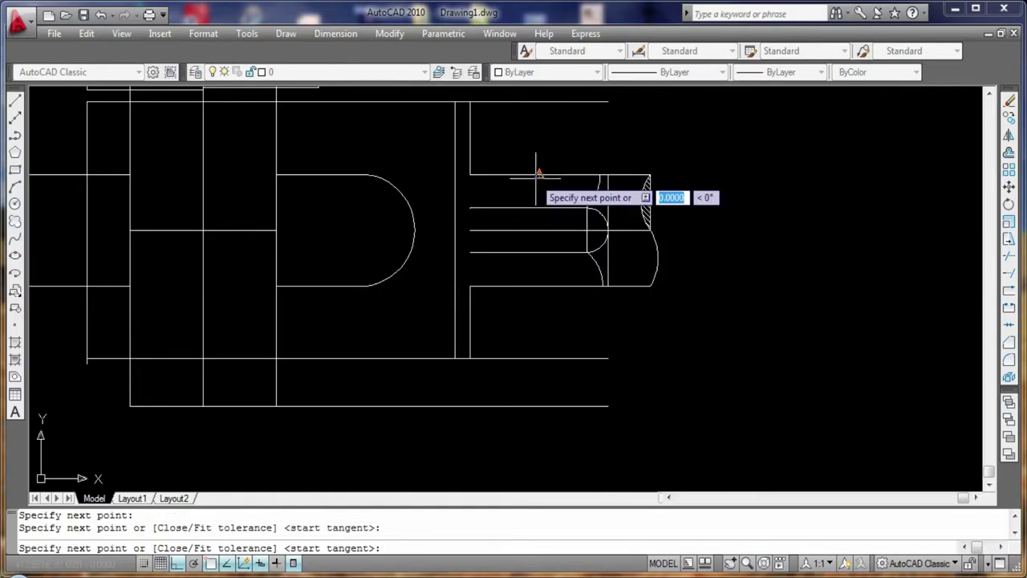
{"action": "key", "text": "Return"}
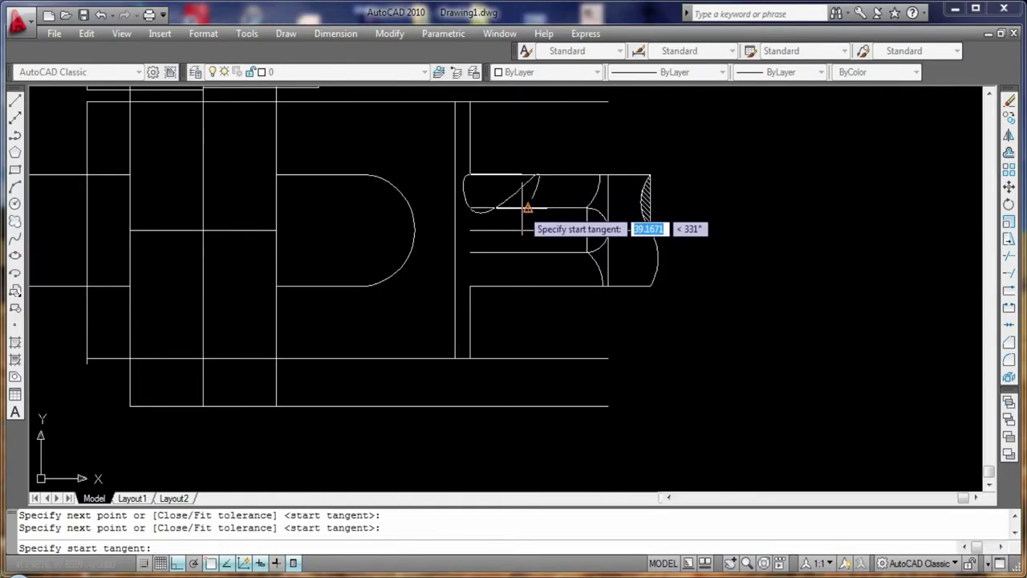
{"action": "left_click", "coordinate": [527, 207]}
{"action": "left_click", "coordinate": [601, 269]}
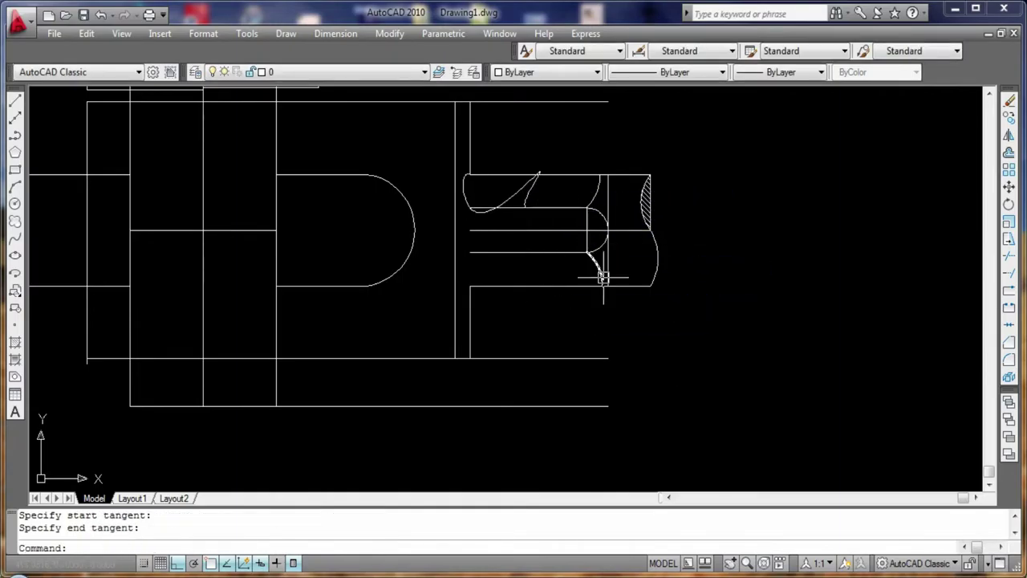
{"action": "left_click", "coordinate": [530, 196]}
{"action": "key", "text": "Delete"}
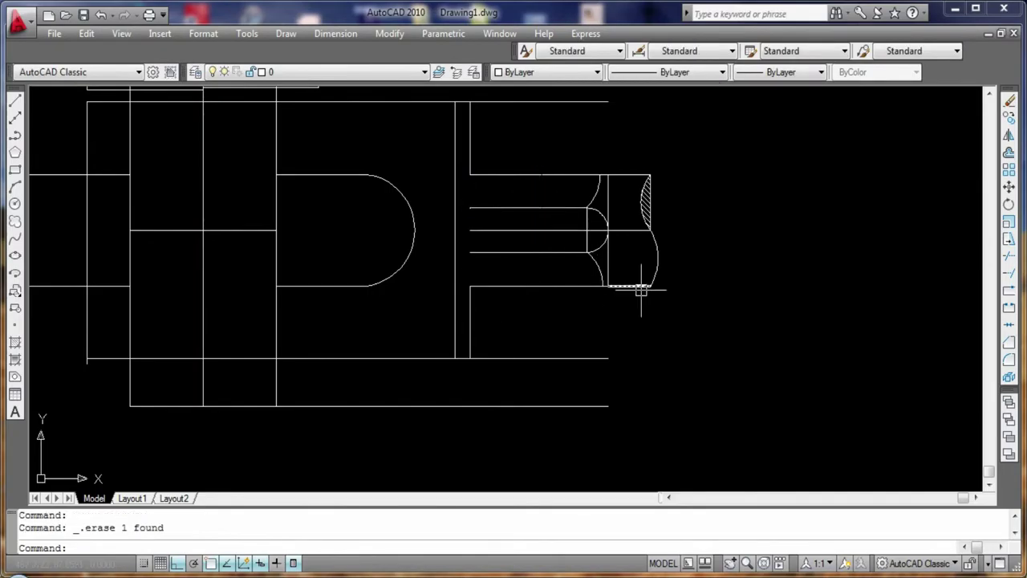
{"action": "left_click", "coordinate": [14, 203]}
{"action": "left_click", "coordinate": [604, 257]}
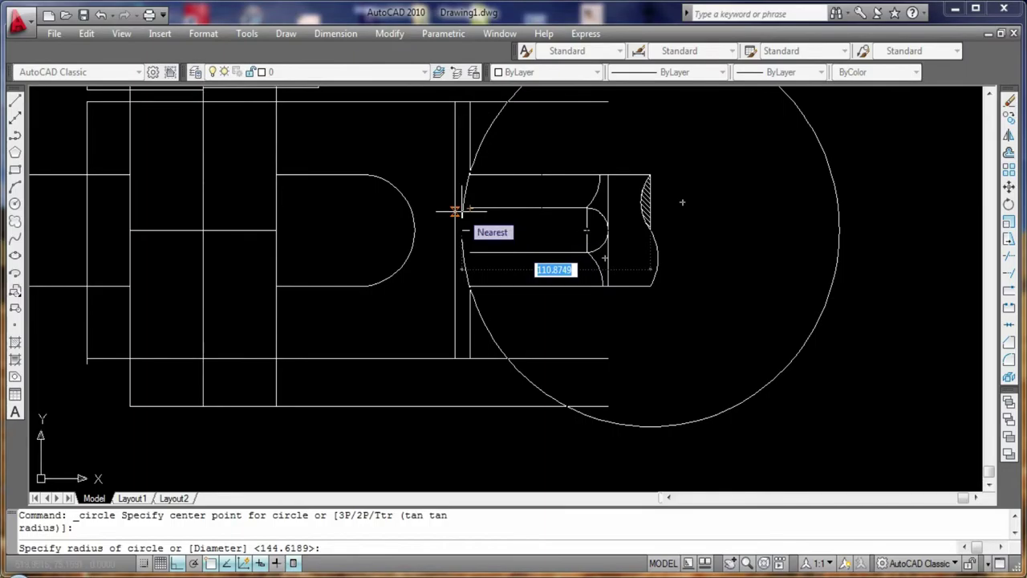
- Give the circle a radius of 110 and trim away its pieces outside the flange
{"action": "type", "text": "110"}
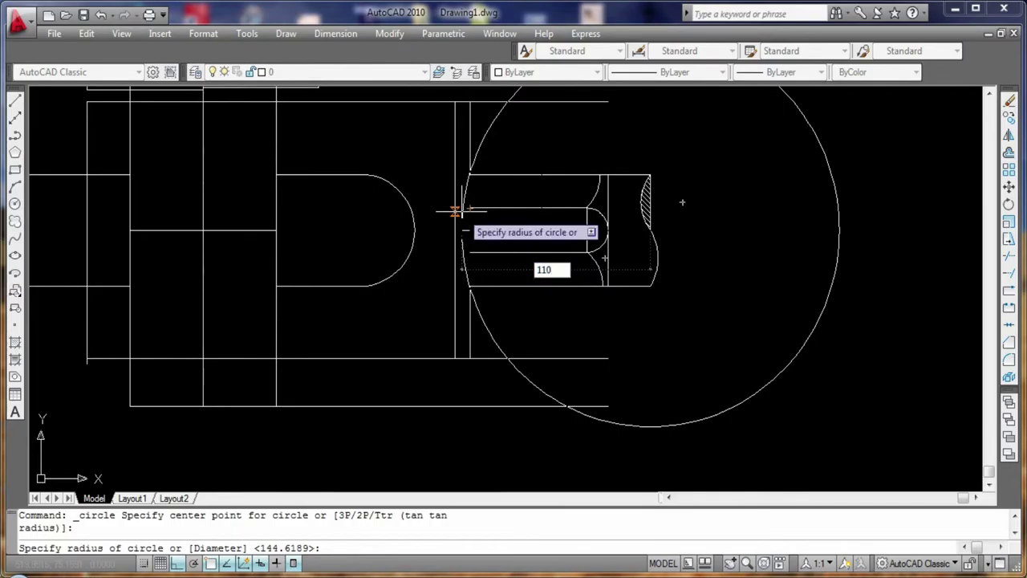
{"action": "key", "text": "Return"}
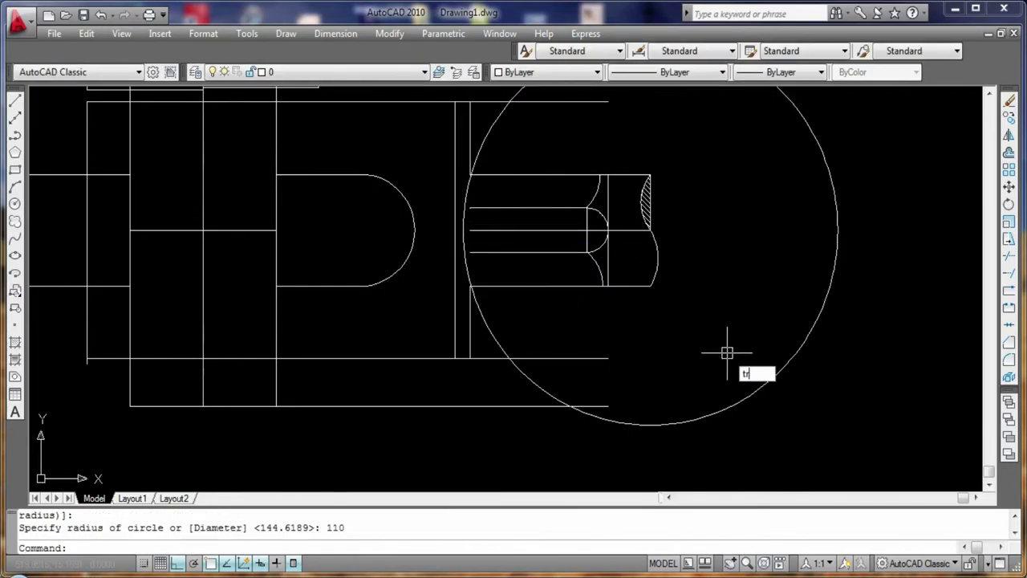
{"action": "key", "text": "Return"}
{"action": "key", "text": "Return"}
{"action": "left_click", "coordinate": [741, 405]}
{"action": "left_click", "coordinate": [492, 339]}
{"action": "left_click", "coordinate": [491, 130]}
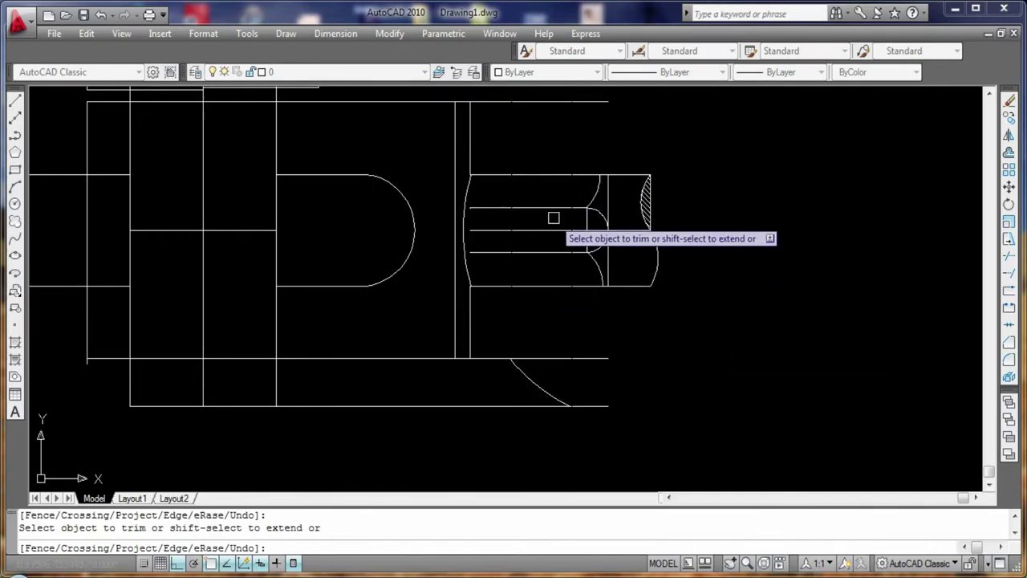
- Erase the leftover arc at the shaft end
{"action": "scroll", "coordinate": [553, 217], "scroll_direction": "down", "scroll_amount": 1}
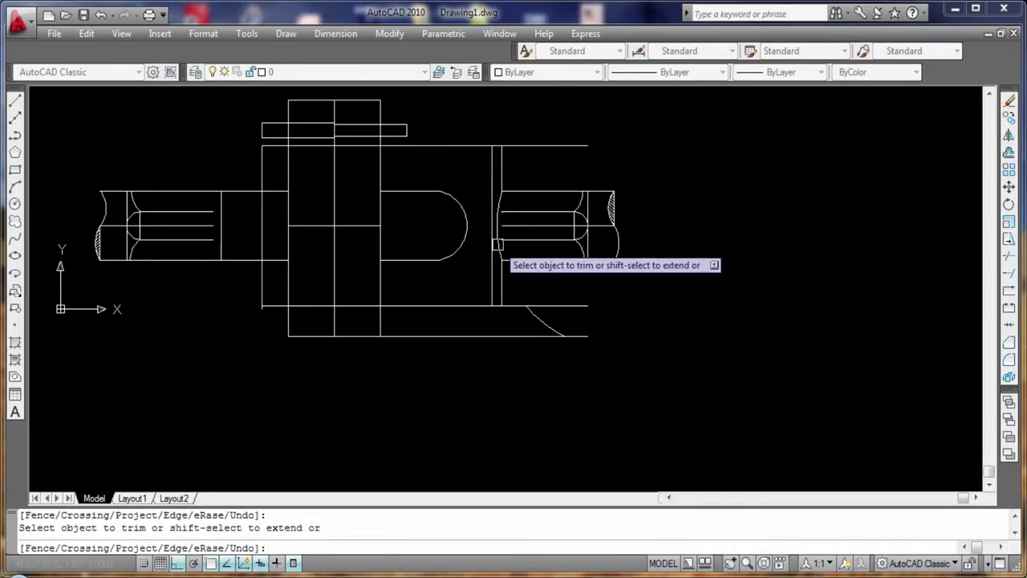
{"action": "scroll", "coordinate": [497, 245], "scroll_direction": "up", "scroll_amount": 3}
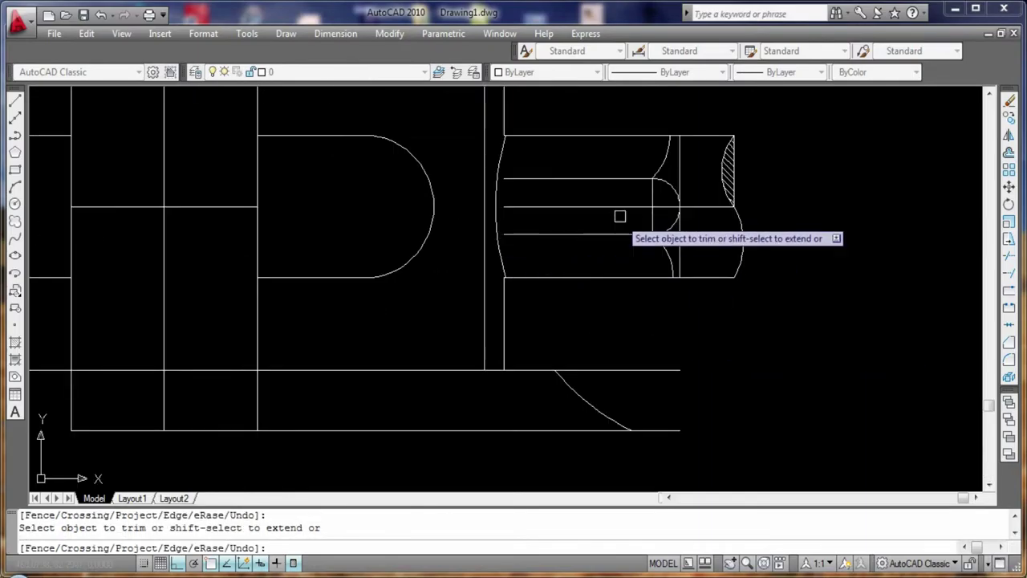
{"action": "key", "text": "Escape"}
{"action": "left_click", "coordinate": [497, 246]}
{"action": "key", "text": "Delete"}
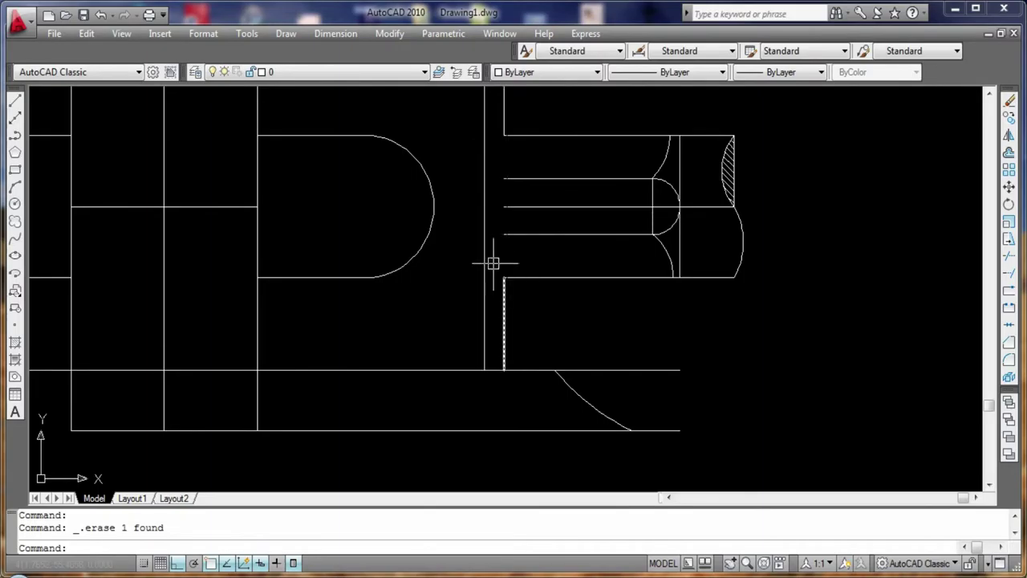
{"action": "left_click", "coordinate": [14, 100]}
{"action": "left_click", "coordinate": [504, 136]}
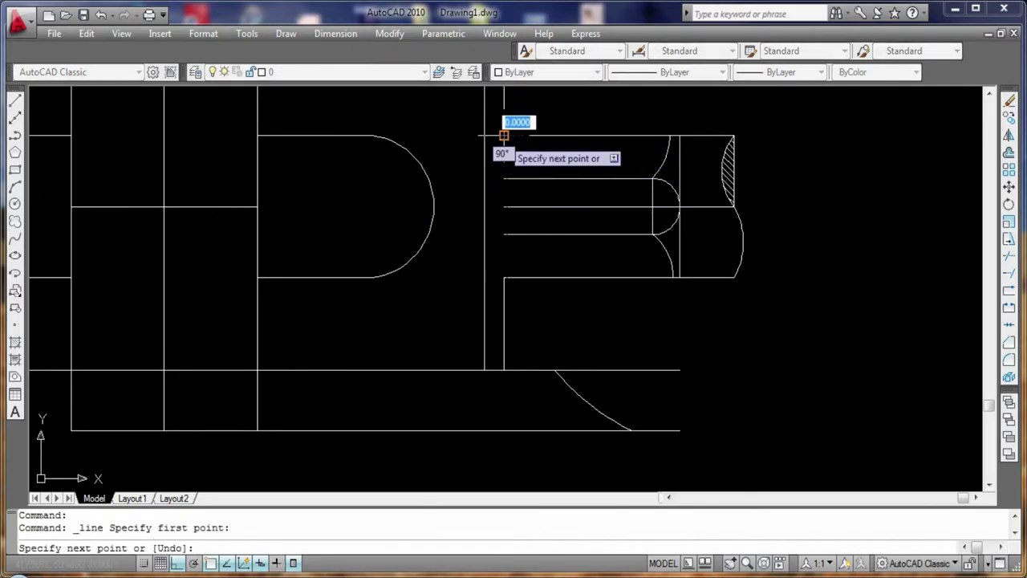
{"action": "key", "text": "Return"}
{"action": "left_click", "coordinate": [15, 203]}
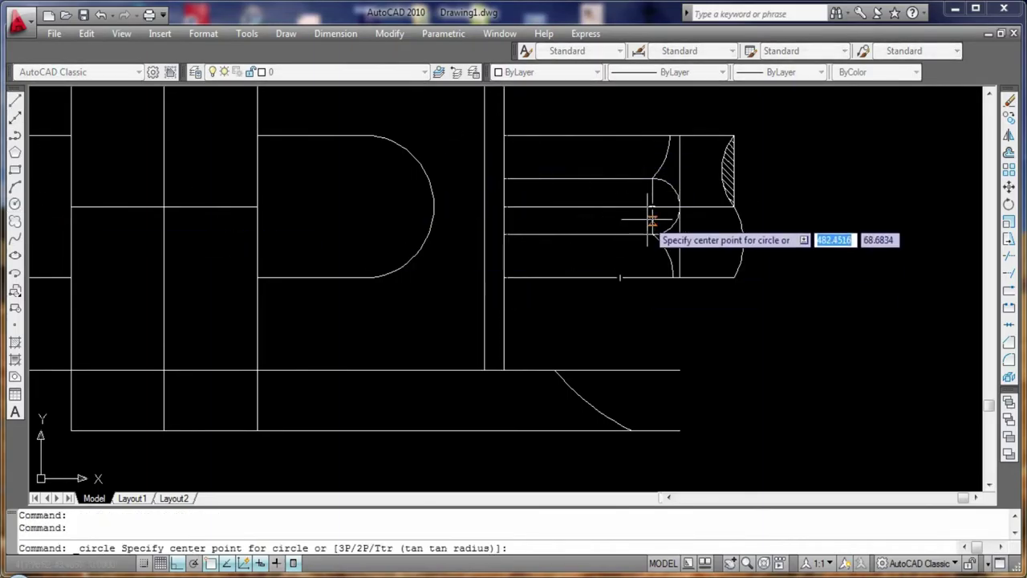
{"action": "left_click", "coordinate": [653, 223]}
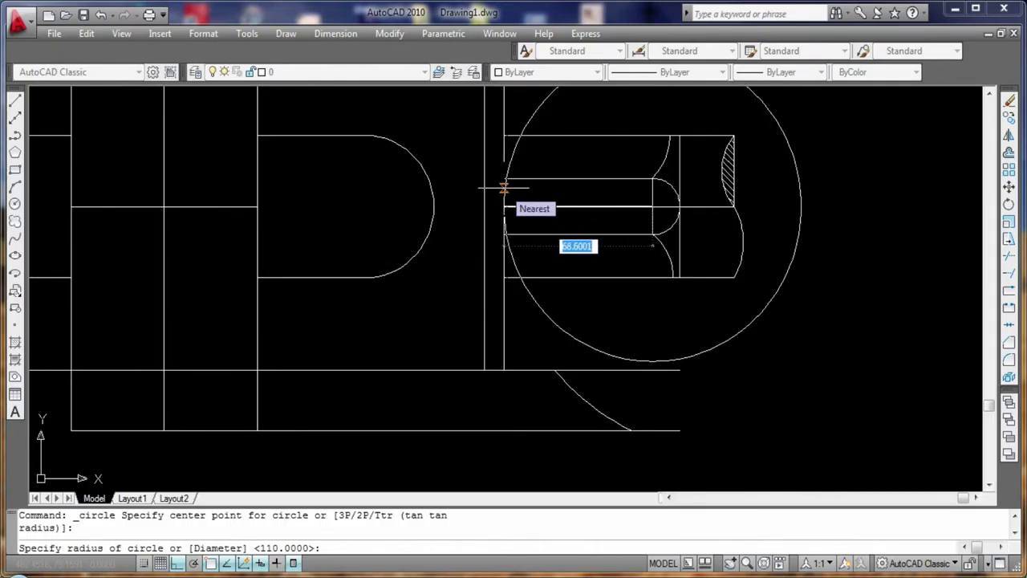
{"action": "type", "text": "68"}
{"action": "key", "text": "Return"}
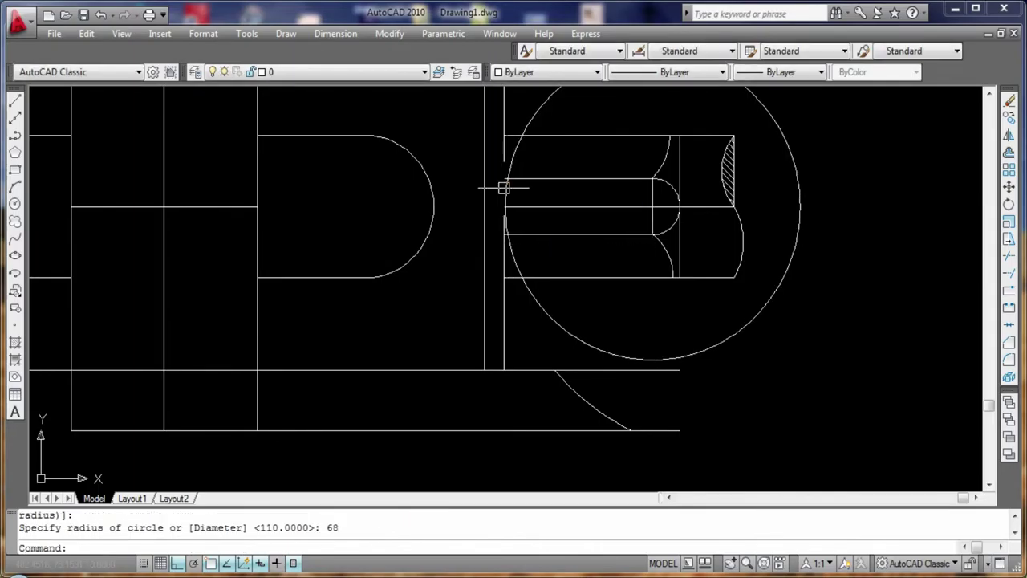
{"action": "scroll", "coordinate": [601, 286], "scroll_direction": "up", "scroll_amount": 2}
{"action": "scroll", "coordinate": [600, 286], "scroll_direction": "up", "scroll_amount": 2}
{"action": "scroll", "coordinate": [546, 360], "scroll_direction": "down", "scroll_amount": 2}
{"action": "scroll", "coordinate": [545, 360], "scroll_direction": "down", "scroll_amount": 2}
{"action": "scroll", "coordinate": [545, 360], "scroll_direction": "down", "scroll_amount": 2}
{"action": "left_click", "coordinate": [575, 243]}
{"action": "key", "text": "Delete"}
{"action": "left_click", "coordinate": [14, 203]}
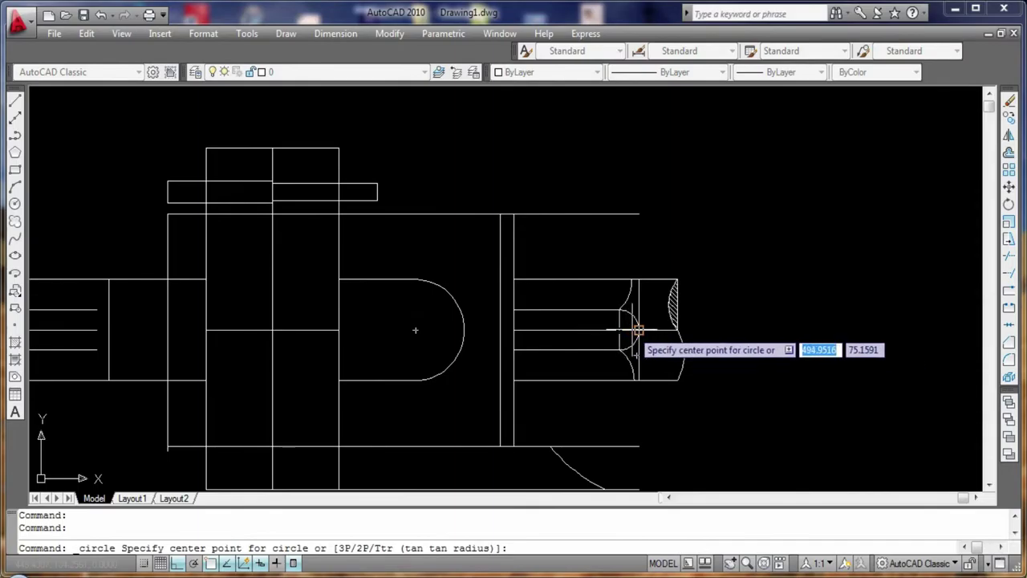
{"action": "left_click", "coordinate": [637, 329]}
{"action": "type", "text": "7"}
{"action": "key", "text": "Return"}
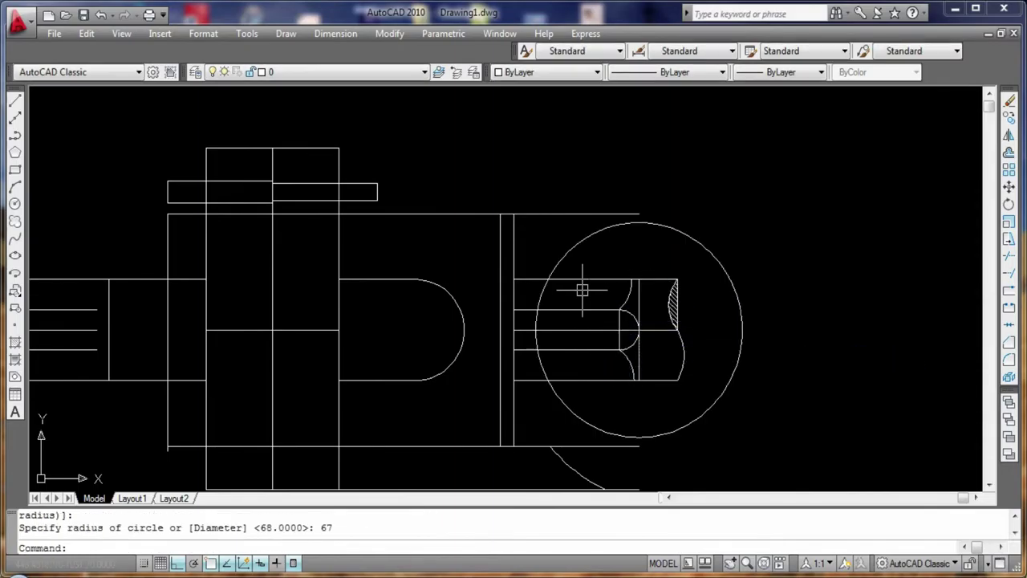
{"action": "left_click", "coordinate": [559, 259]}
{"action": "key", "text": "Delete"}
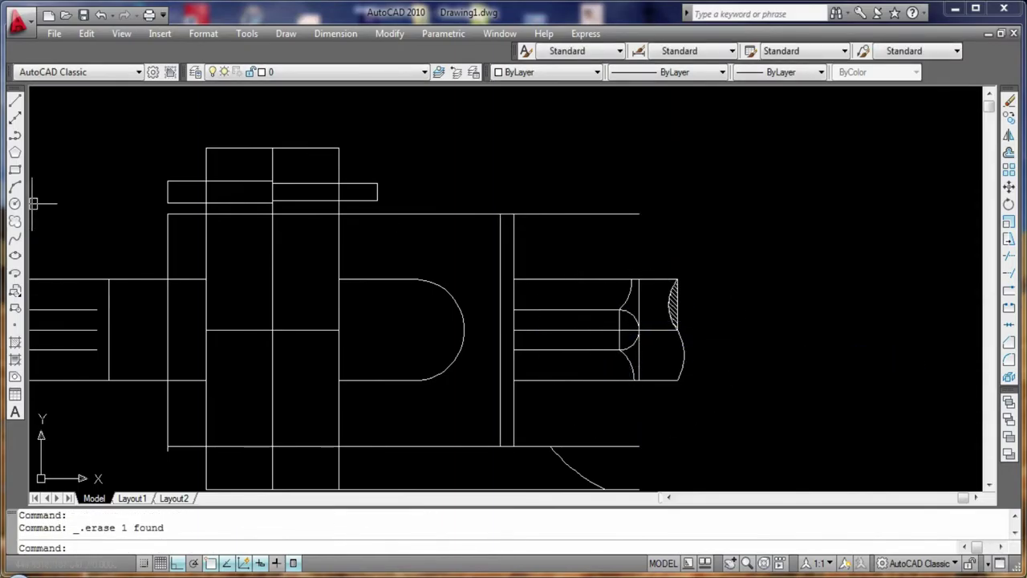
- Draw a radius-68 circle centred at the right shaft's end
{"action": "left_click", "coordinate": [15, 203]}
{"action": "left_click", "coordinate": [620, 330]}
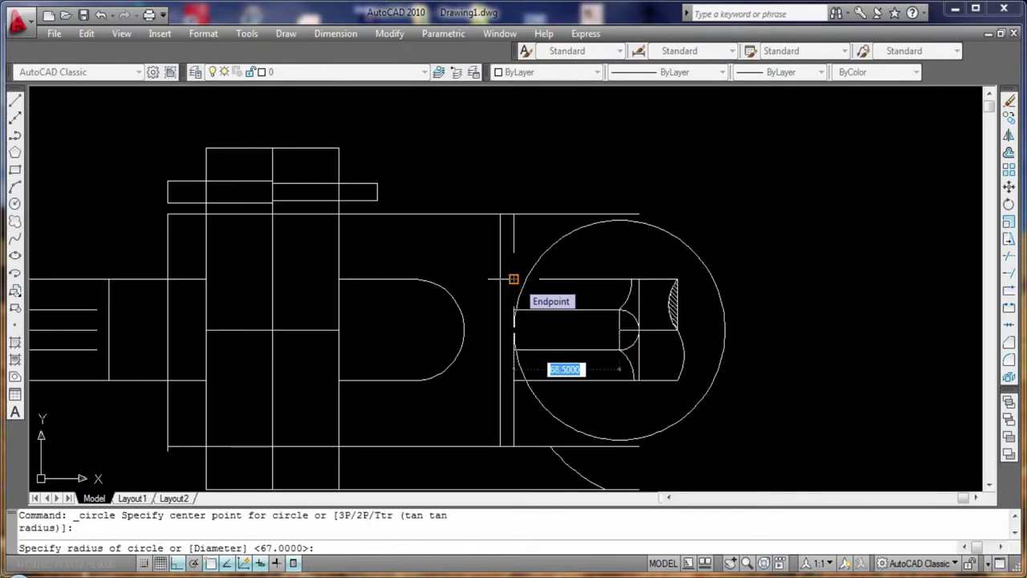
{"action": "type", "text": "68"}
{"action": "key", "text": "Return"}
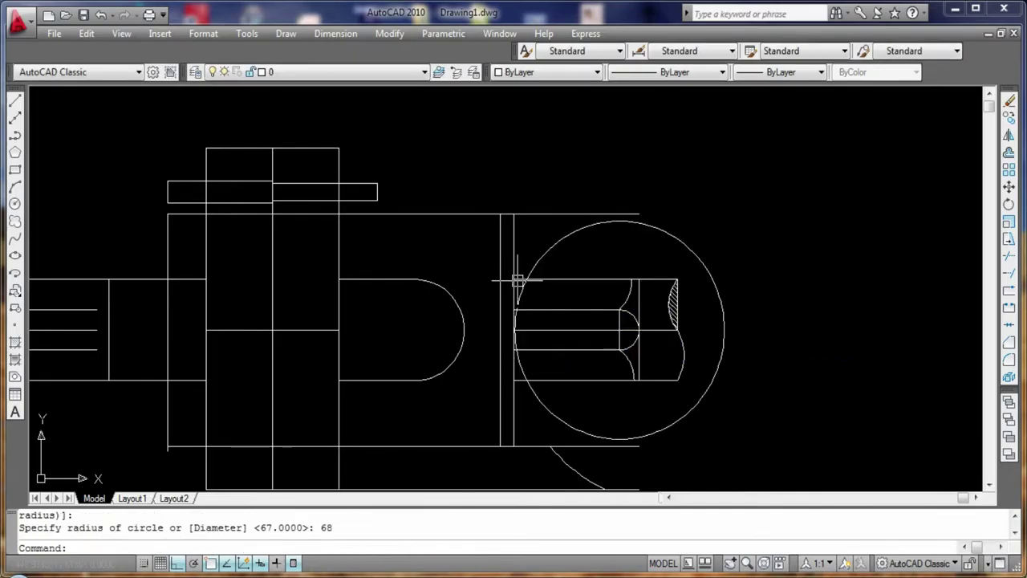
{"action": "scroll", "coordinate": [527, 303], "scroll_direction": "up", "scroll_amount": 1}
{"action": "scroll", "coordinate": [528, 308], "scroll_direction": "up", "scroll_amount": 4}
{"action": "scroll", "coordinate": [528, 308], "scroll_direction": "down", "scroll_amount": 3}
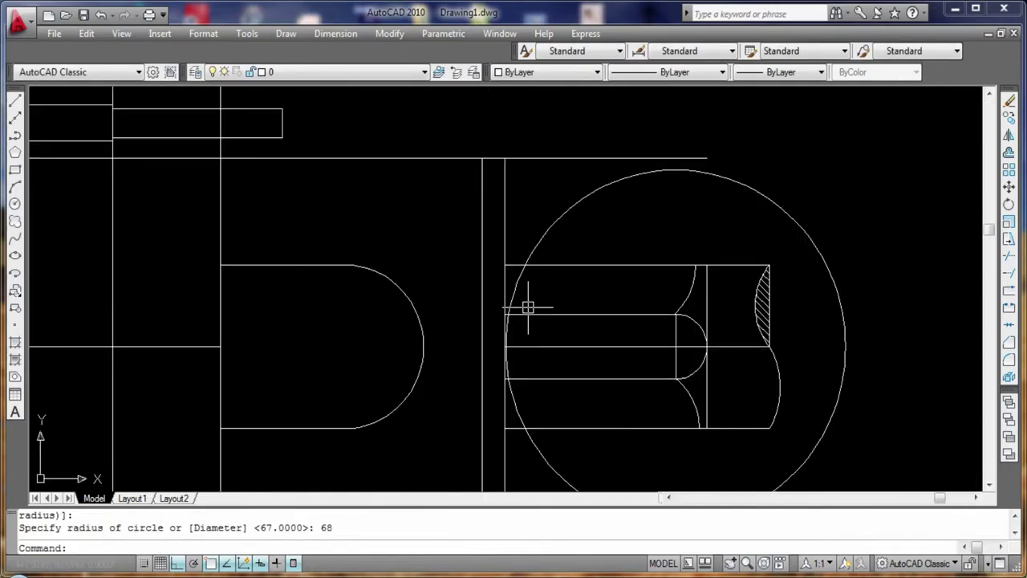
{"action": "type", "text": "tr"}
- Trim away the circle's outer arc
{"action": "key", "text": "Return"}
{"action": "key", "text": "Return"}
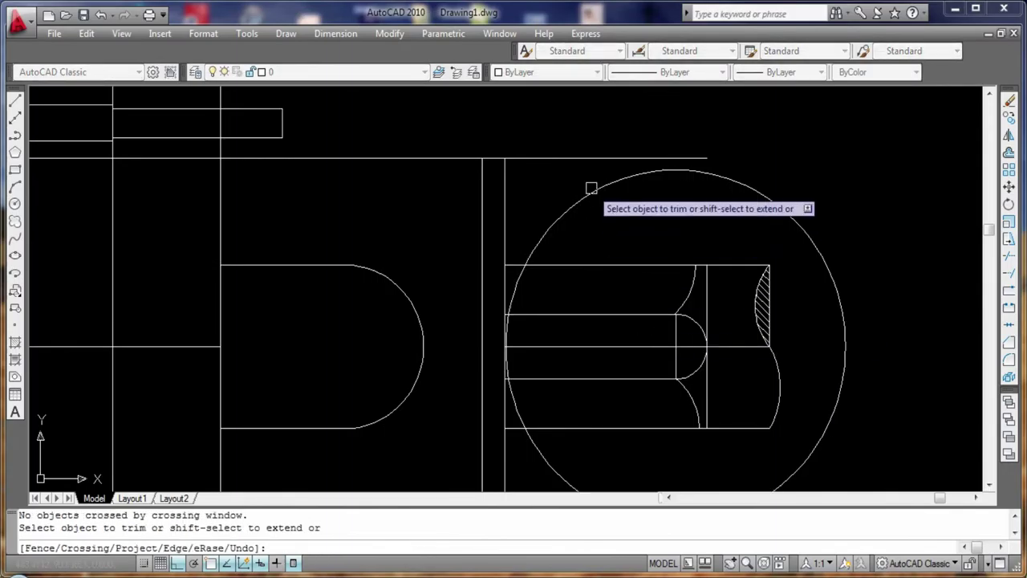
{"action": "left_click", "coordinate": [630, 178]}
{"action": "scroll", "coordinate": [823, 358], "scroll_direction": "down", "scroll_amount": 2}
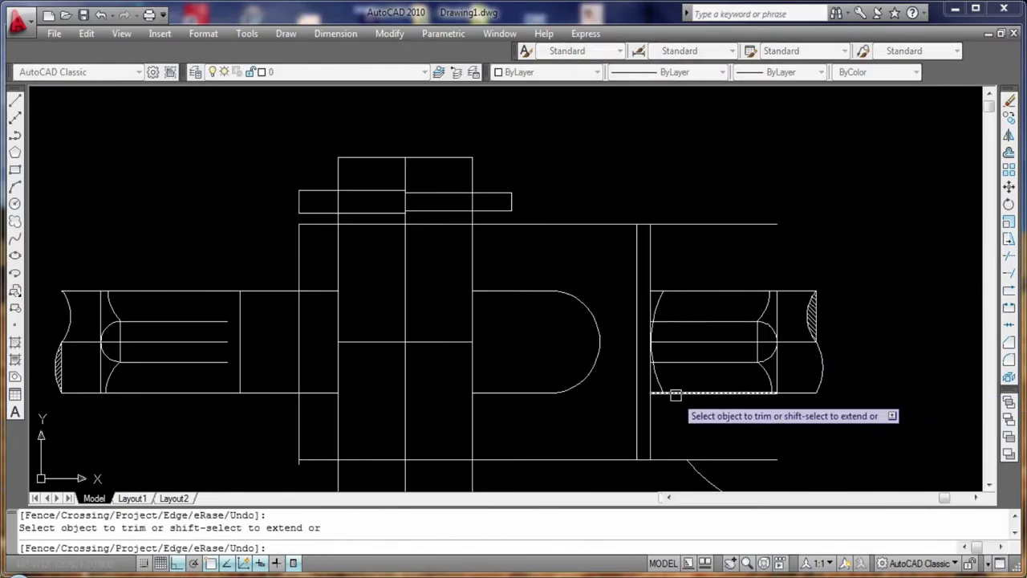
{"action": "scroll", "coordinate": [724, 275], "scroll_direction": "up", "scroll_amount": 3}
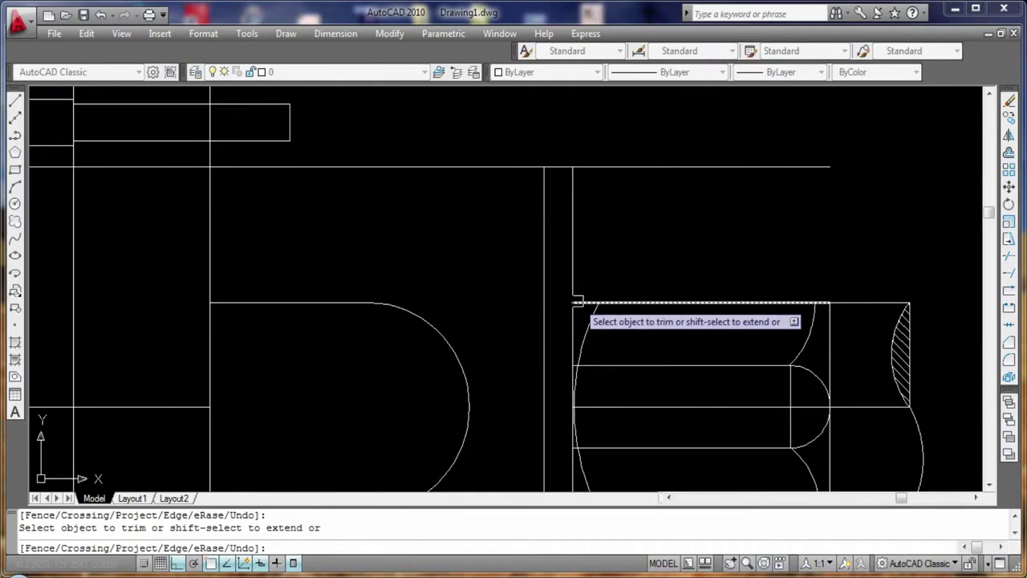
{"action": "scroll", "coordinate": [703, 270], "scroll_direction": "up", "scroll_amount": 3}
{"action": "scroll", "coordinate": [671, 285], "scroll_direction": "down", "scroll_amount": 2}
{"action": "scroll", "coordinate": [670, 289], "scroll_direction": "down", "scroll_amount": 3}
{"action": "scroll", "coordinate": [662, 225], "scroll_direction": "up", "scroll_amount": 2}
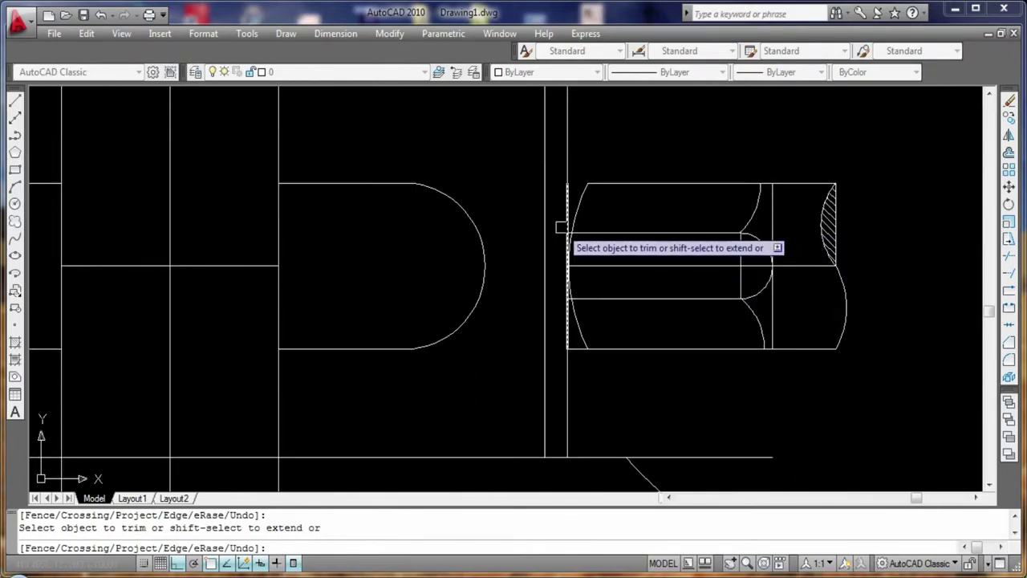
- Undo the trim and delete the large circle entirely
{"action": "key", "text": "ctrl+z"}
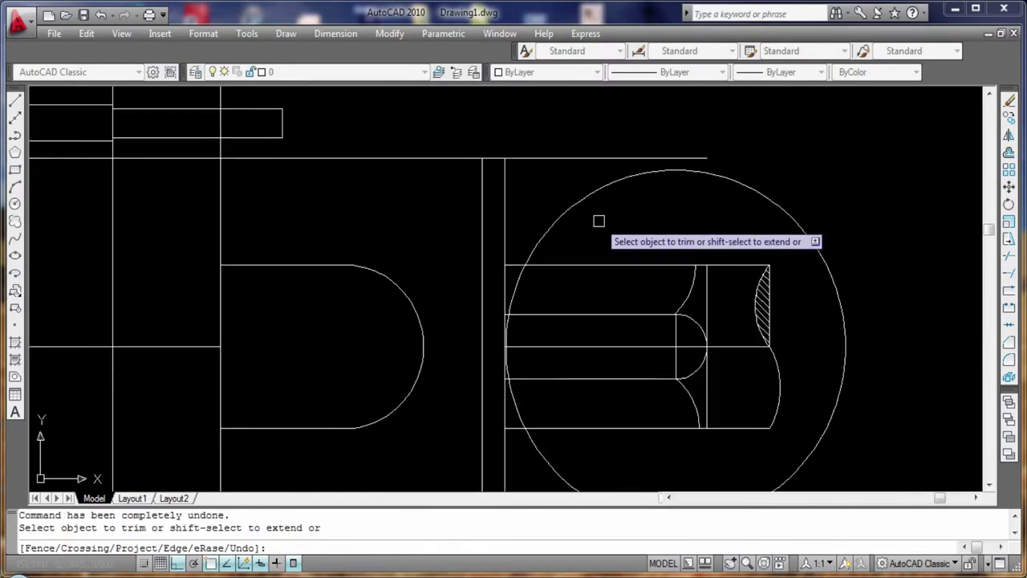
{"action": "key", "text": "ctrl+y"}
{"action": "key", "text": "ctrl+z"}
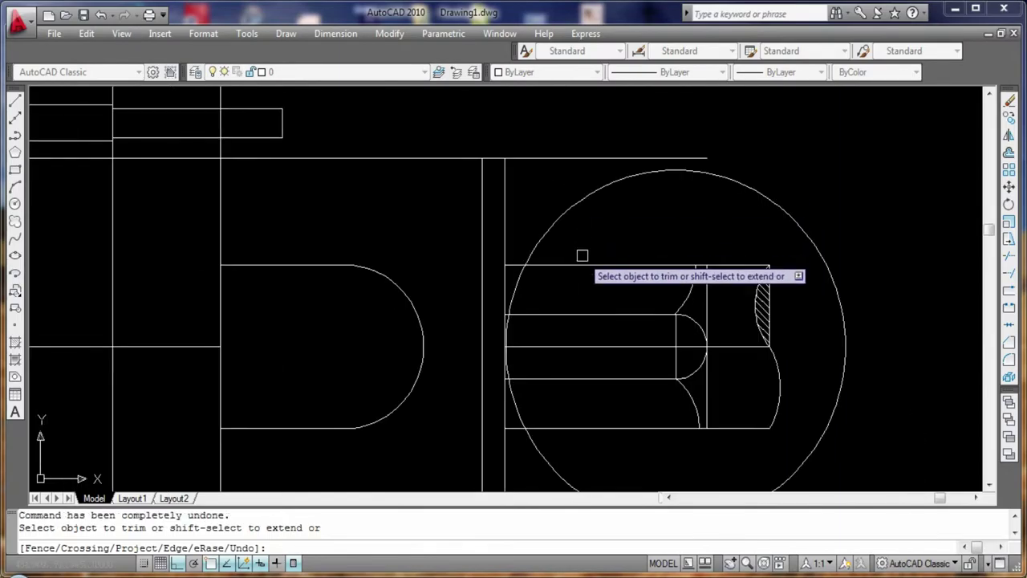
{"action": "key", "text": "Escape"}
{"action": "left_click", "coordinate": [608, 179]}
{"action": "key", "text": "Delete"}
{"action": "scroll", "coordinate": [664, 251], "scroll_direction": "down", "scroll_amount": 1}
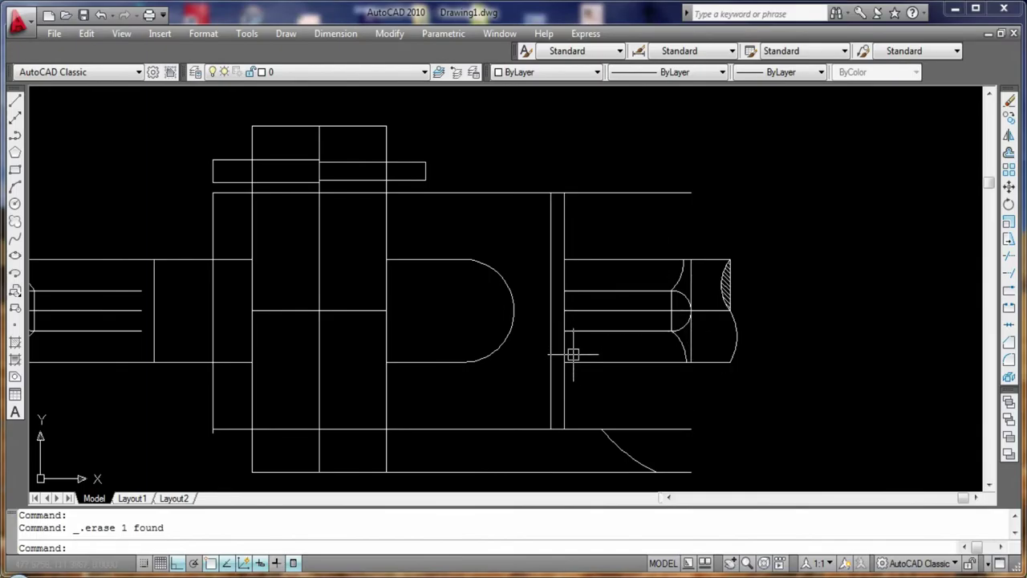
- Draw a three-point arc near the shaft corner, then delete the misplaced result
{"action": "left_click", "coordinate": [14, 186]}
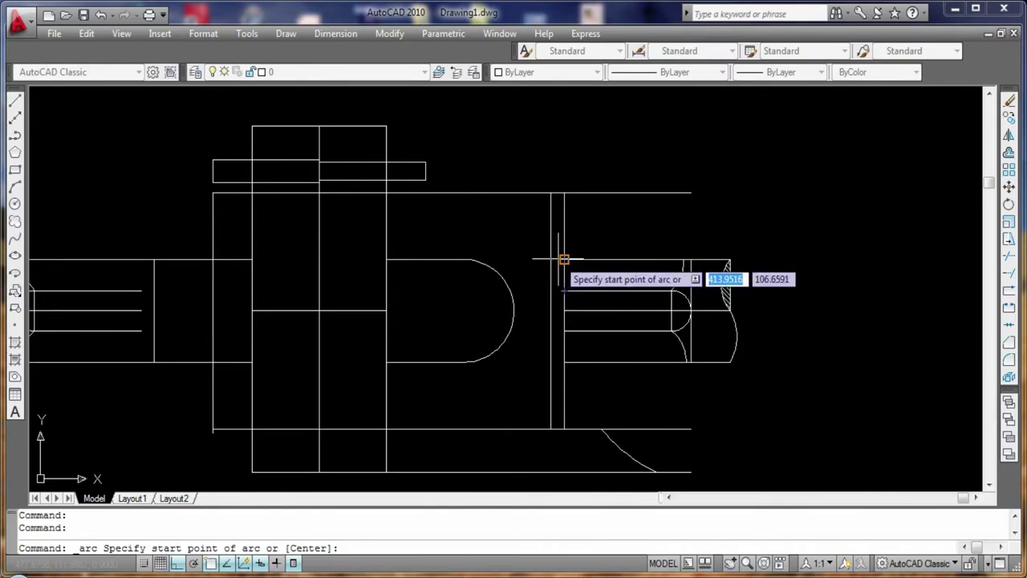
{"action": "left_click", "coordinate": [564, 260]}
{"action": "left_click", "coordinate": [554, 277]}
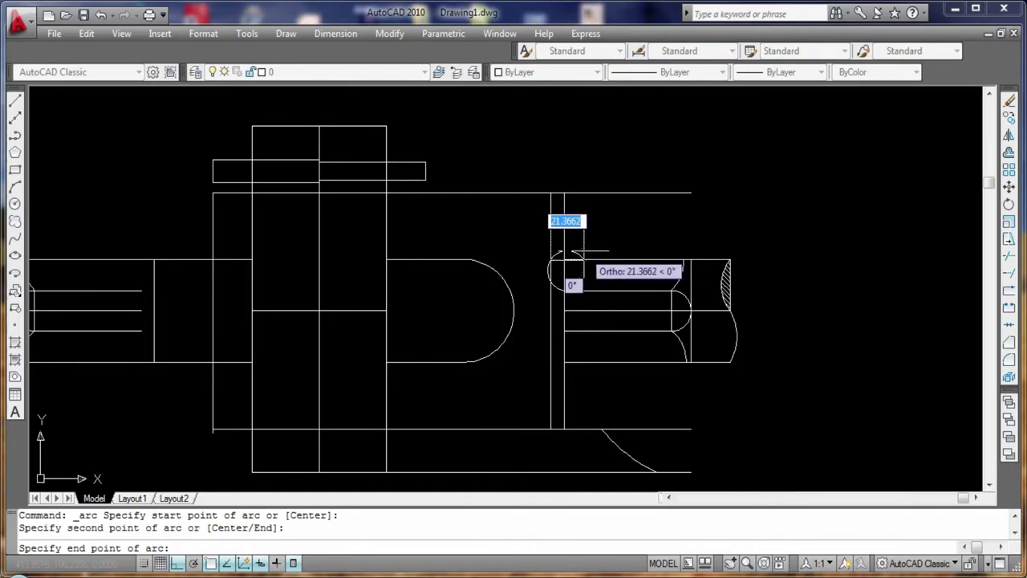
{"action": "left_click", "coordinate": [565, 241]}
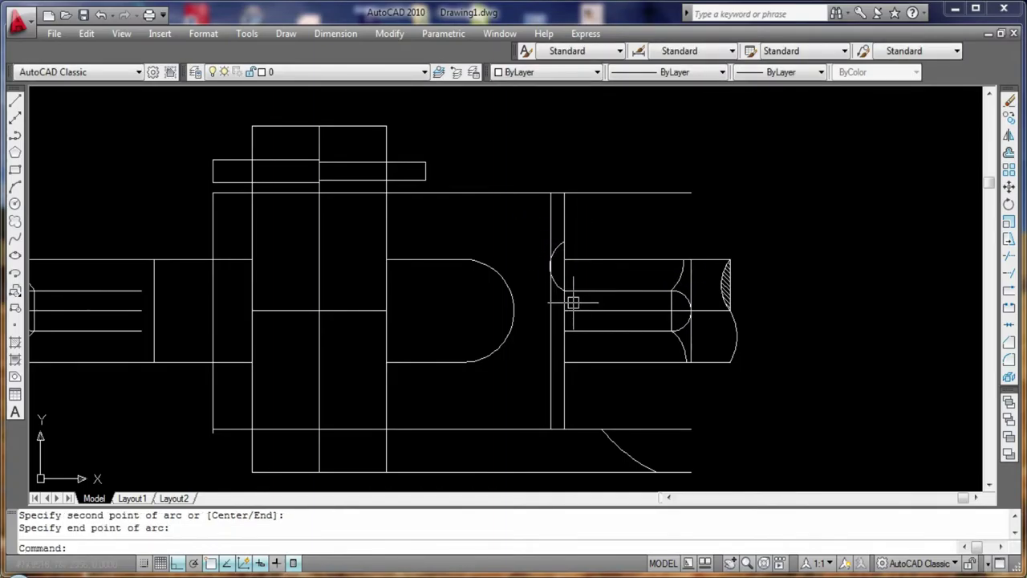
{"action": "key", "text": "Escape"}
{"action": "scroll", "coordinate": [572, 301], "scroll_direction": "up", "scroll_amount": 2}
{"action": "scroll", "coordinate": [550, 281], "scroll_direction": "up", "scroll_amount": 1}
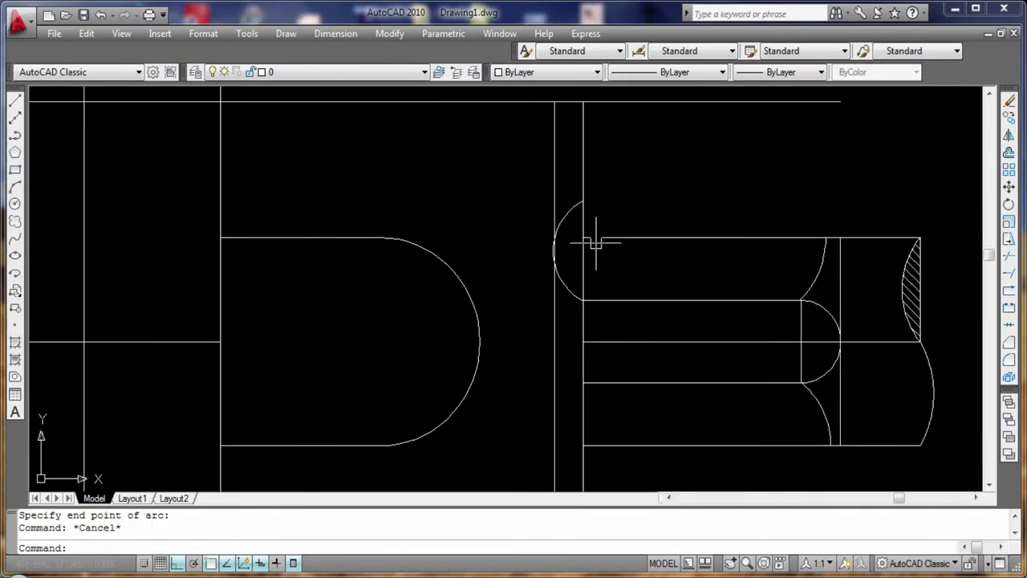
{"action": "left_click", "coordinate": [571, 287]}
{"action": "key", "text": "Delete"}
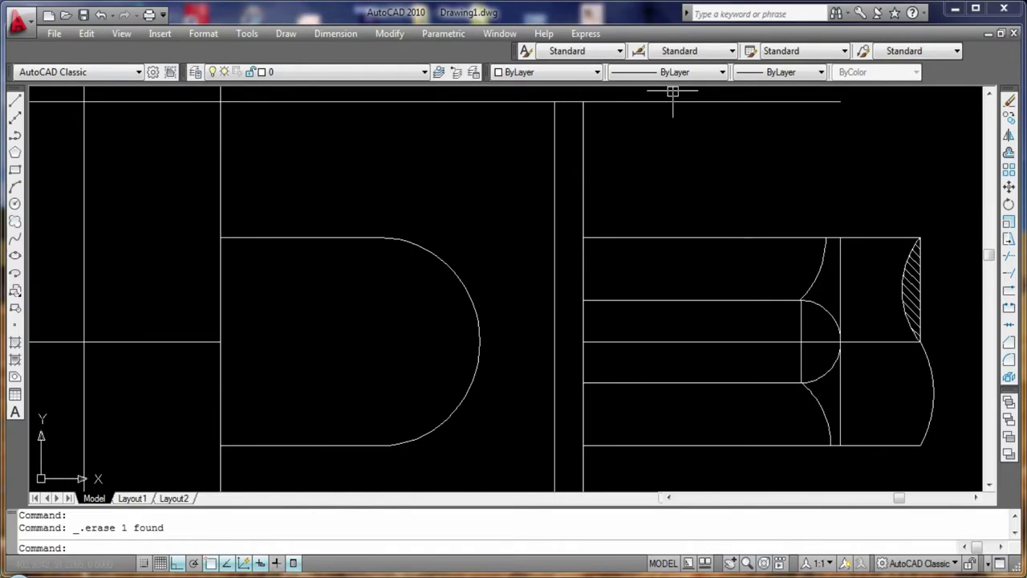
- Retry the corner arc, cancelling one attempt and deleting another unwanted arc
{"action": "left_click", "coordinate": [14, 186]}
{"action": "left_click", "coordinate": [583, 300]}
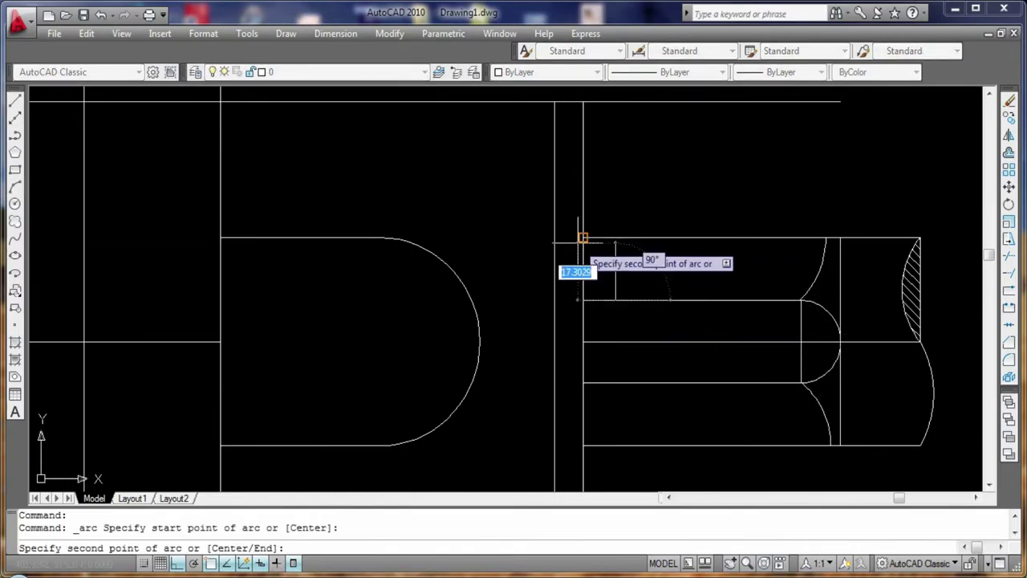
{"action": "left_click", "coordinate": [583, 237]}
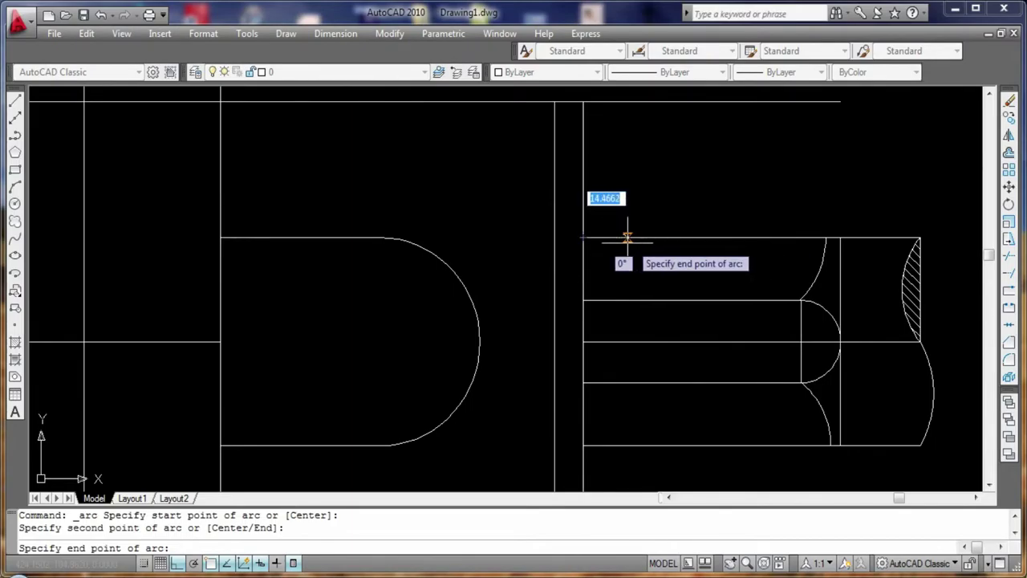
{"action": "key", "text": "Escape"}
{"action": "left_click", "coordinate": [14, 186]}
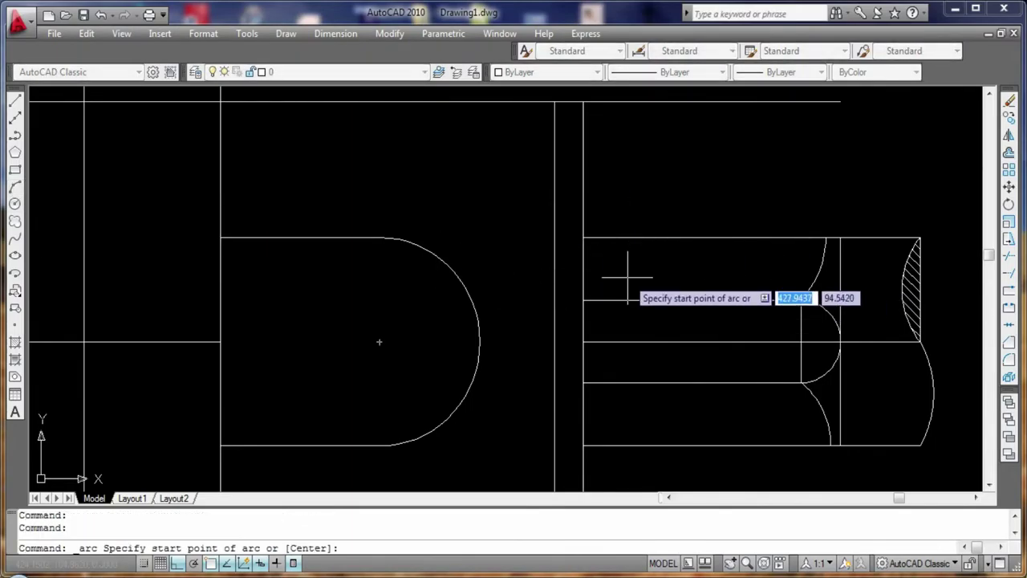
{"action": "left_click", "coordinate": [584, 257]}
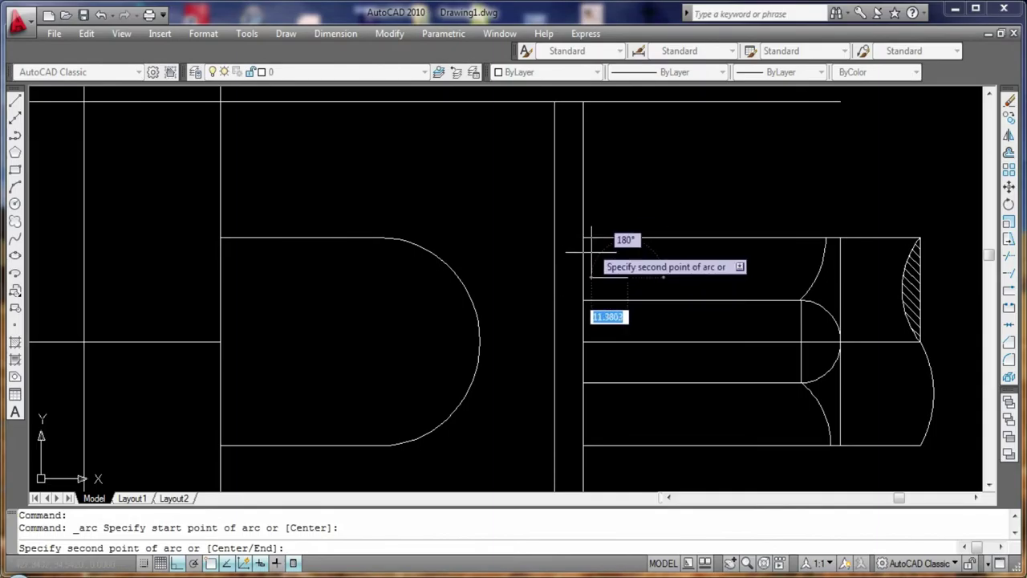
{"action": "left_click", "coordinate": [606, 253]}
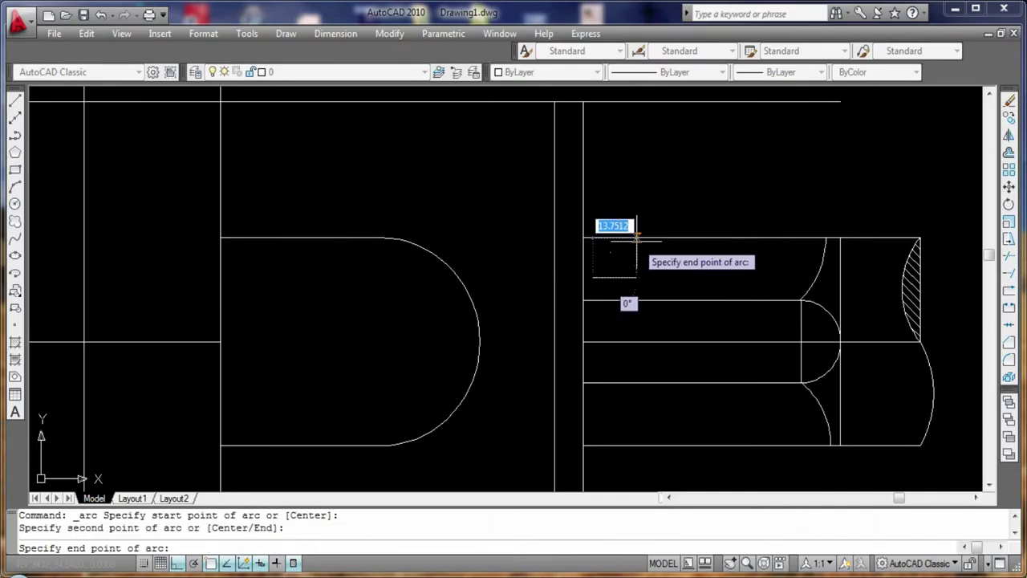
{"action": "left_click", "coordinate": [637, 241]}
{"action": "left_click", "coordinate": [608, 277]}
{"action": "key", "text": "Delete"}
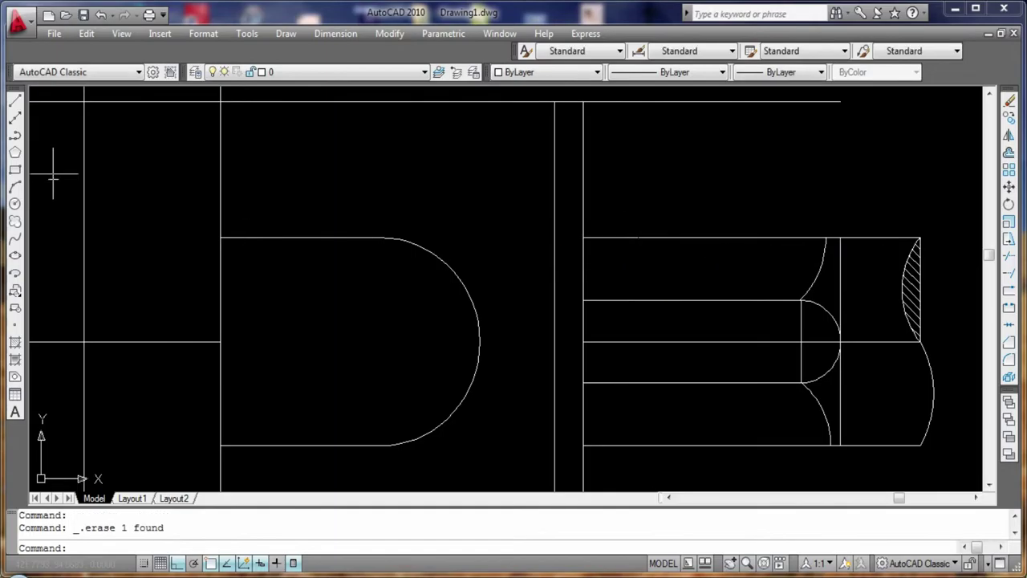
- Draw a three-point arc from the shaft corner to the top line's midpoint, trimming its upper half
{"action": "left_click", "coordinate": [15, 186]}
{"action": "left_click", "coordinate": [615, 300]}
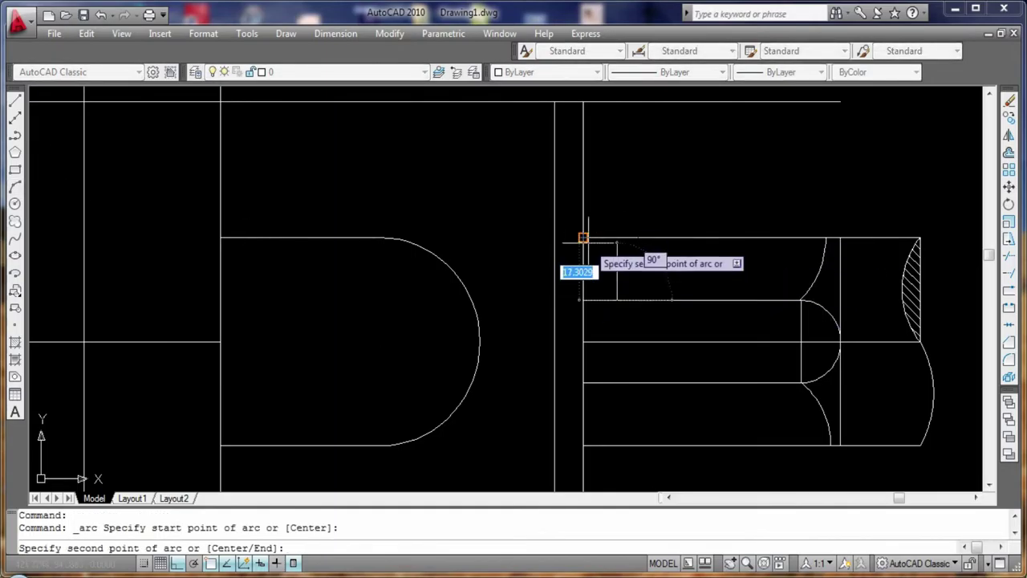
{"action": "left_click", "coordinate": [583, 238]}
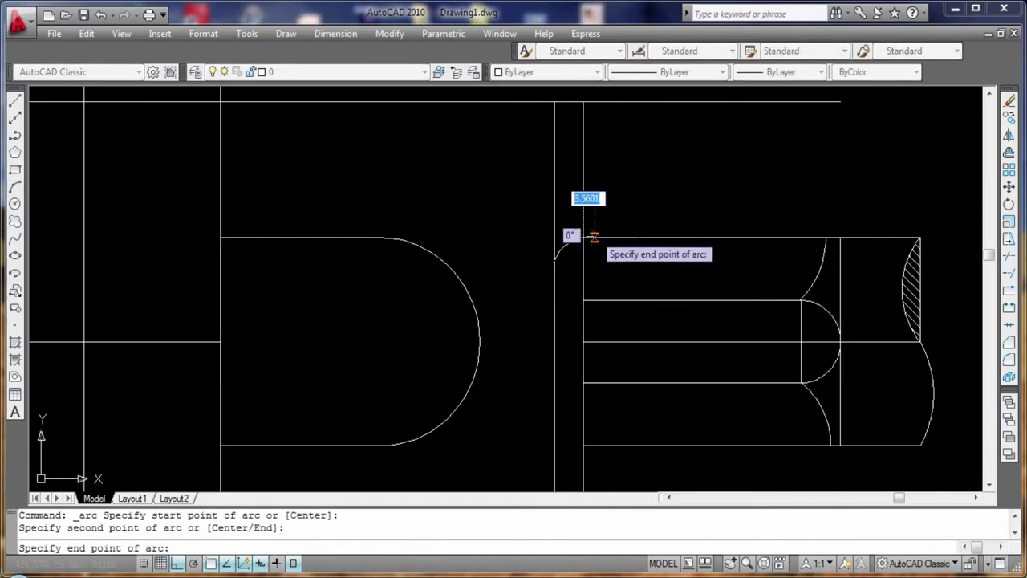
{"action": "left_click", "coordinate": [714, 241]}
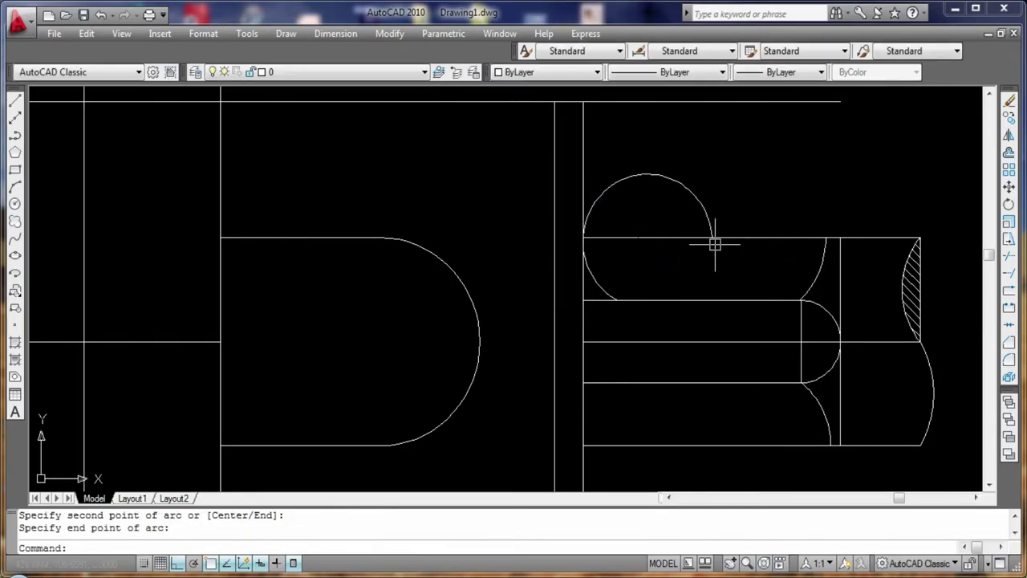
{"action": "type", "text": "tr"}
{"action": "key", "text": "Return"}
{"action": "key", "text": "Return"}
{"action": "left_click", "coordinate": [698, 200]}
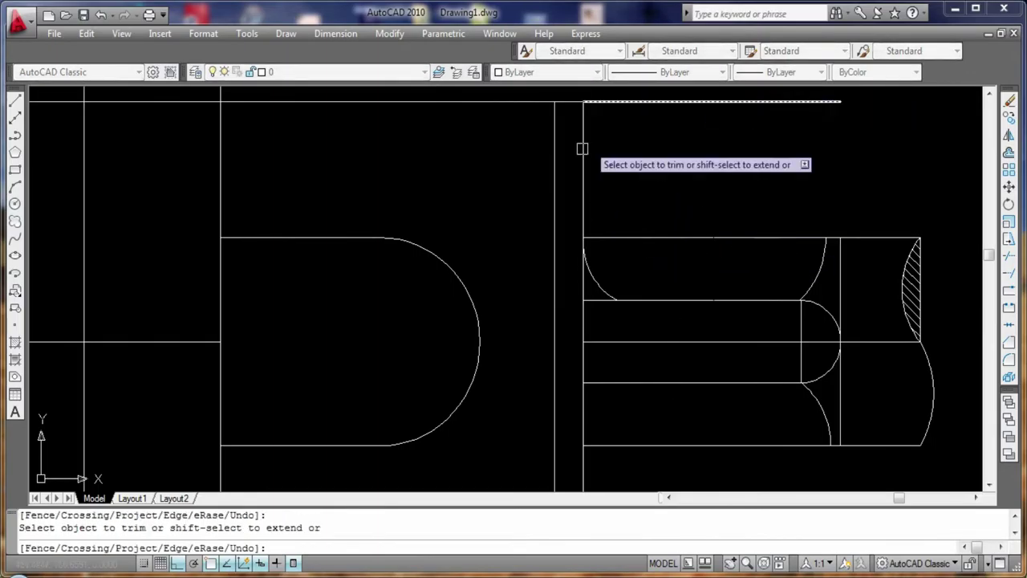
{"action": "scroll", "coordinate": [741, 169], "scroll_direction": "down", "scroll_amount": 2}
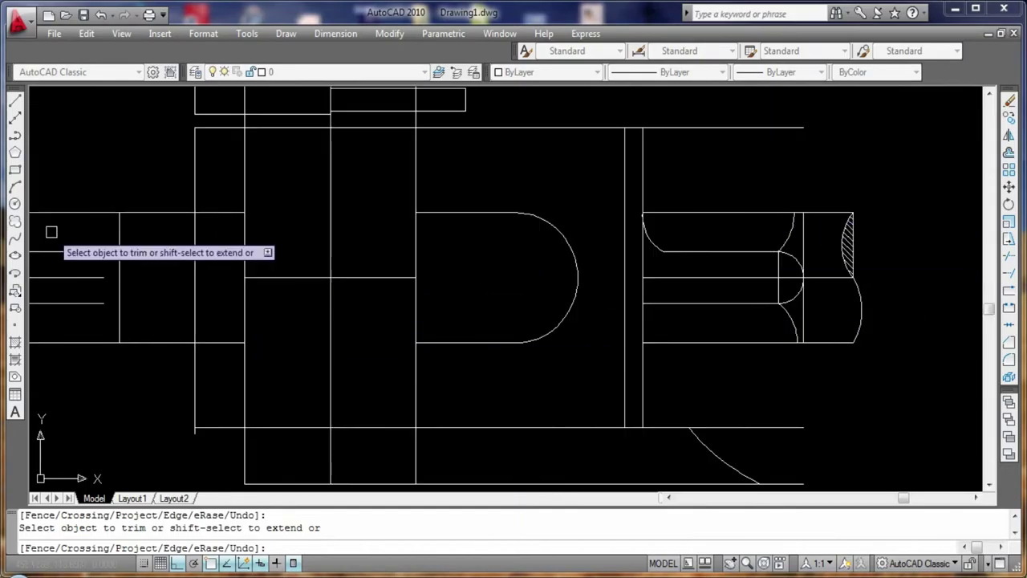
{"action": "left_click", "coordinate": [14, 185]}
{"action": "left_click", "coordinate": [642, 303]}
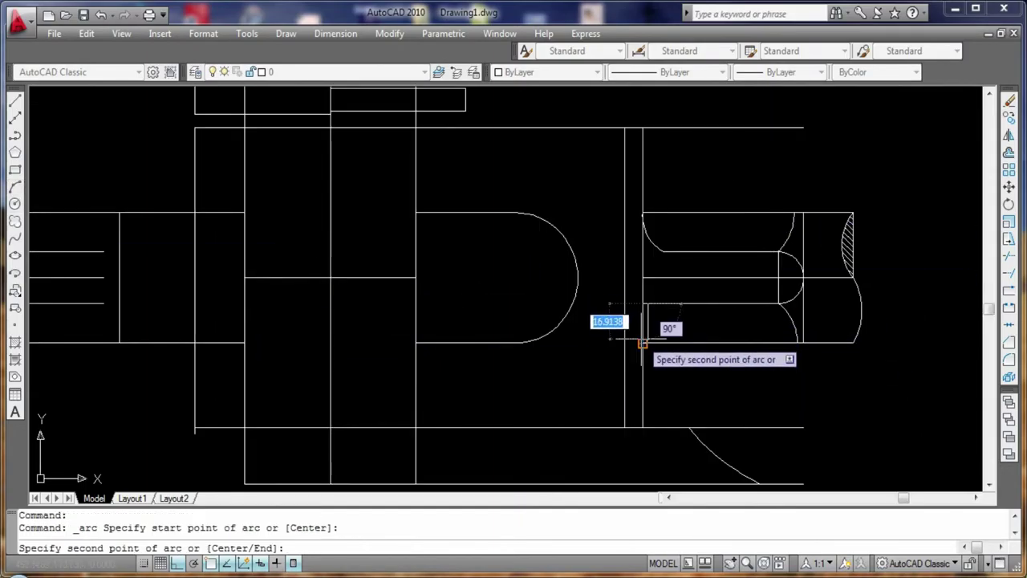
{"action": "left_click", "coordinate": [642, 343]}
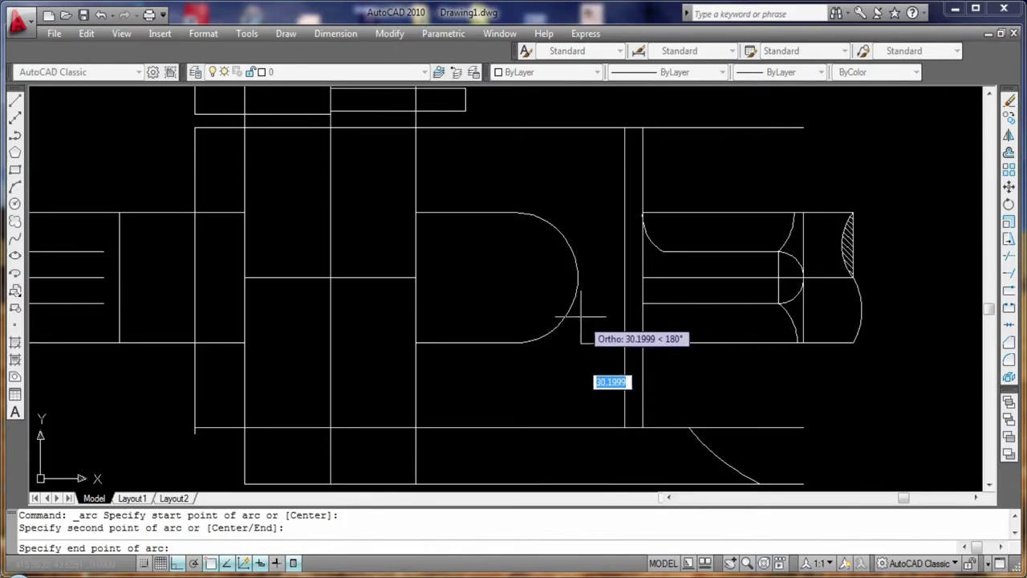
{"action": "left_click", "coordinate": [662, 346]}
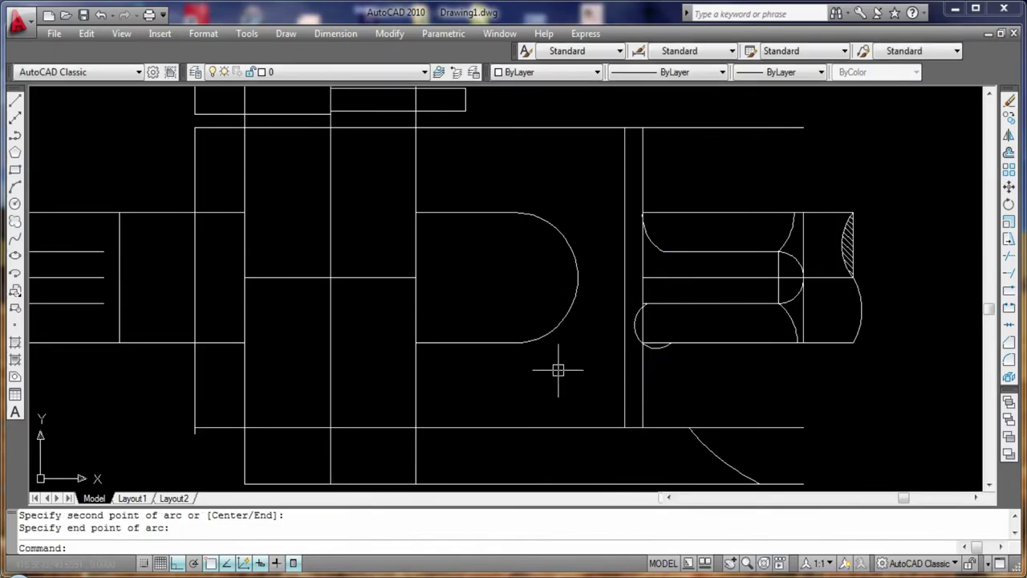
{"action": "left_click", "coordinate": [634, 333]}
{"action": "key", "text": "Delete"}
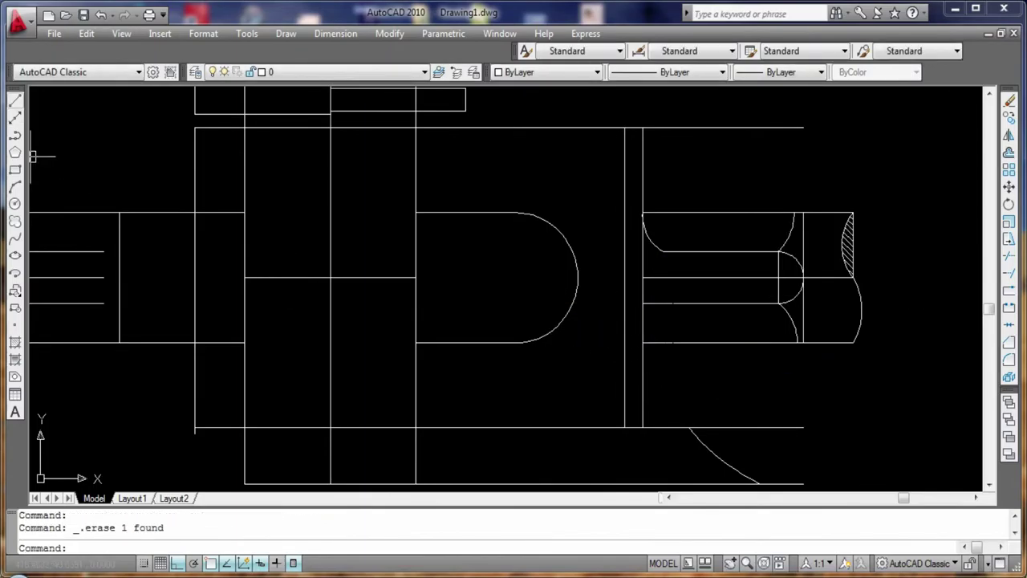
{"action": "left_click", "coordinate": [14, 100]}
{"action": "left_click", "coordinate": [642, 304]}
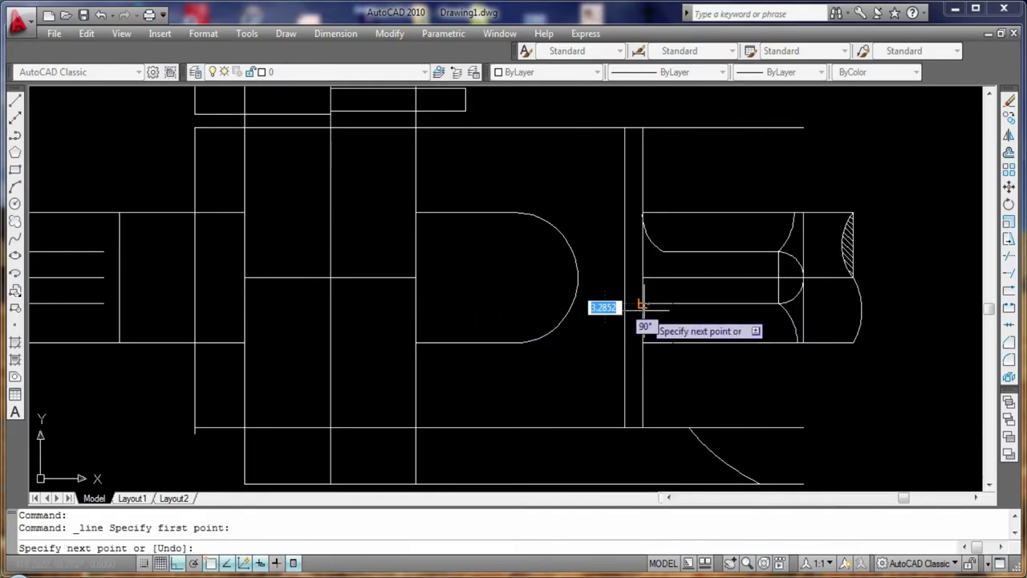
{"action": "left_click", "coordinate": [665, 344]}
{"action": "left_click", "coordinate": [641, 343]}
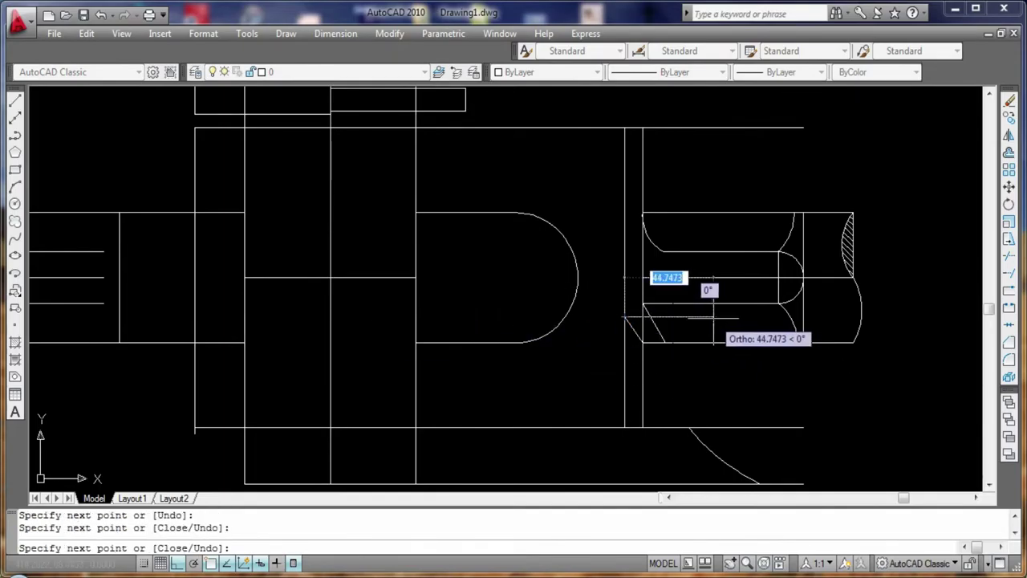
{"action": "key", "text": "Escape"}
{"action": "left_click", "coordinate": [650, 334]}
{"action": "key", "text": "Delete"}
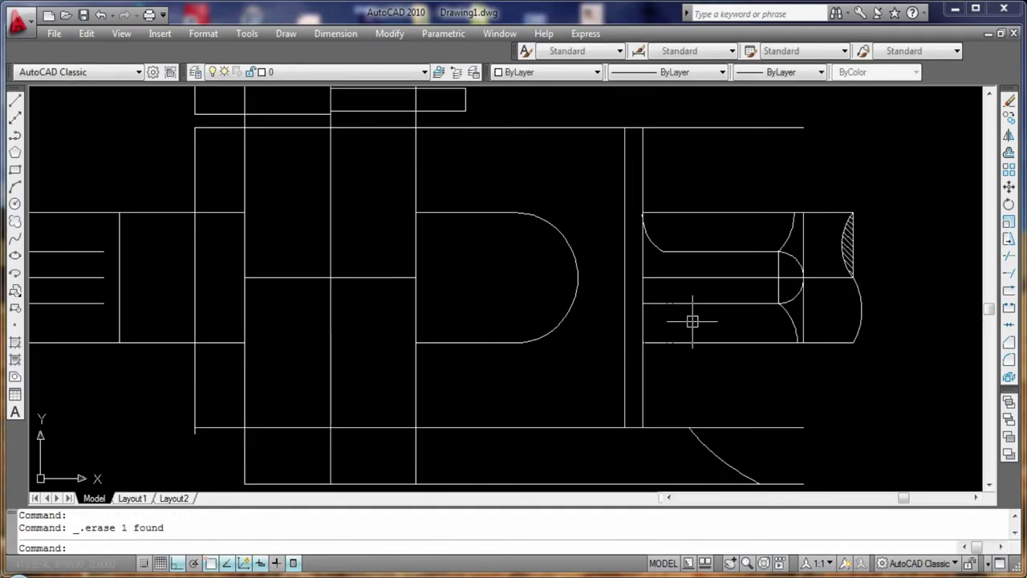
{"action": "left_click", "coordinate": [15, 186]}
{"action": "left_click", "coordinate": [642, 304]}
{"action": "left_click", "coordinate": [654, 343]}
{"action": "left_click", "coordinate": [647, 313]}
{"action": "left_click", "coordinate": [641, 343]}
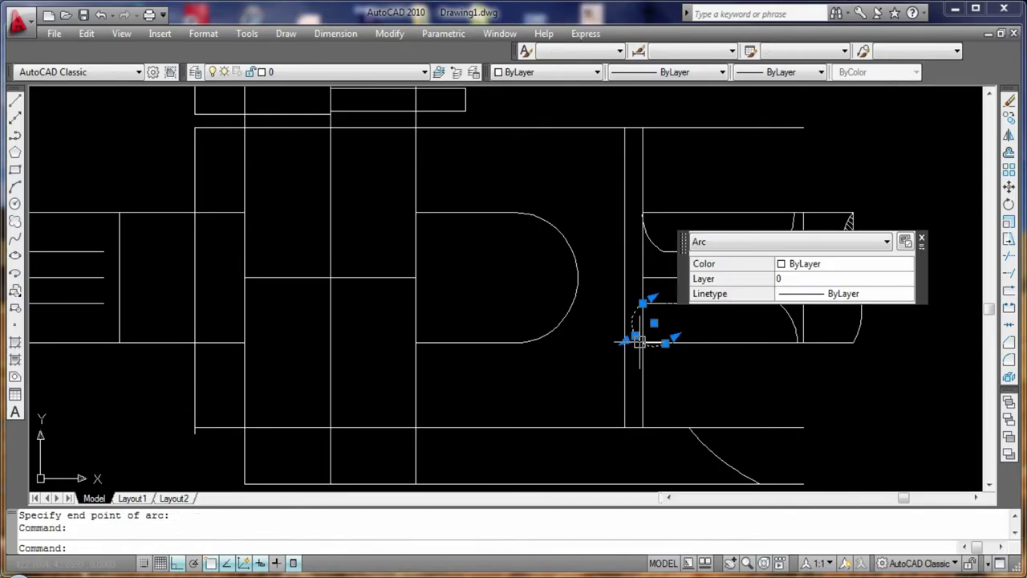
{"action": "key", "text": "Delete"}
{"action": "left_click", "coordinate": [14, 186]}
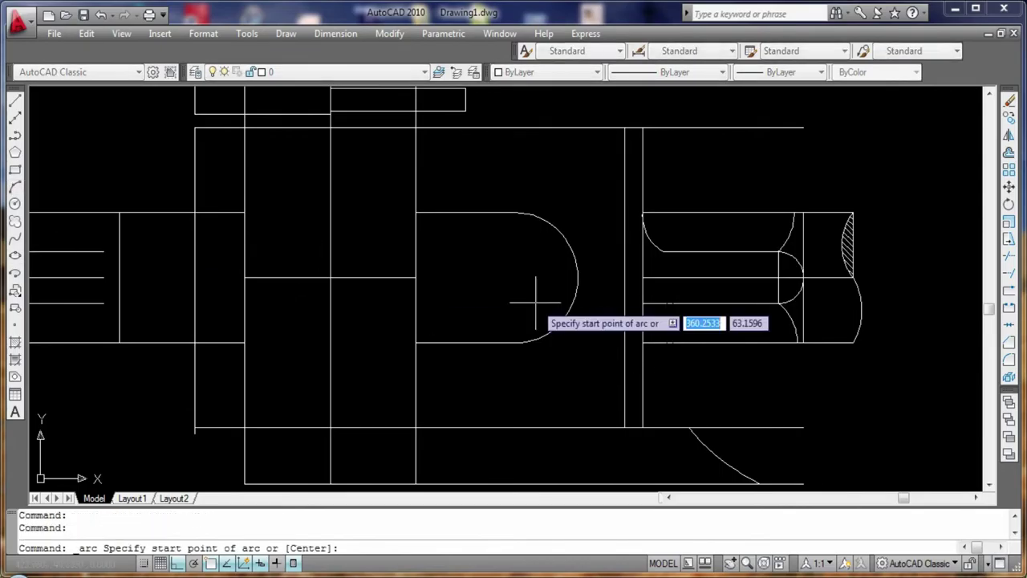
{"action": "left_click", "coordinate": [663, 302]}
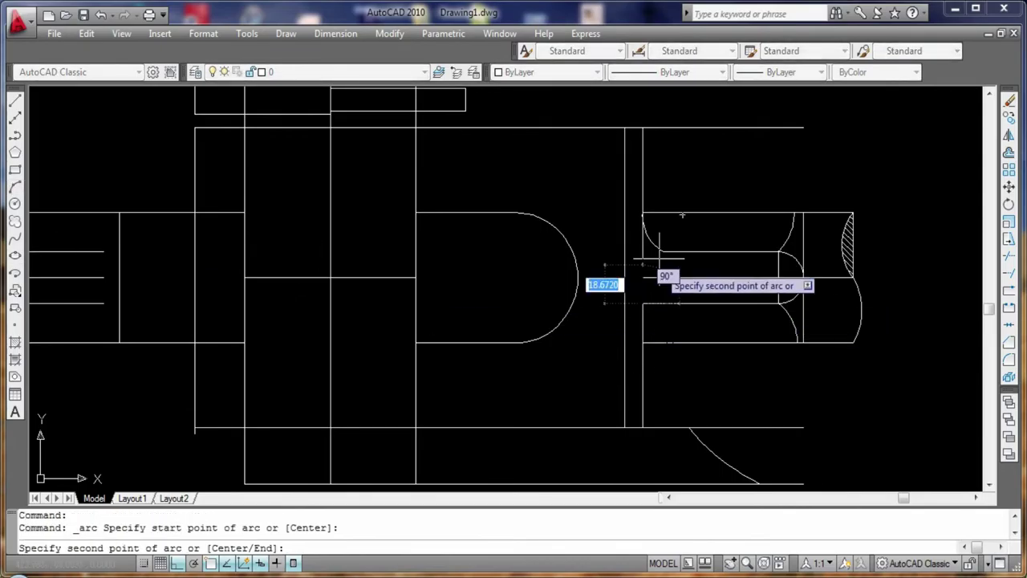
{"action": "left_click", "coordinate": [663, 343]}
{"action": "left_click", "coordinate": [648, 345]}
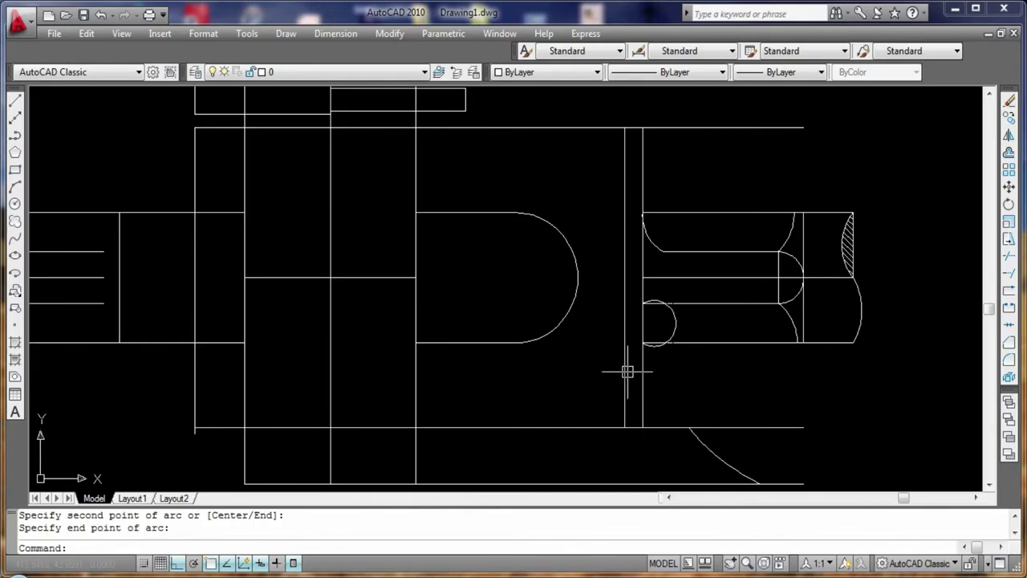
{"action": "left_click", "coordinate": [672, 331]}
{"action": "key", "text": "Delete"}
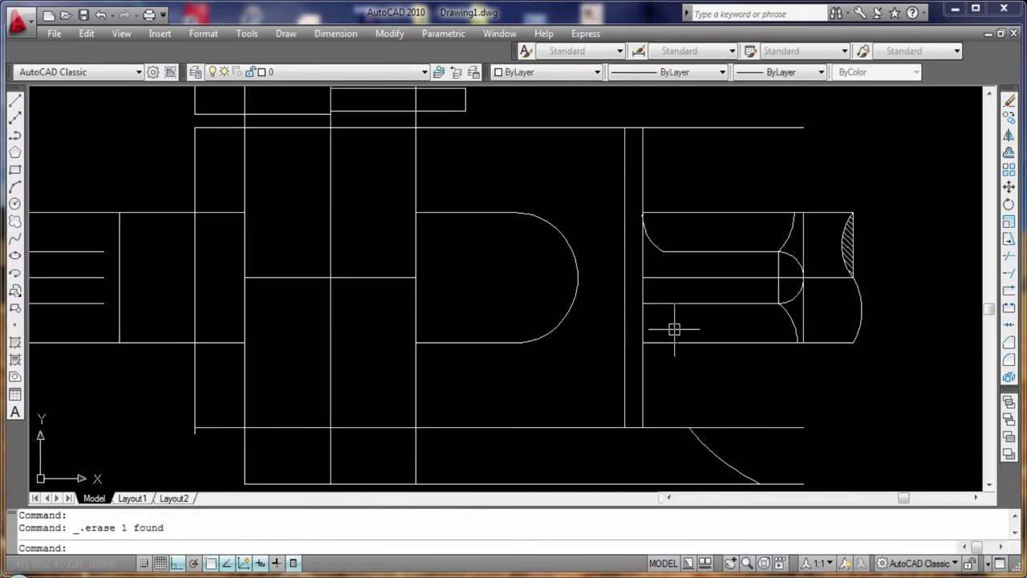
{"action": "left_click", "coordinate": [14, 186]}
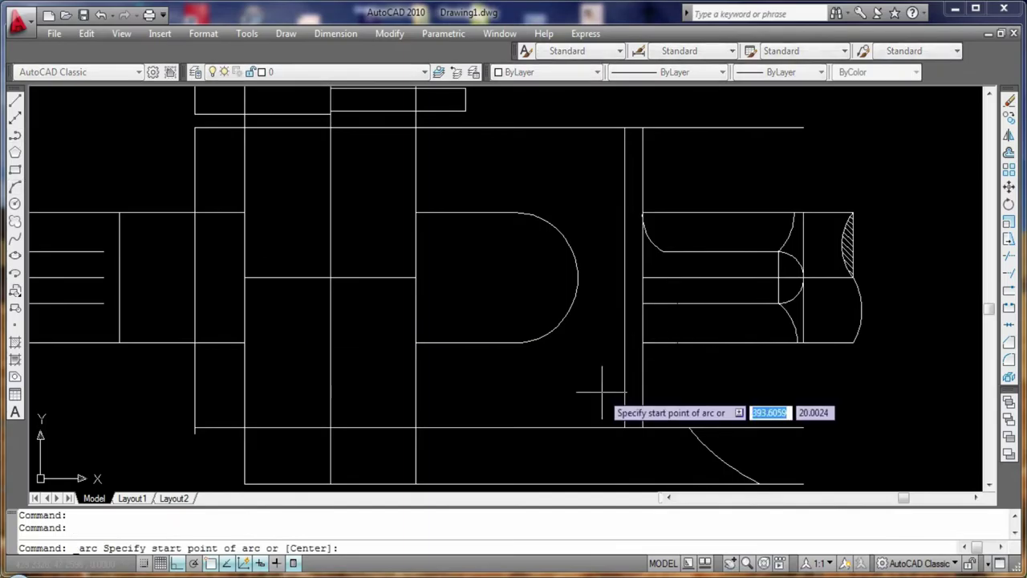
{"action": "left_click", "coordinate": [642, 342]}
{"action": "left_click", "coordinate": [633, 323]}
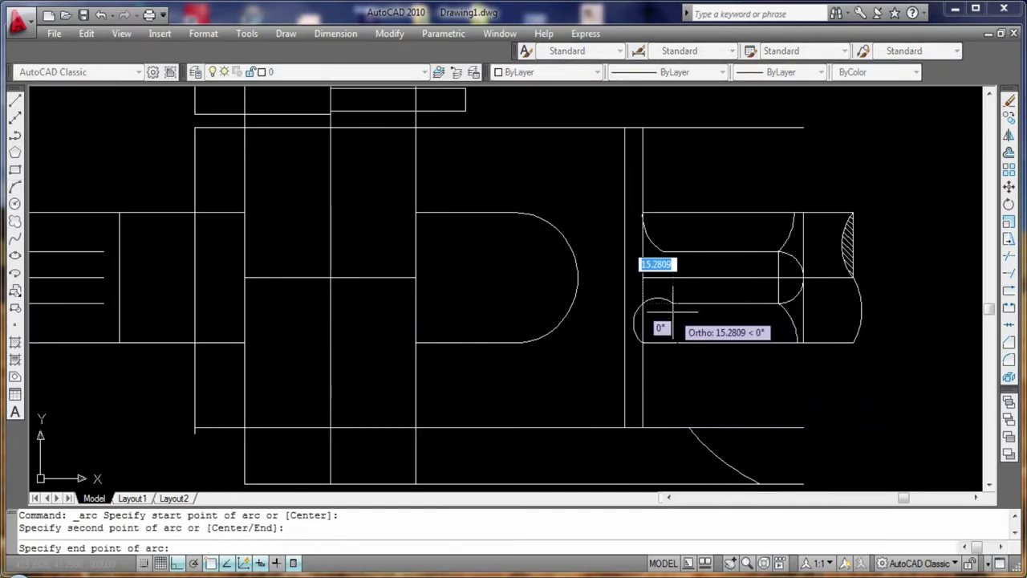
{"action": "left_click", "coordinate": [663, 304]}
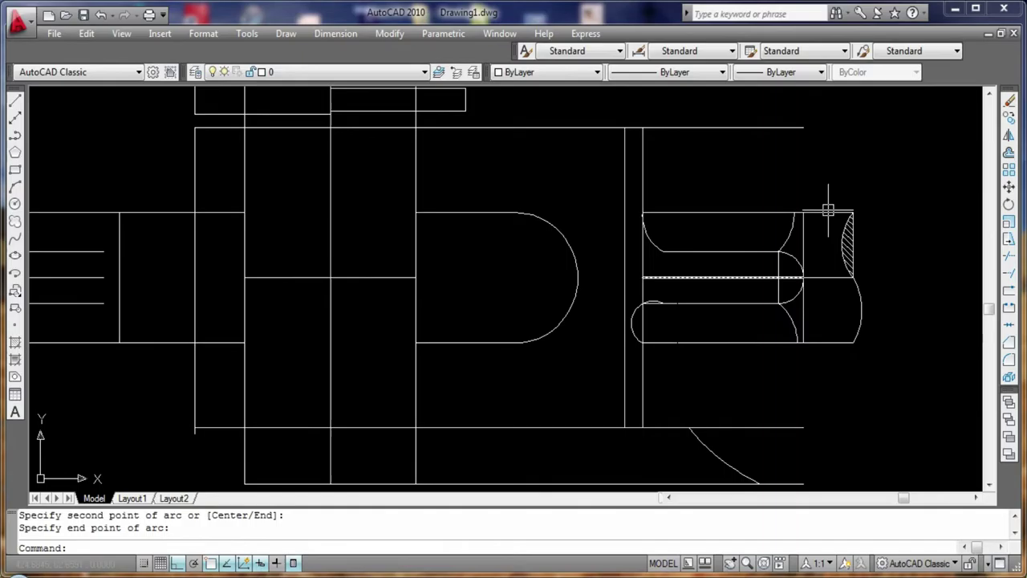
{"action": "left_click", "coordinate": [636, 334]}
{"action": "key", "text": "Delete"}
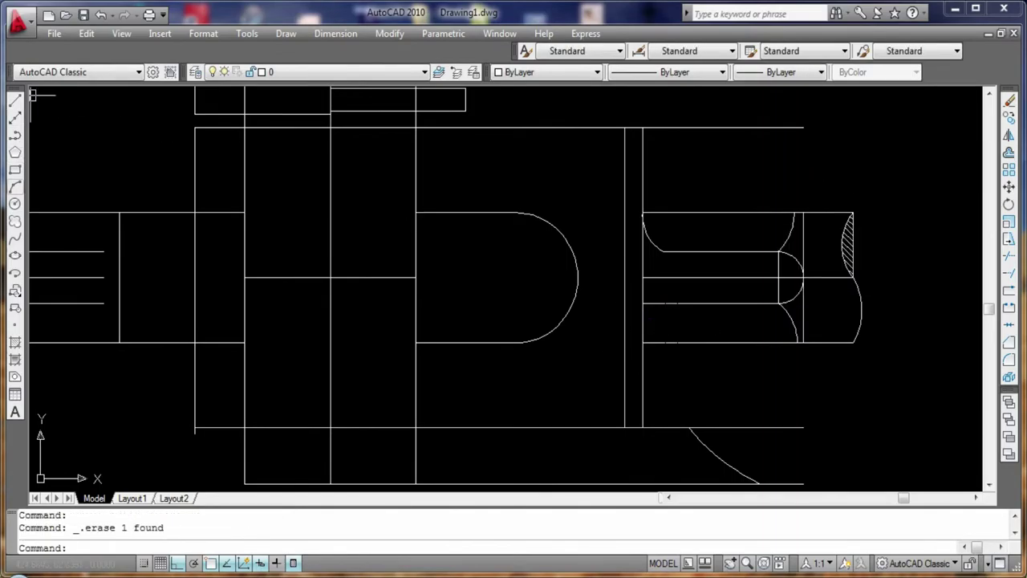
{"action": "left_click", "coordinate": [15, 186]}
{"action": "left_click", "coordinate": [665, 343]}
{"action": "left_click", "coordinate": [675, 322]}
{"action": "left_click", "coordinate": [646, 310]}
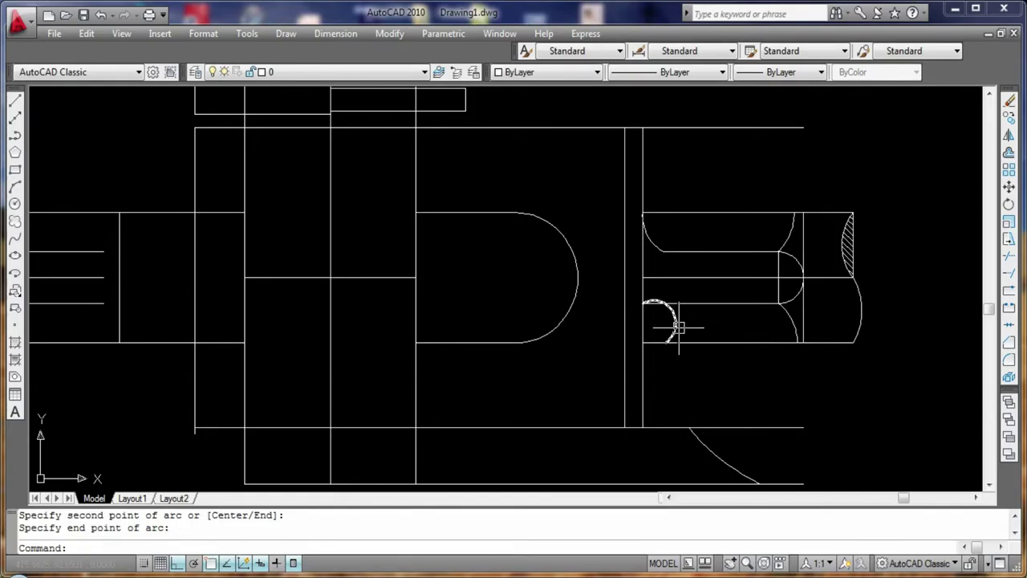
{"action": "left_click", "coordinate": [679, 327]}
{"action": "key", "text": "Delete"}
{"action": "left_click", "coordinate": [14, 186]}
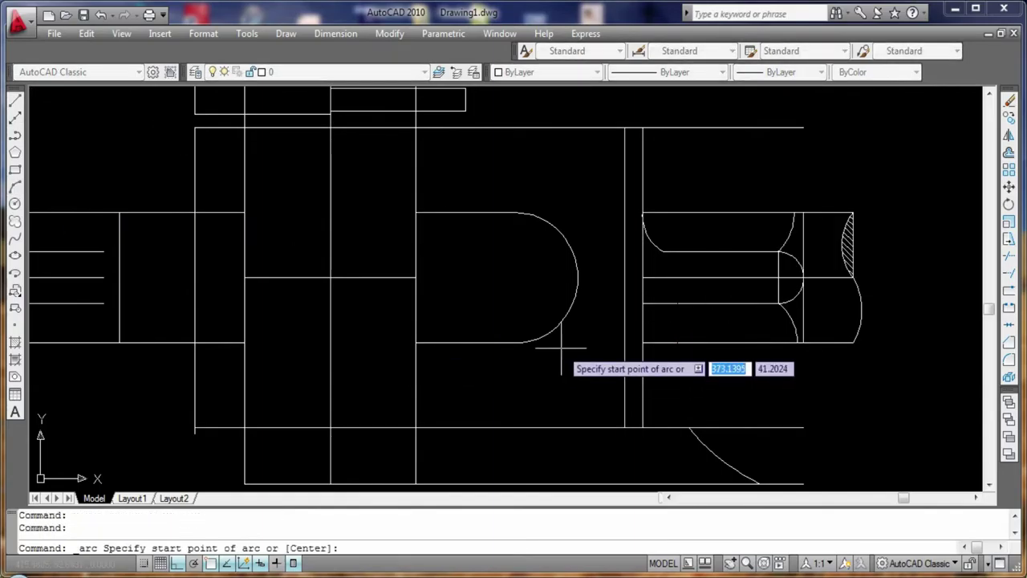
{"action": "left_click", "coordinate": [642, 303]}
{"action": "left_click", "coordinate": [642, 303]}
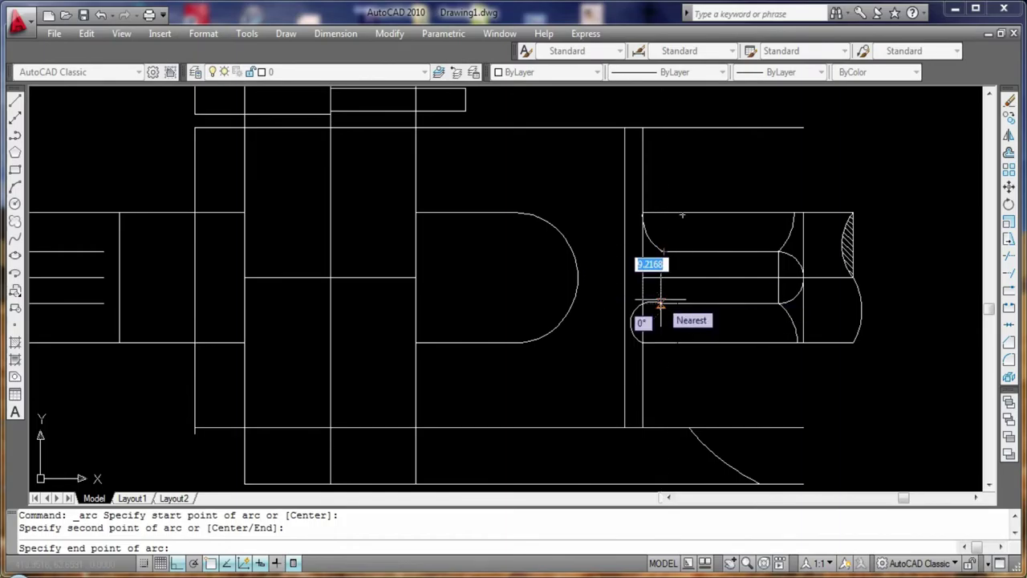
{"action": "left_click", "coordinate": [660, 303]}
{"action": "left_click", "coordinate": [642, 335]}
{"action": "key", "text": "Delete"}
{"action": "left_click", "coordinate": [15, 186]}
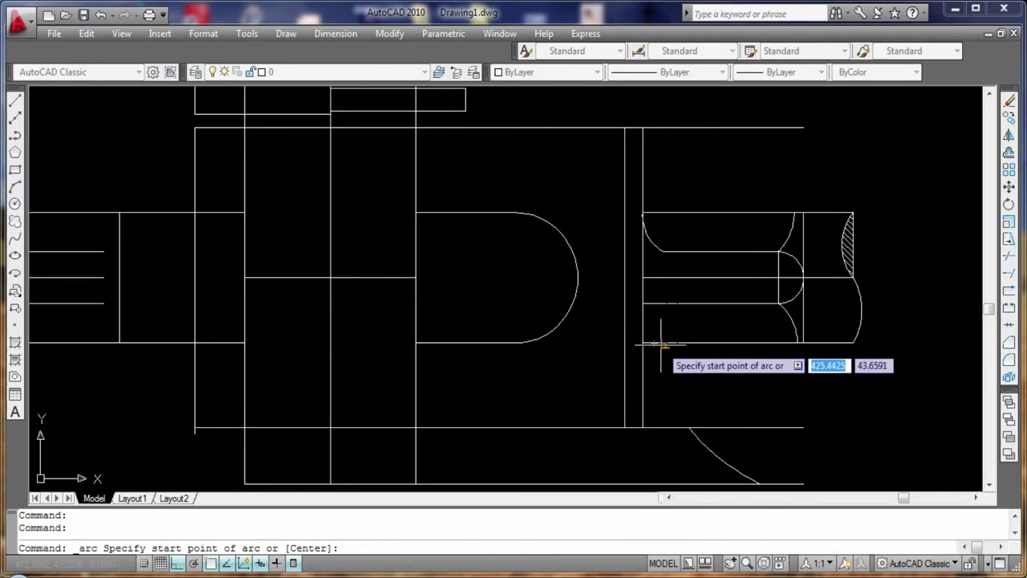
{"action": "left_click", "coordinate": [653, 343]}
{"action": "left_click", "coordinate": [674, 322]}
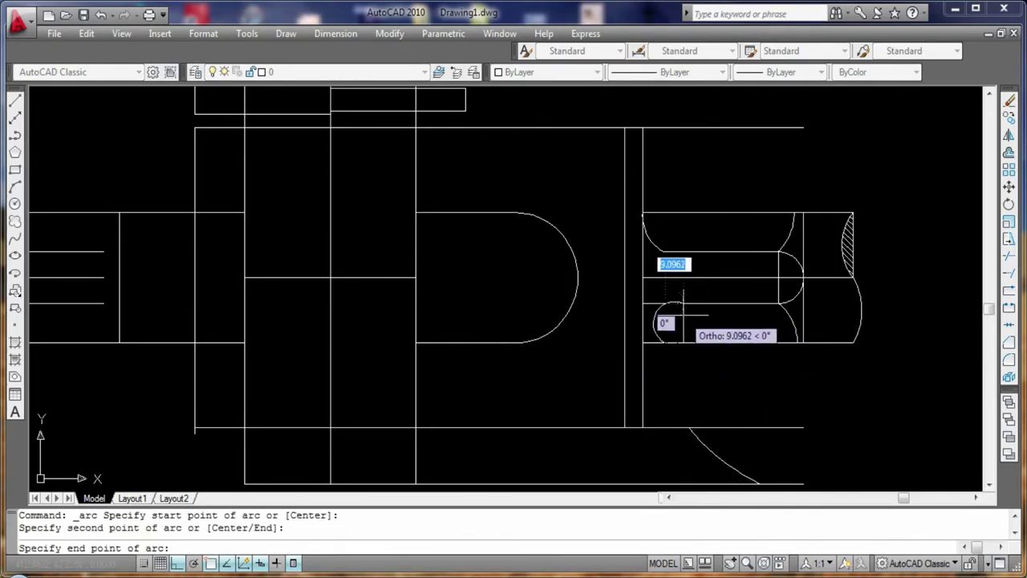
{"action": "left_click", "coordinate": [650, 307]}
{"action": "left_click", "coordinate": [678, 325]}
{"action": "key", "text": "Delete"}
{"action": "key", "text": "Return"}
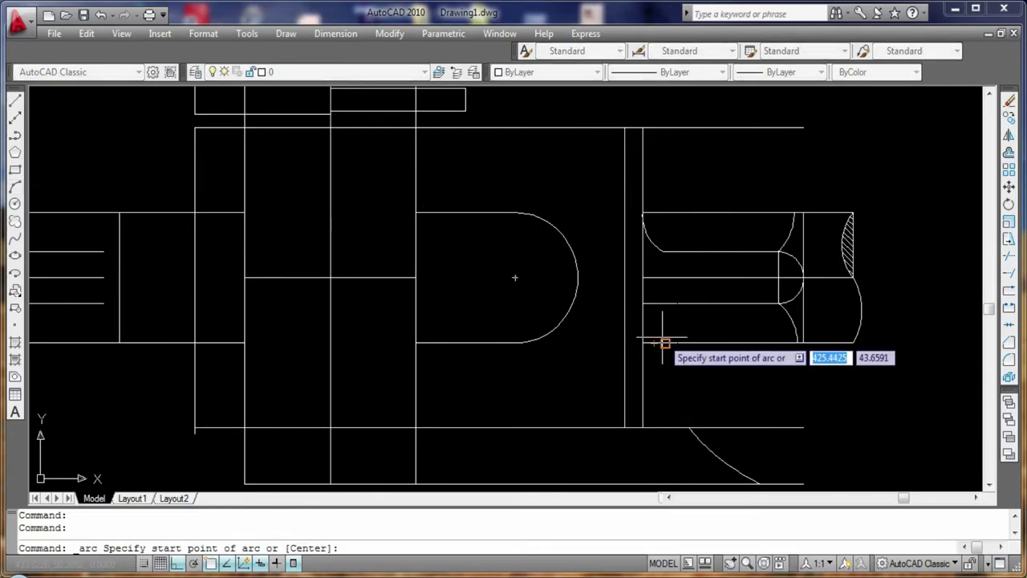
{"action": "left_click", "coordinate": [663, 344]}
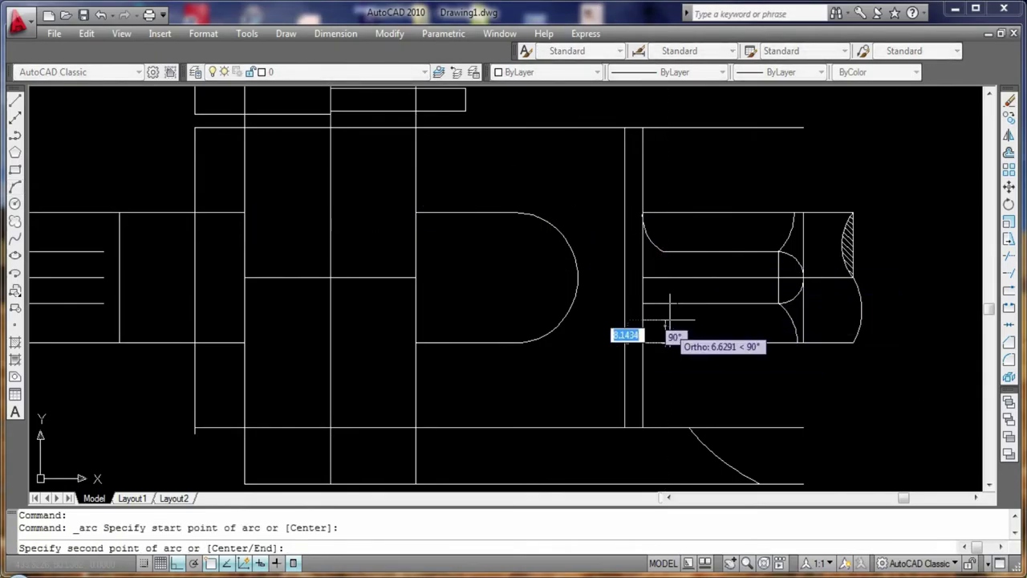
{"action": "left_click", "coordinate": [642, 304]}
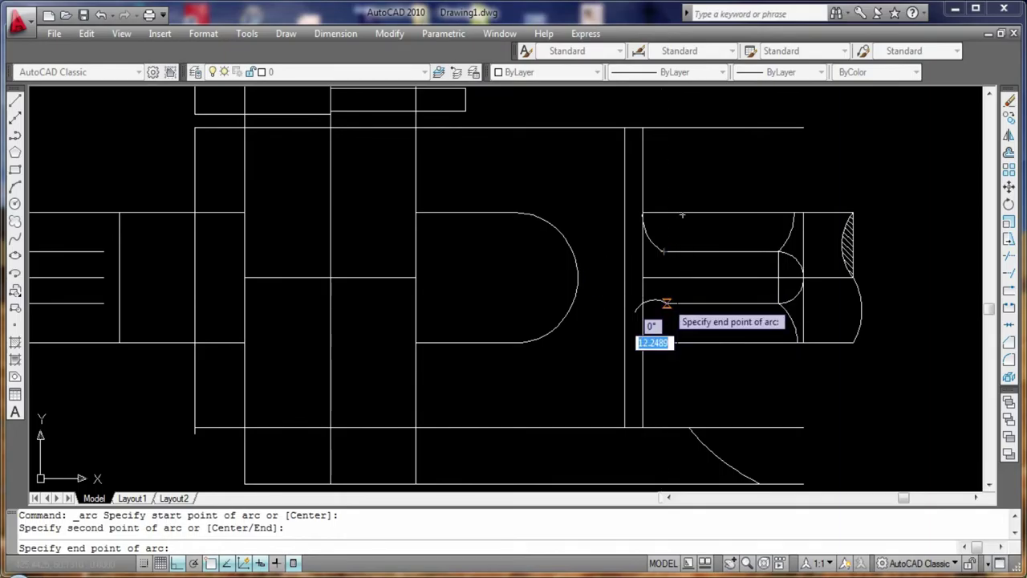
{"action": "left_click", "coordinate": [666, 301]}
{"action": "left_click", "coordinate": [637, 331]}
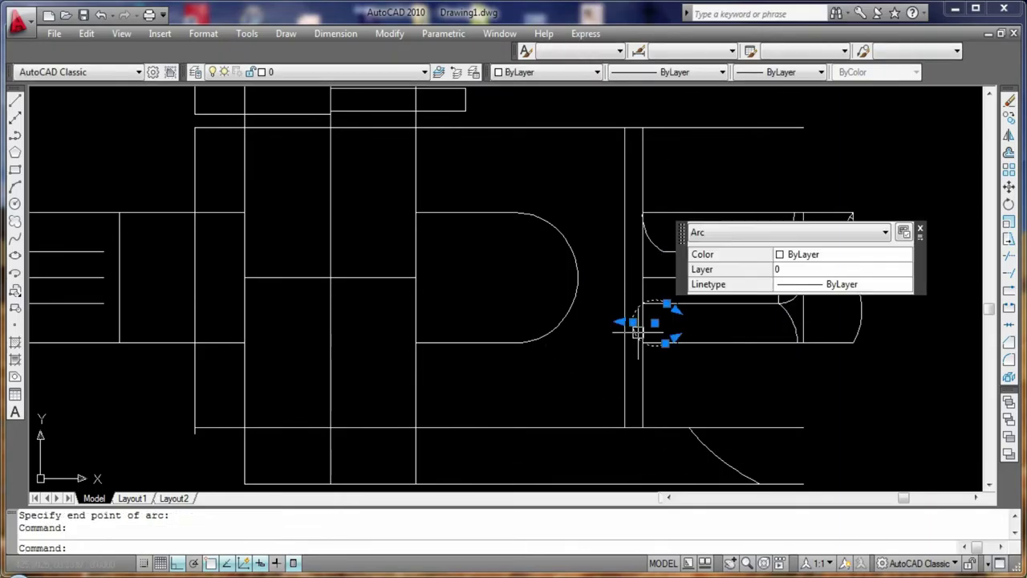
{"action": "key", "text": "Delete"}
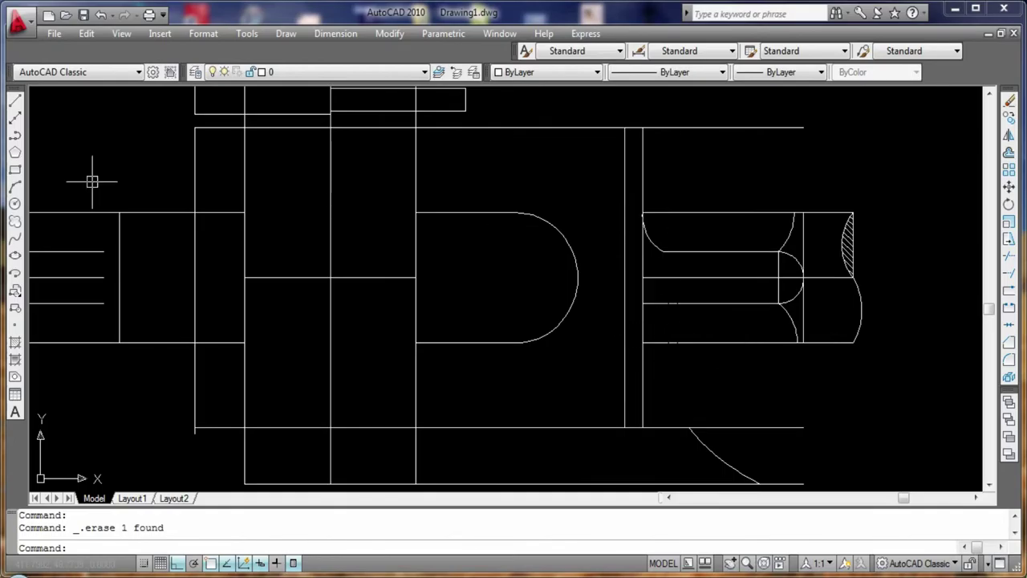
- Draw a trial arc at the shaft's lower inner corner and delete it
{"action": "left_click", "coordinate": [15, 186]}
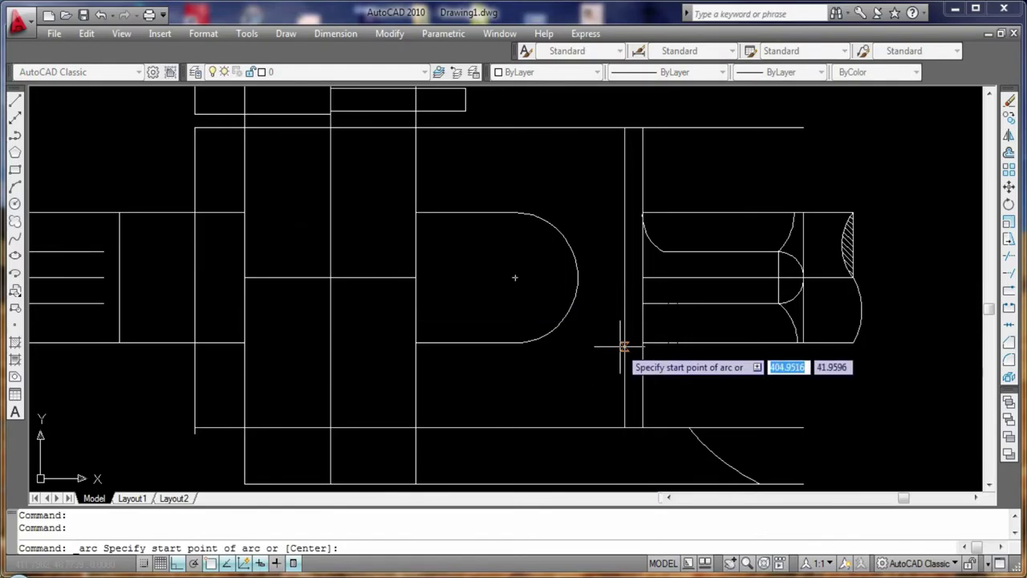
{"action": "left_click", "coordinate": [665, 303]}
{"action": "left_click", "coordinate": [666, 344]}
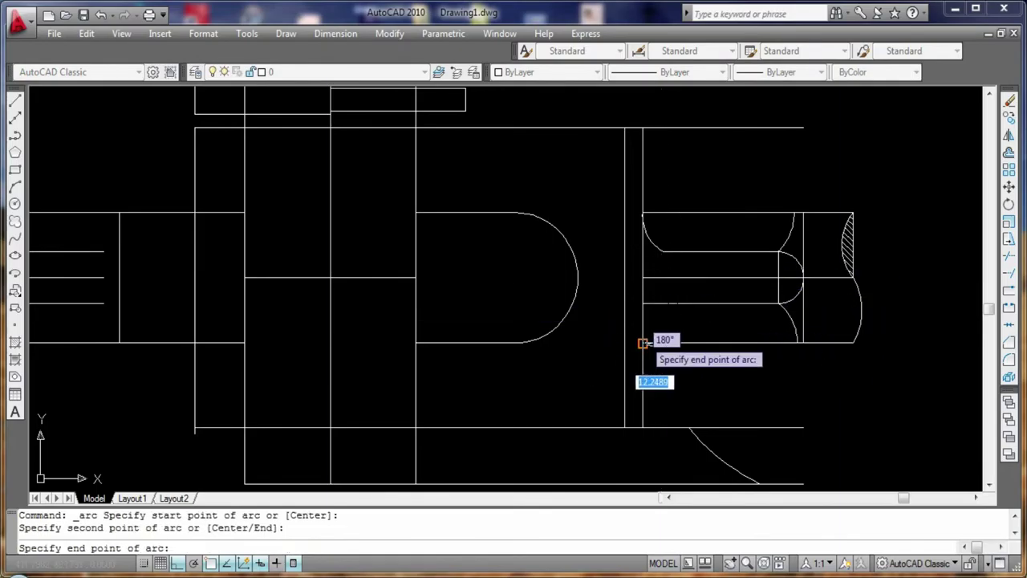
{"action": "left_click", "coordinate": [642, 344]}
{"action": "left_click", "coordinate": [657, 340]}
{"action": "key", "text": "Delete"}
- Draw a three-point arc from the corner past the middle line end to the shaft's bottom edge
{"action": "left_click", "coordinate": [14, 187]}
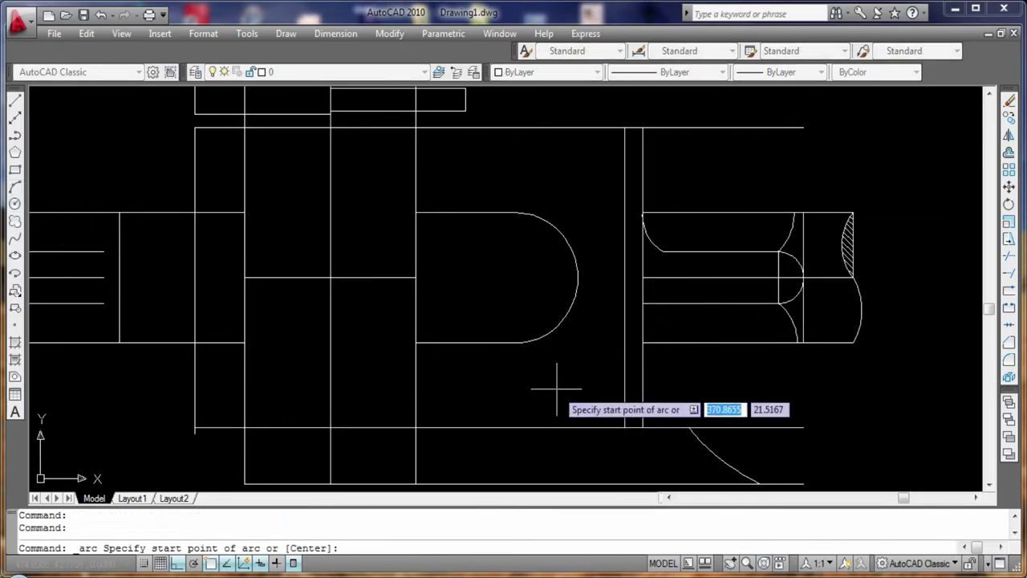
{"action": "left_click", "coordinate": [642, 344]}
{"action": "left_click", "coordinate": [663, 304]}
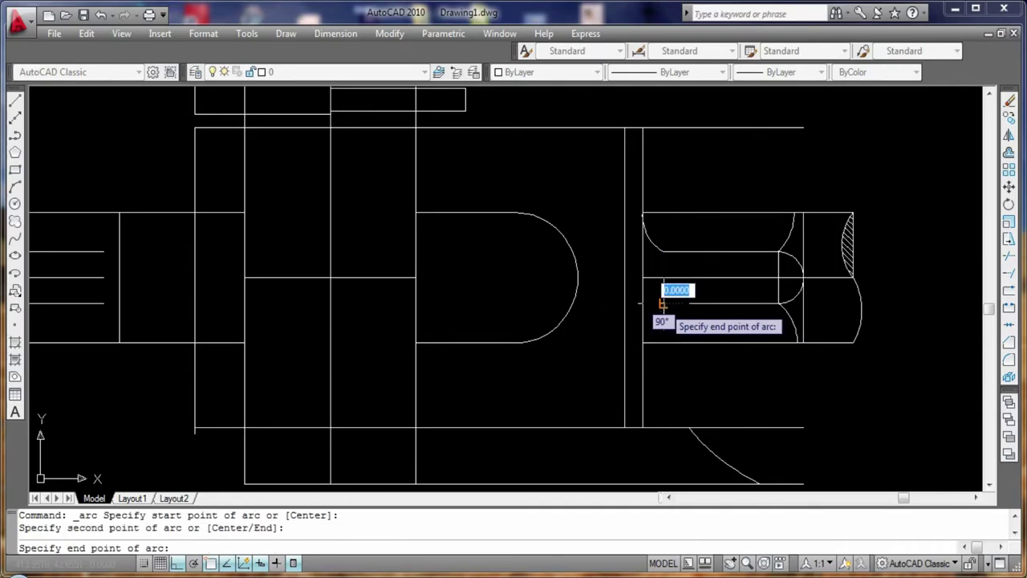
{"action": "left_click", "coordinate": [712, 341]}
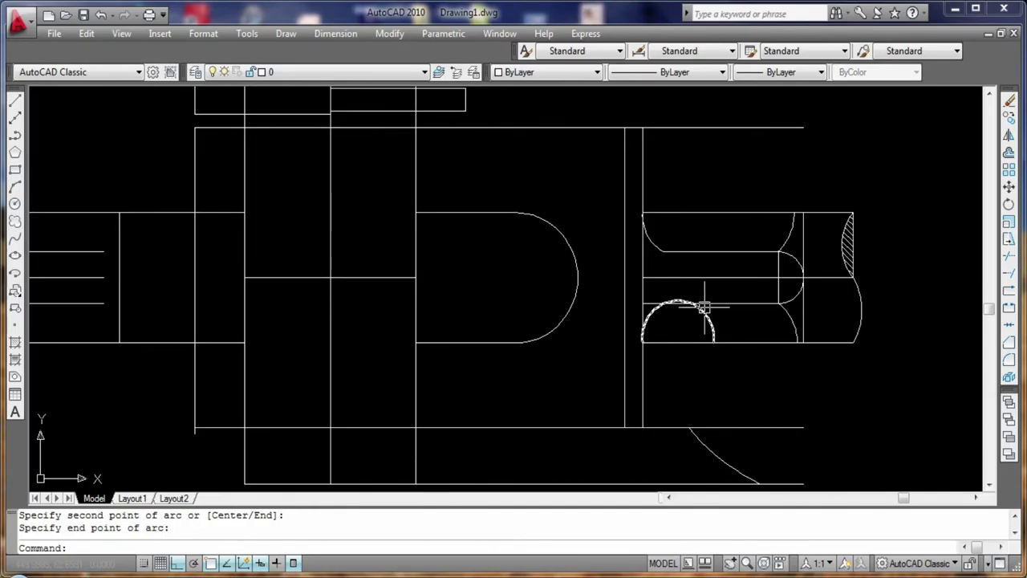
{"action": "type", "text": "tr"}
{"action": "key", "text": "Return"}
{"action": "key", "text": "Return"}
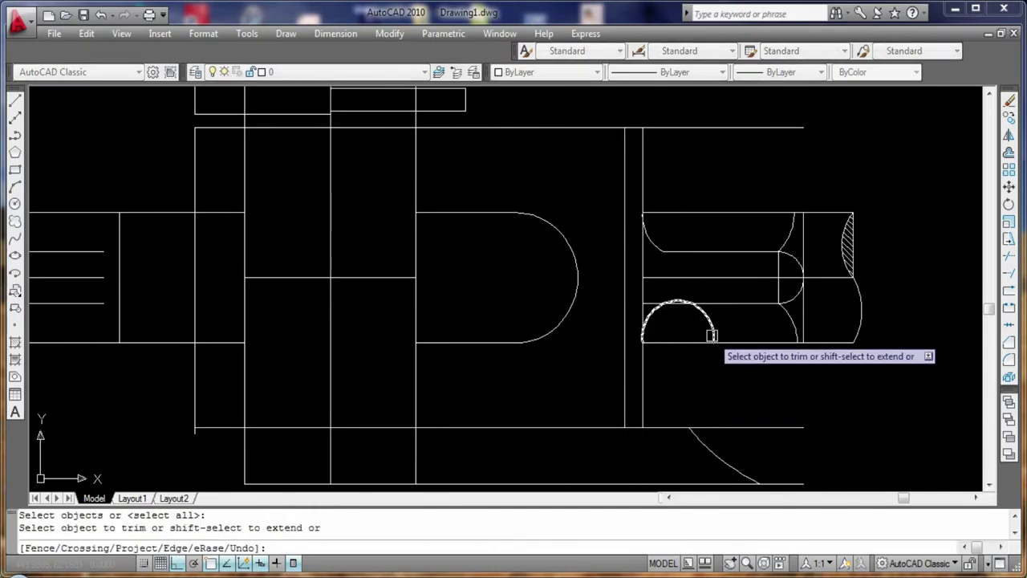
- Trim the new arc's top, undo it, then trim a short vertical segment by the shaft
{"action": "left_click", "coordinate": [678, 301]}
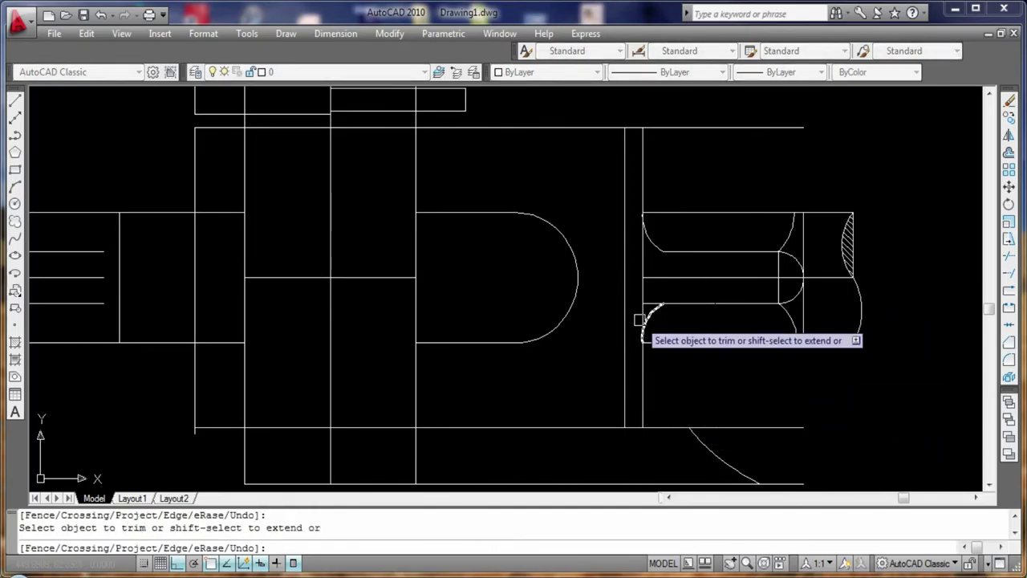
{"action": "key", "text": "ctrl+z"}
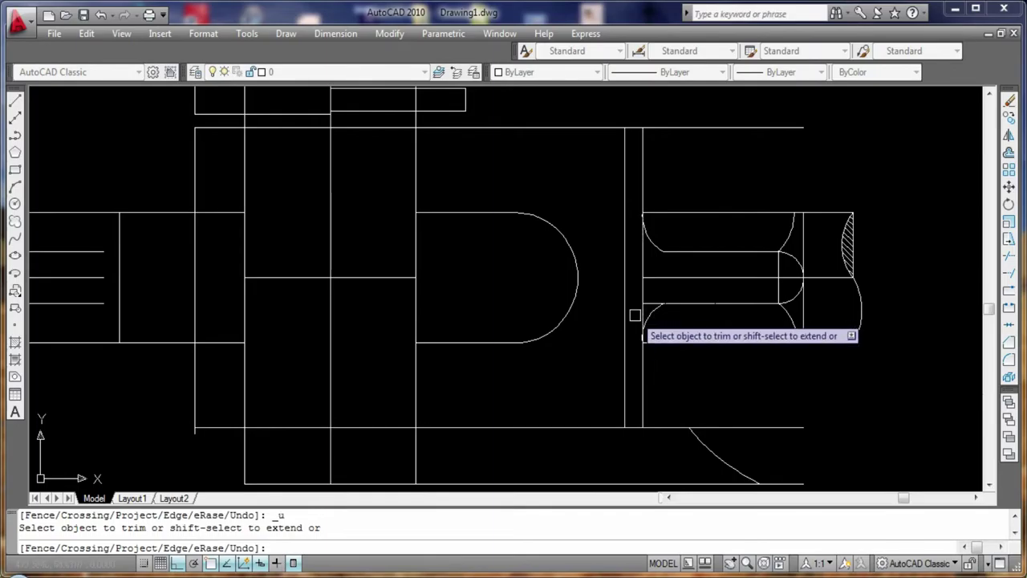
{"action": "scroll", "coordinate": [582, 390], "scroll_direction": "down", "scroll_amount": 2}
{"action": "left_click", "coordinate": [616, 337]}
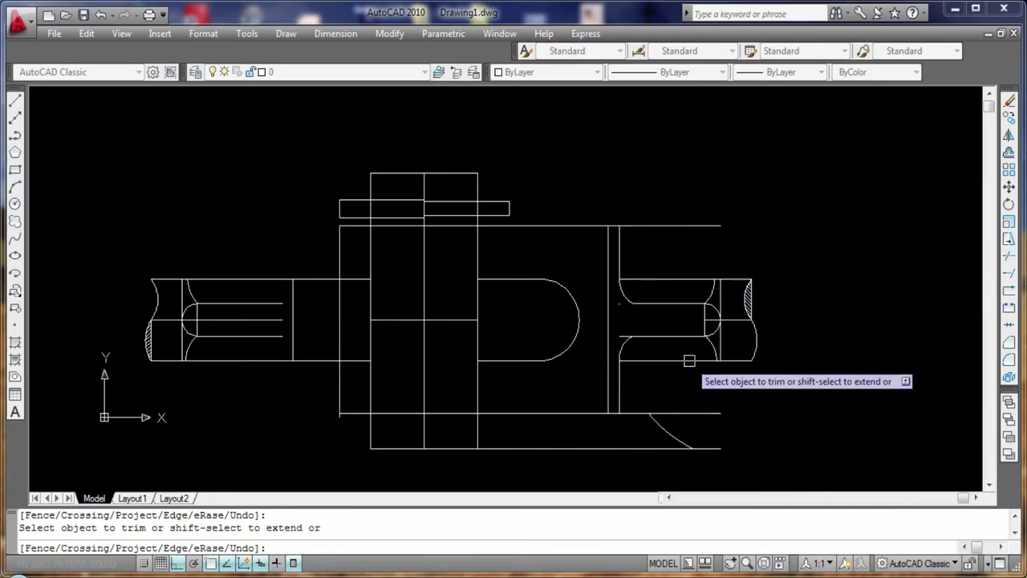
{"action": "key", "text": "Escape"}
- Delete the stray lines at the right break and beside the shaft
{"action": "left_click", "coordinate": [712, 318]}
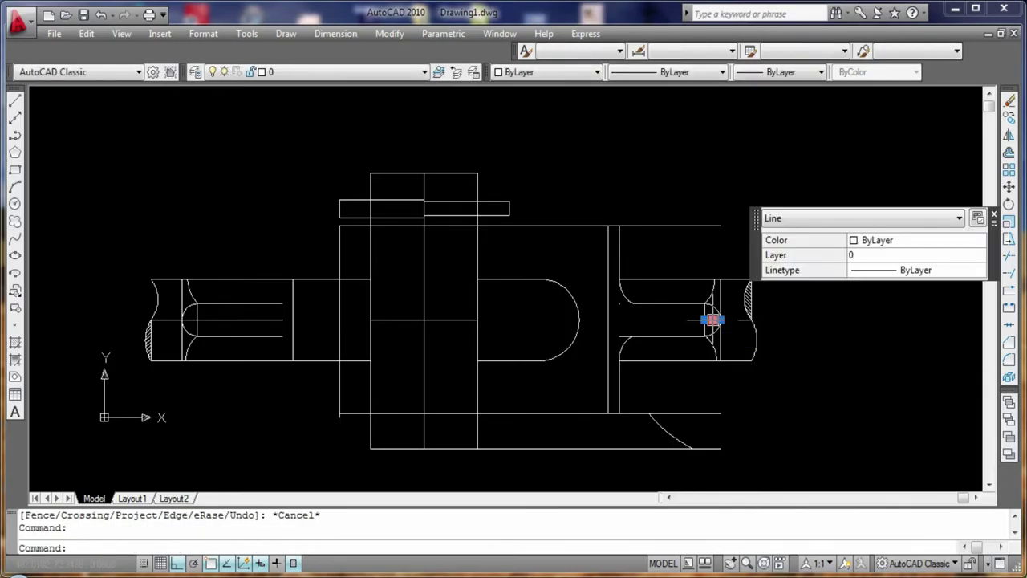
{"action": "key", "text": "Delete"}
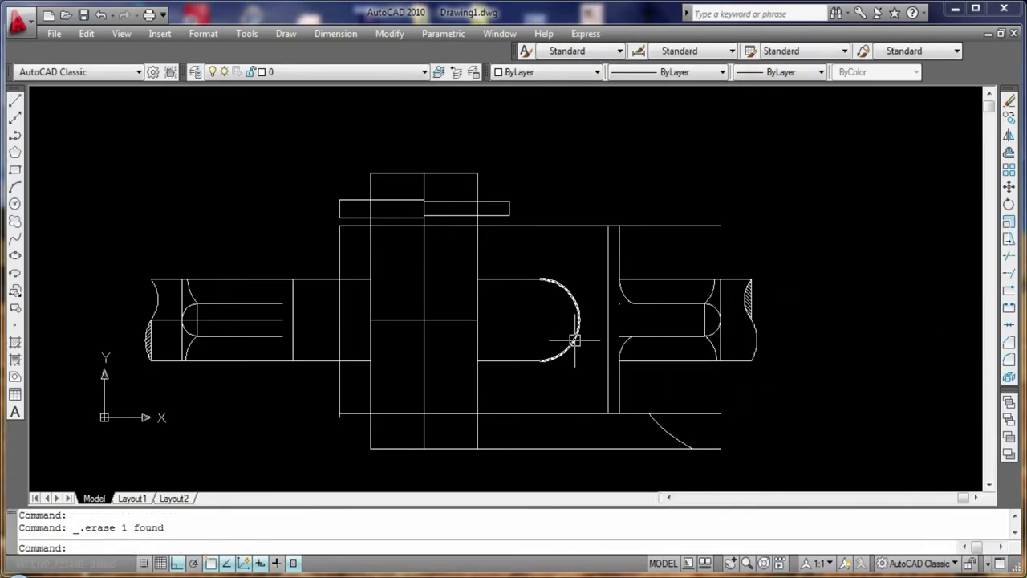
{"action": "scroll", "coordinate": [592, 373], "scroll_direction": "up", "scroll_amount": 3}
{"action": "key", "text": "Escape"}
{"action": "key", "text": "Return"}
{"action": "key", "text": "Return"}
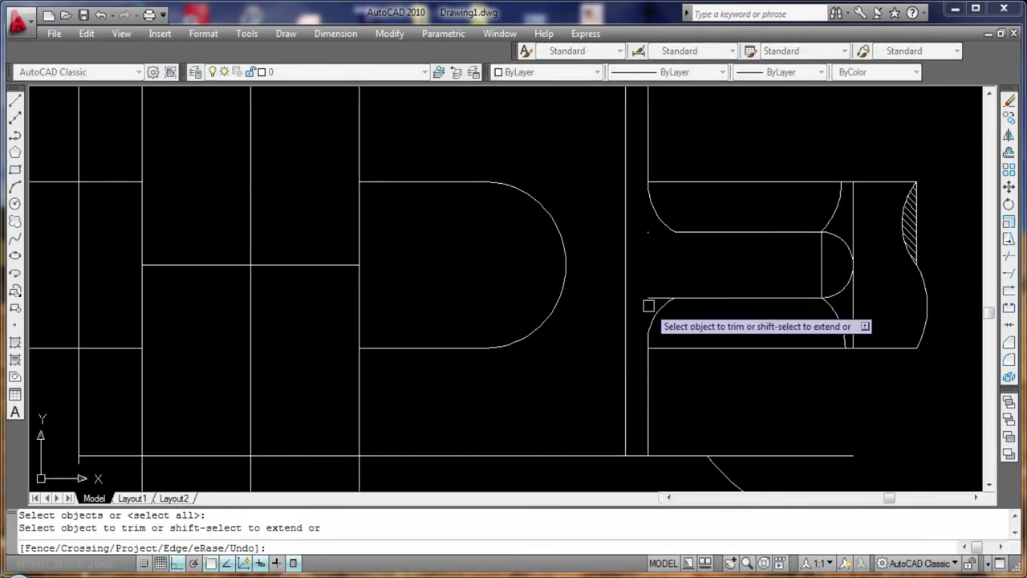
{"action": "left_click", "coordinate": [643, 235]}
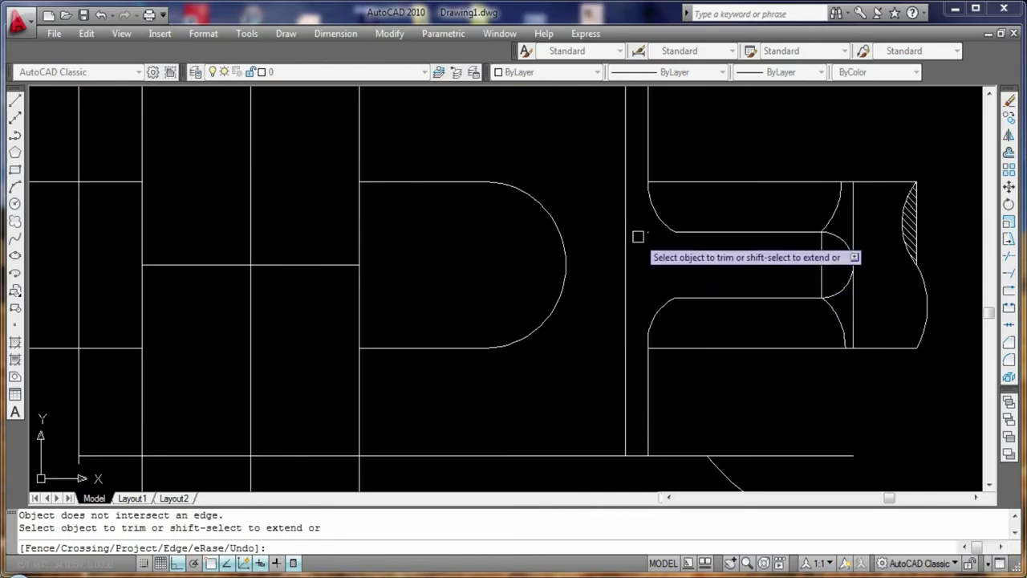
{"action": "key", "text": "Escape"}
{"action": "left_click", "coordinate": [640, 232]}
{"action": "left_click", "coordinate": [655, 233]}
{"action": "key", "text": "Delete"}
{"action": "scroll", "coordinate": [691, 341], "scroll_direction": "down", "scroll_amount": 2}
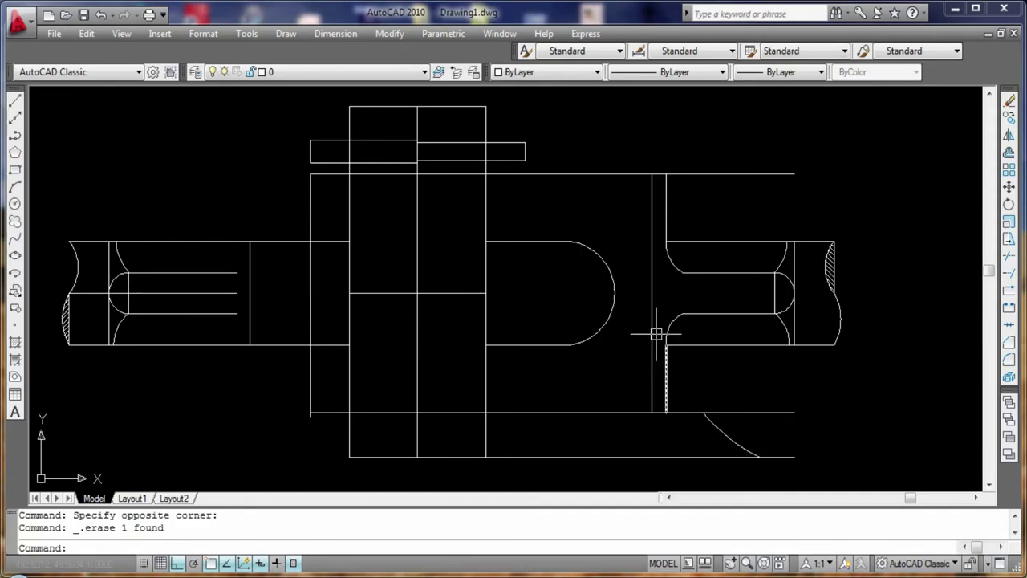
- Start an arc beside the coupling's vertical edge
{"action": "left_click", "coordinate": [14, 186]}
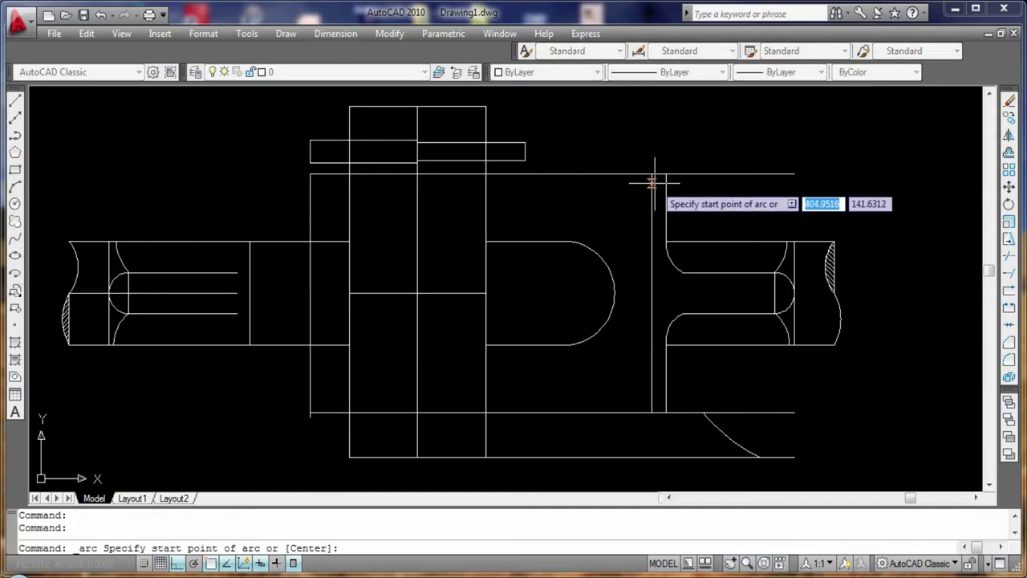
{"action": "left_click", "coordinate": [655, 176]}
{"action": "left_click", "coordinate": [664, 223]}
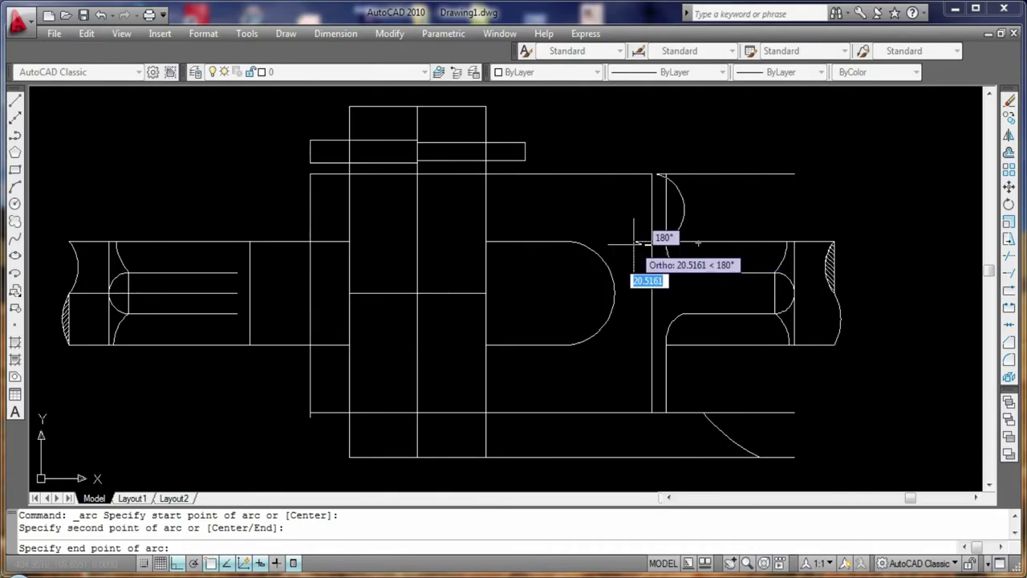
- Cancel the arc and draw a large circle centred on the middle line's end, spanning the shaft ends
{"action": "key", "text": "Escape"}
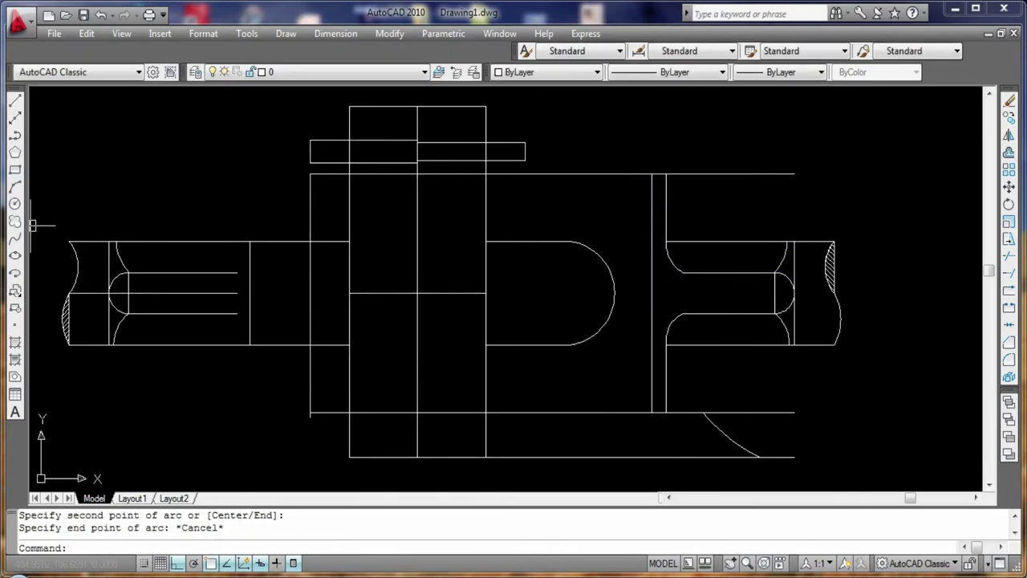
{"action": "left_click", "coordinate": [14, 203]}
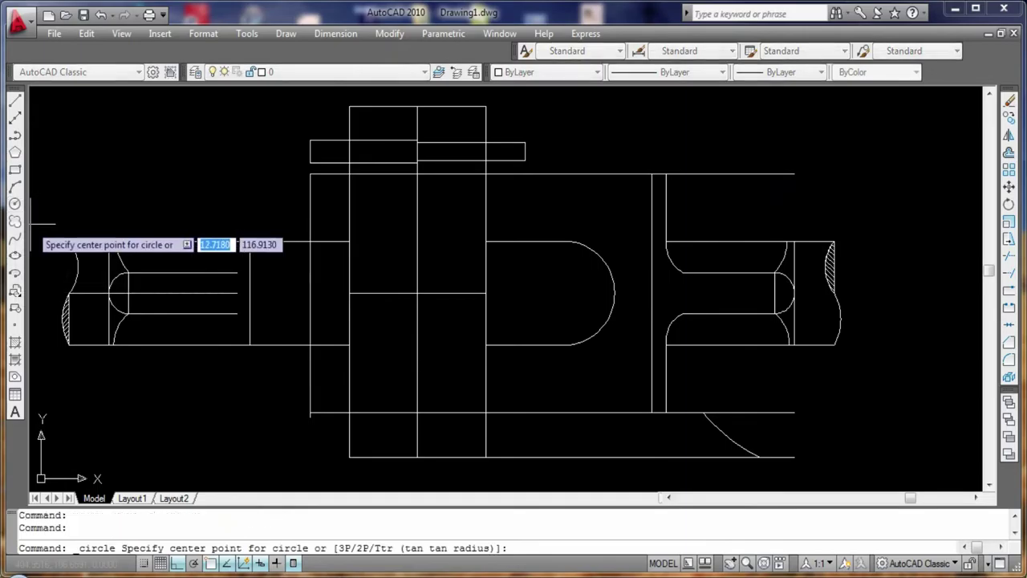
{"action": "left_click", "coordinate": [486, 293]}
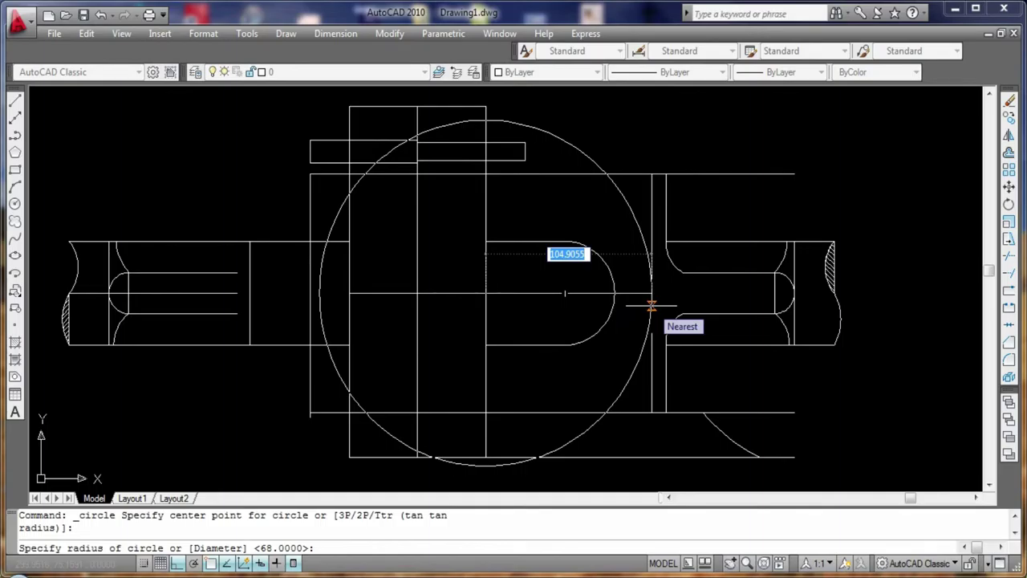
{"action": "left_click", "coordinate": [651, 294]}
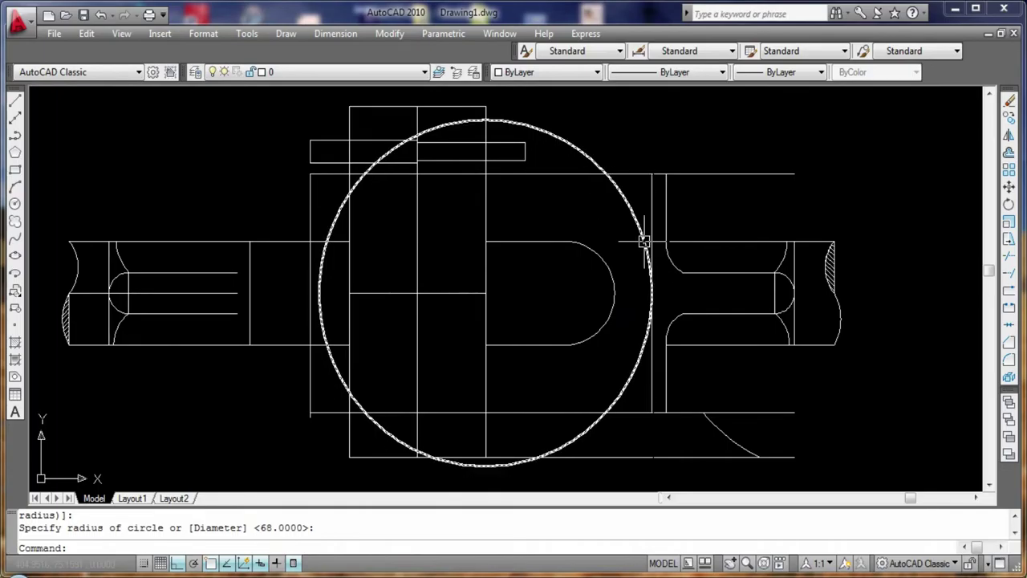
{"action": "scroll", "coordinate": [714, 424], "scroll_direction": "up", "scroll_amount": 5}
{"action": "scroll", "coordinate": [714, 423], "scroll_direction": "down", "scroll_amount": 5}
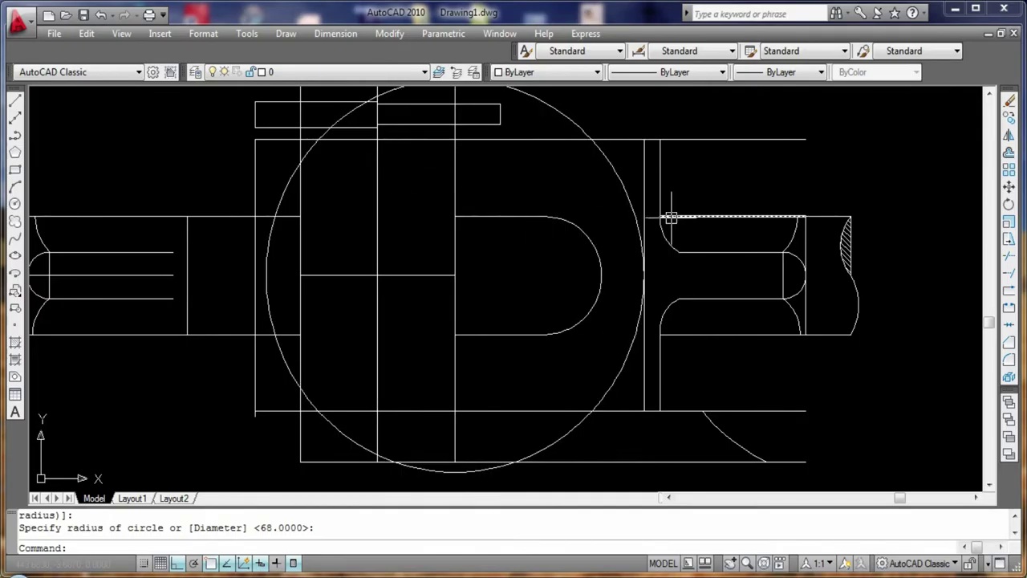
- Draw trial slanted lines beside the large circle with the Line tool
{"action": "left_click", "coordinate": [15, 100]}
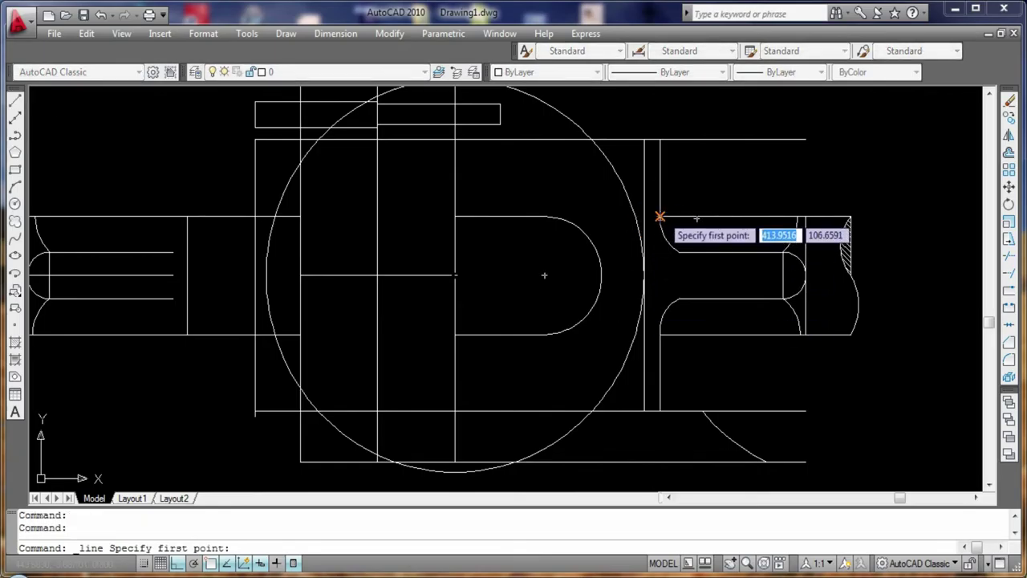
{"action": "left_click", "coordinate": [660, 218]}
{"action": "left_click", "coordinate": [658, 329]}
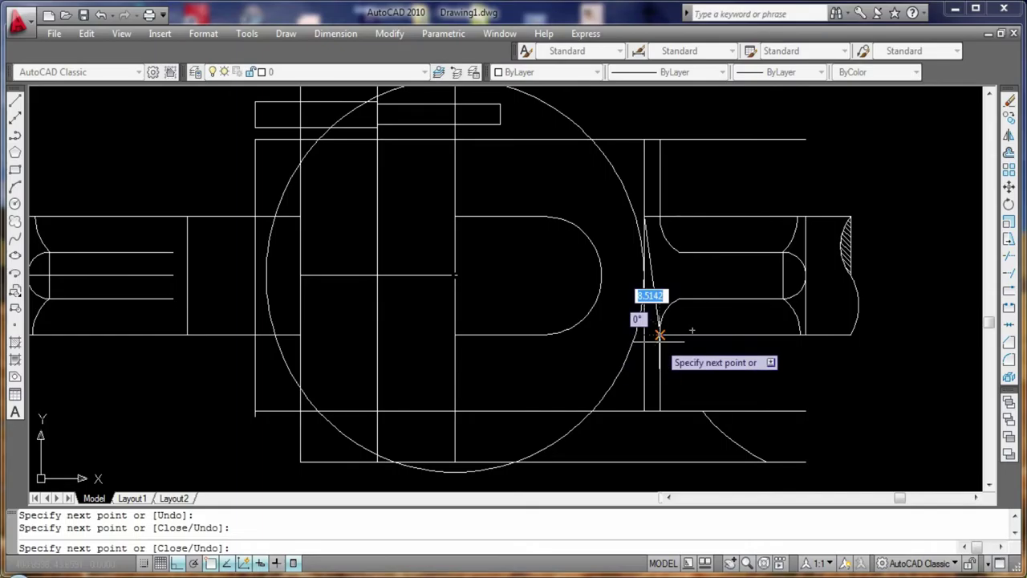
{"action": "key", "text": "Return"}
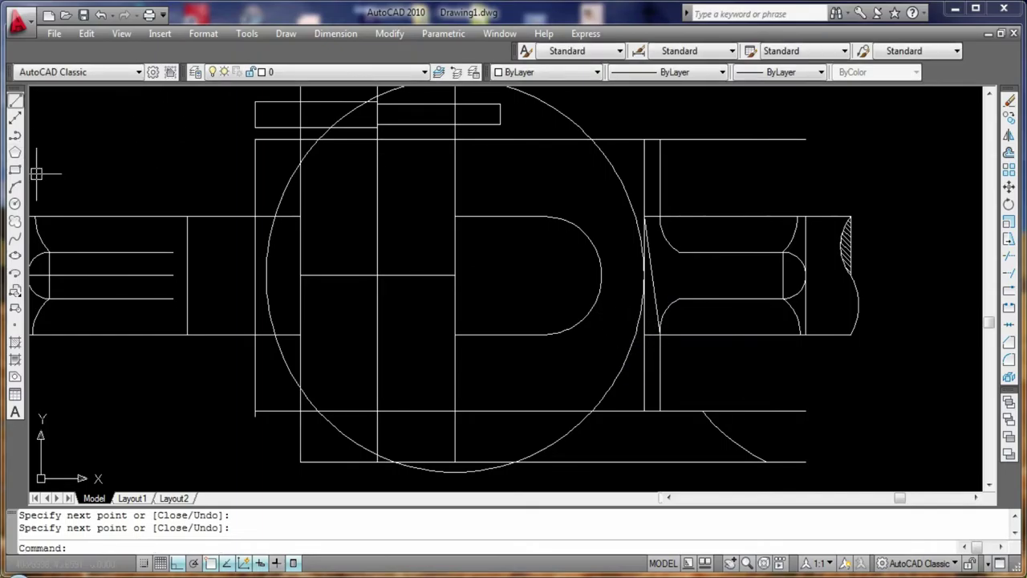
{"action": "key", "text": "Return"}
{"action": "left_click", "coordinate": [642, 217]}
{"action": "left_click", "coordinate": [640, 218]}
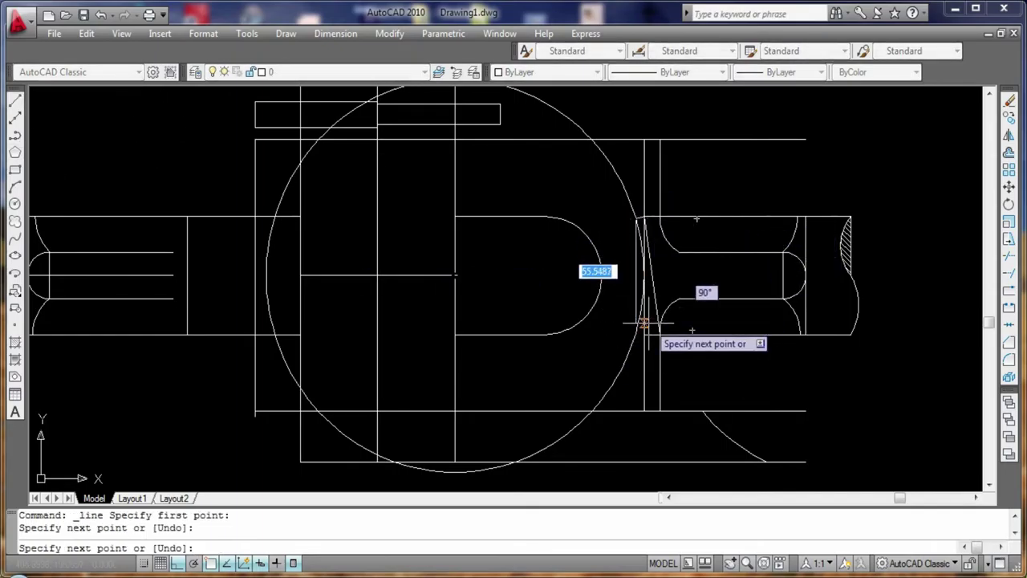
{"action": "left_click", "coordinate": [652, 333]}
{"action": "left_click", "coordinate": [636, 329]}
{"action": "key", "text": "Return"}
- Delete the trial slanted lines and the short unwanted segment
{"action": "scroll", "coordinate": [586, 319], "scroll_direction": "up", "scroll_amount": 5}
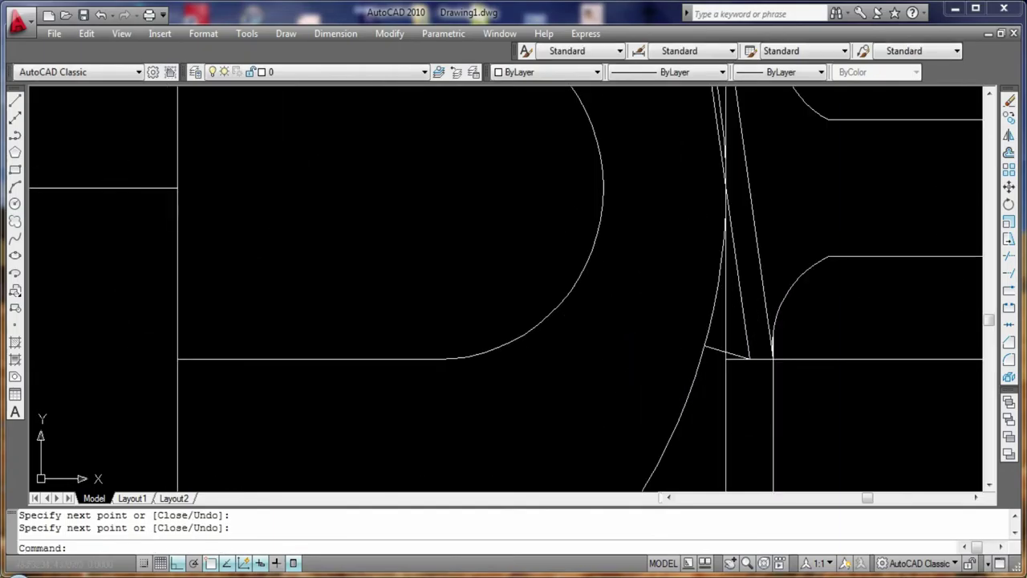
{"action": "left_click", "coordinate": [725, 355]}
{"action": "key", "text": "Delete"}
{"action": "left_click", "coordinate": [745, 333]}
{"action": "key", "text": "Escape"}
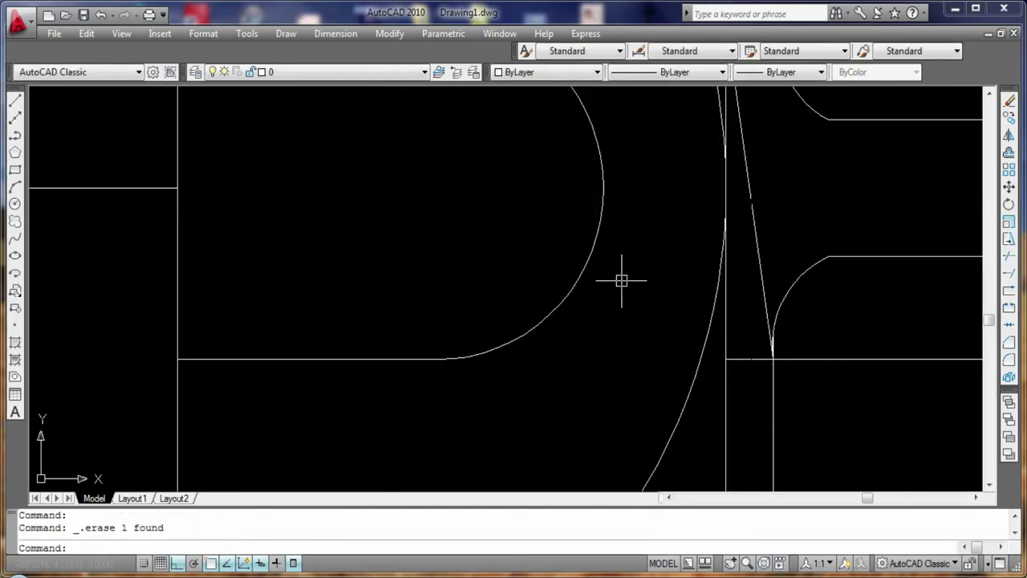
{"action": "scroll", "coordinate": [581, 232], "scroll_direction": "down", "scroll_amount": 2}
{"action": "left_click", "coordinate": [635, 265]}
{"action": "key", "text": "Delete"}
{"action": "scroll", "coordinate": [640, 266], "scroll_direction": "down", "scroll_amount": 5}
{"action": "scroll", "coordinate": [639, 266], "scroll_direction": "down", "scroll_amount": 3}
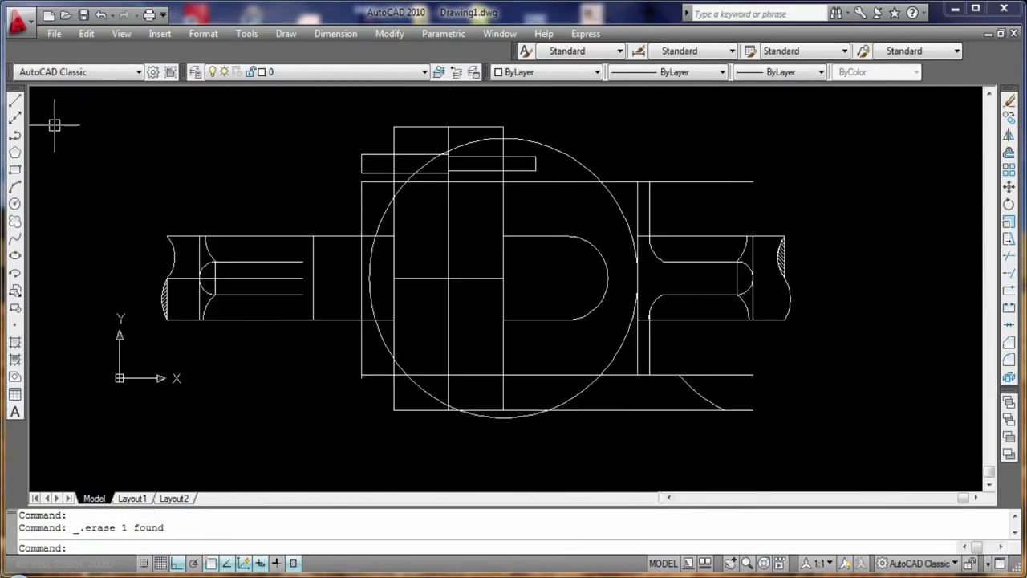
- Draw two horizontal lines from the slot's upper and lower edges to the coupling edge
{"action": "left_click", "coordinate": [14, 100]}
{"action": "left_click", "coordinate": [568, 235]}
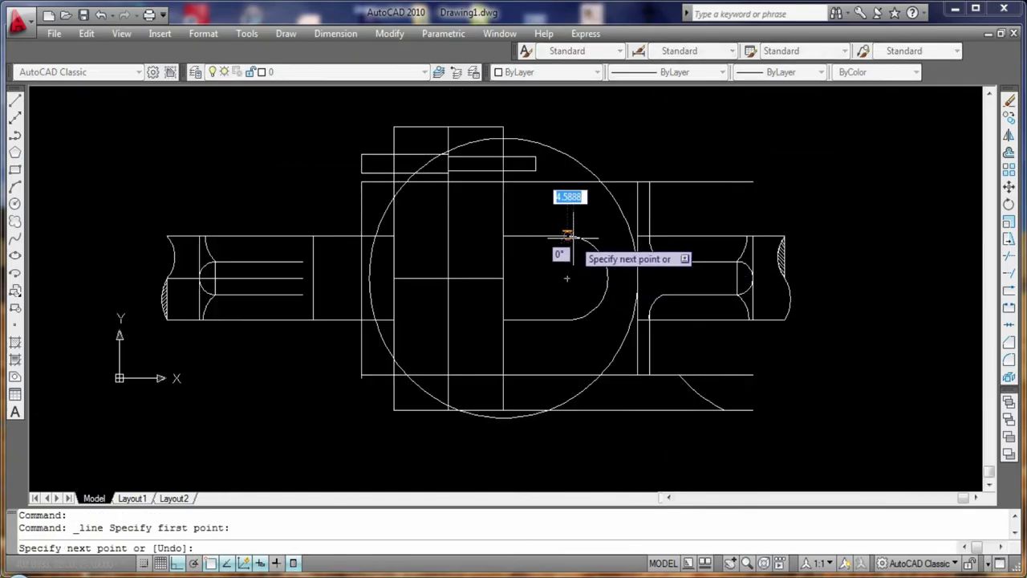
{"action": "left_click", "coordinate": [638, 236]}
{"action": "key", "text": "Return"}
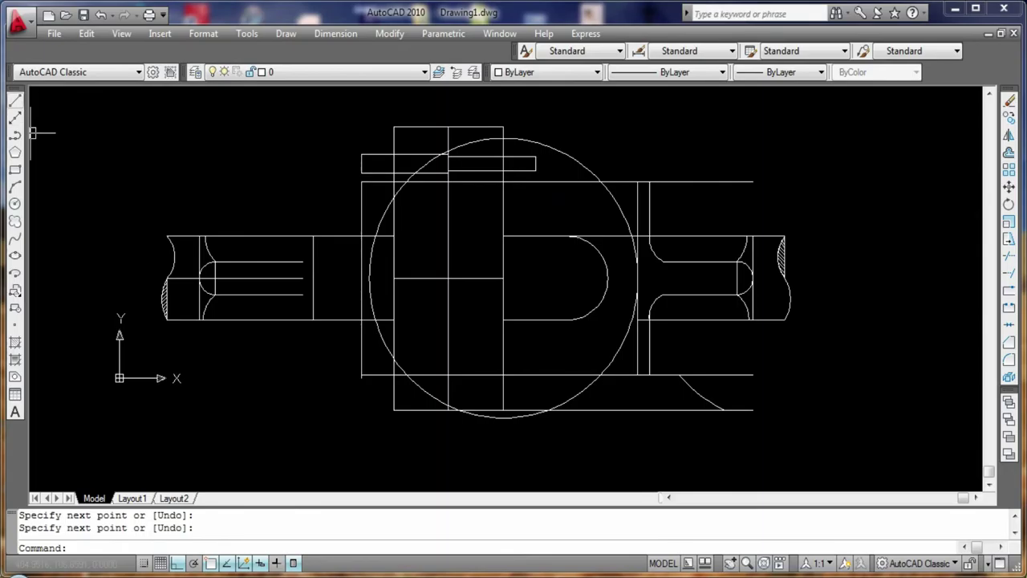
{"action": "left_click", "coordinate": [15, 101]}
{"action": "left_click", "coordinate": [572, 319]}
{"action": "left_click", "coordinate": [638, 319]}
{"action": "key", "text": "Return"}
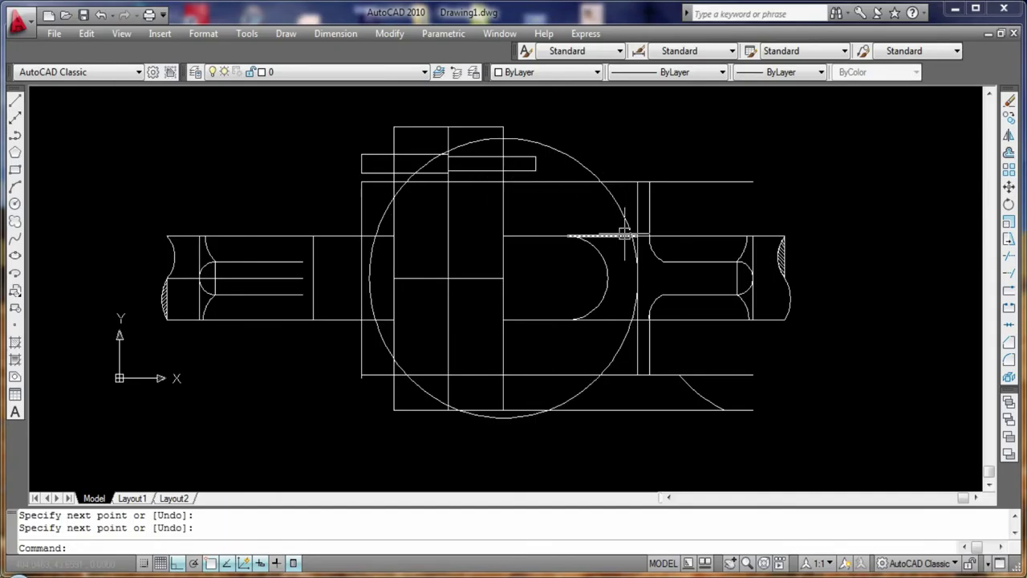
{"action": "type", "text": "tr"}
{"action": "key", "text": "Return"}
{"action": "key", "text": "Return"}
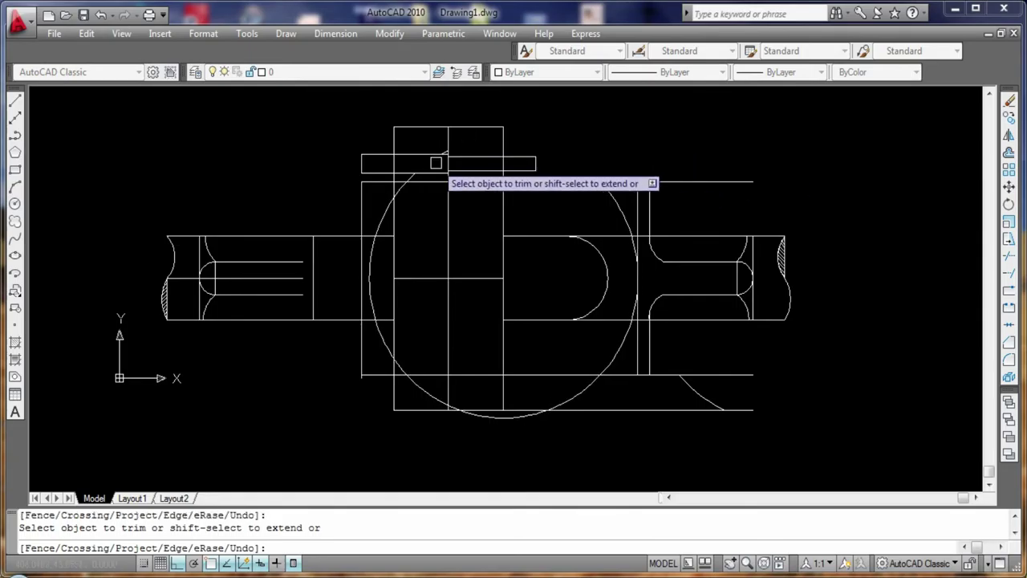
- Trim the large circle's part above the line and delete the small leftover arc
{"action": "scroll", "coordinate": [438, 155], "scroll_direction": "up", "scroll_amount": 5}
{"action": "left_click", "coordinate": [362, 222]}
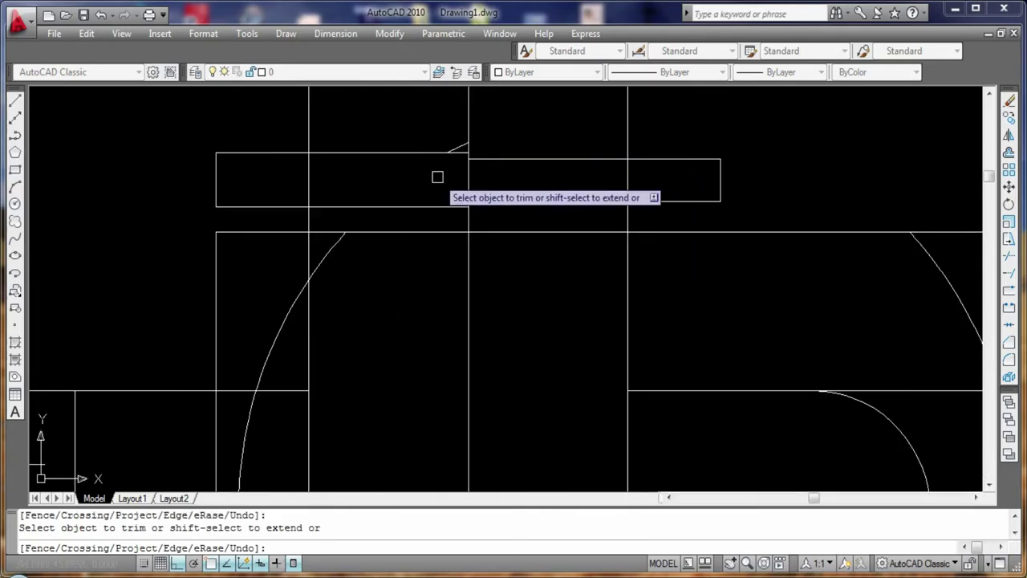
{"action": "key", "text": "Escape"}
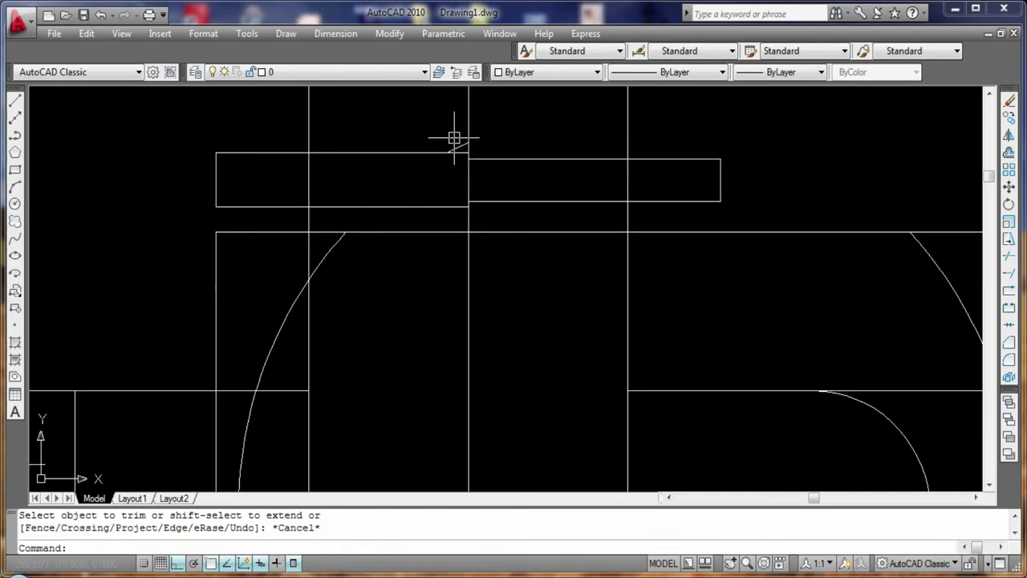
{"action": "left_click", "coordinate": [455, 141]}
{"action": "key", "text": "Delete"}
{"action": "left_click", "coordinate": [325, 259]}
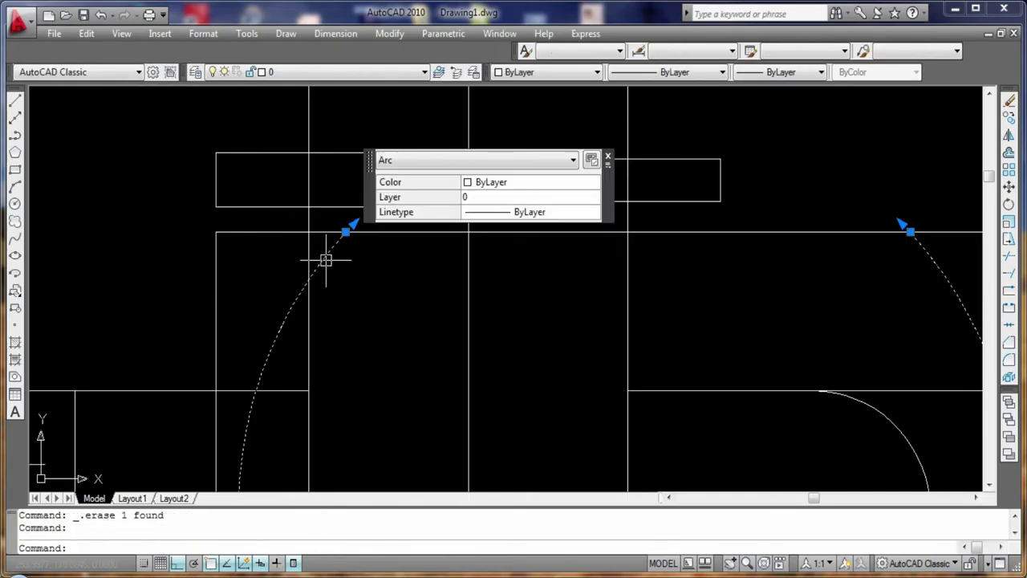
{"action": "key", "text": "Escape"}
{"action": "scroll", "coordinate": [328, 259], "scroll_direction": "down", "scroll_amount": 3}
- Trim the circle's lower-left part below the bottom line and delete the leftover arc piece
{"action": "type", "text": "tr"}
{"action": "key", "text": "Return"}
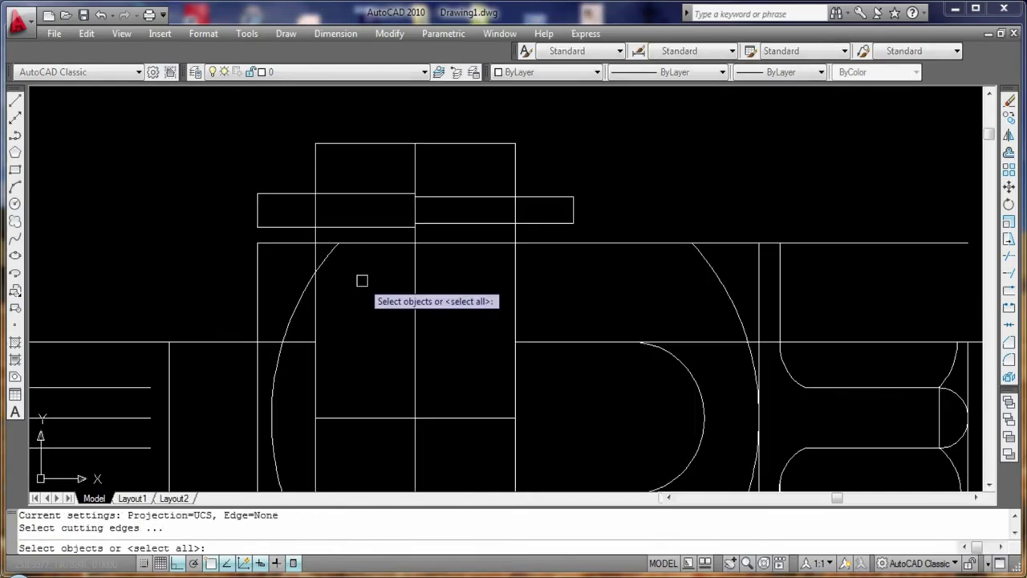
{"action": "key", "text": "Return"}
{"action": "middle_click_drag", "start_coordinate": [297, 377], "coordinate": [274, 242]}
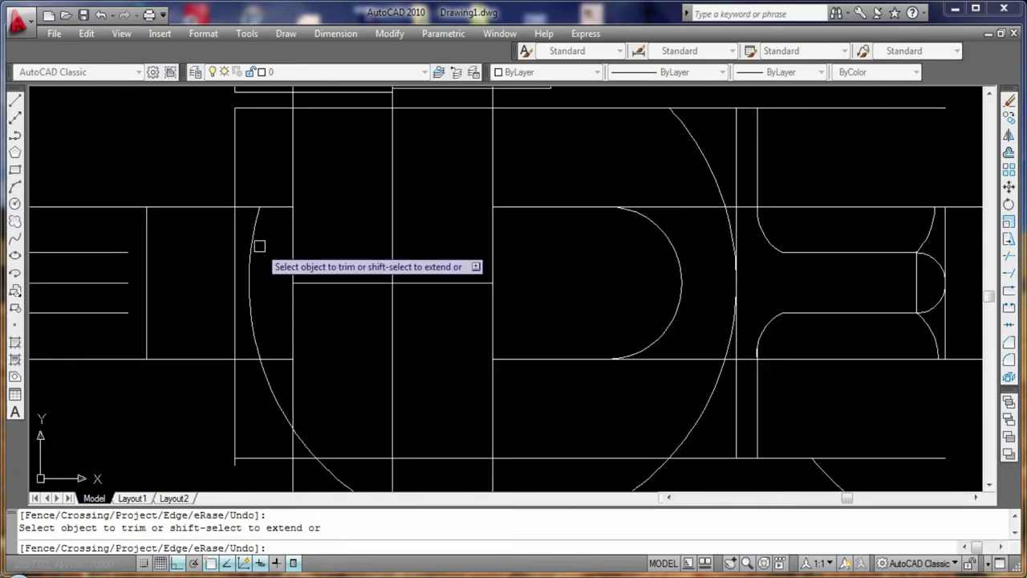
{"action": "middle_click_drag", "start_coordinate": [273, 388], "coordinate": [271, 249]}
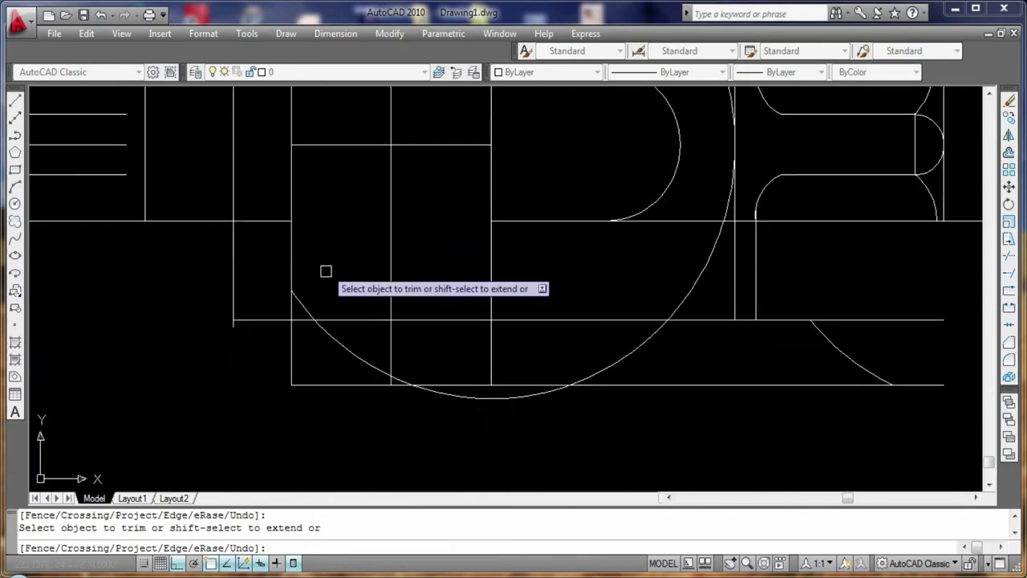
{"action": "left_click", "coordinate": [480, 397]}
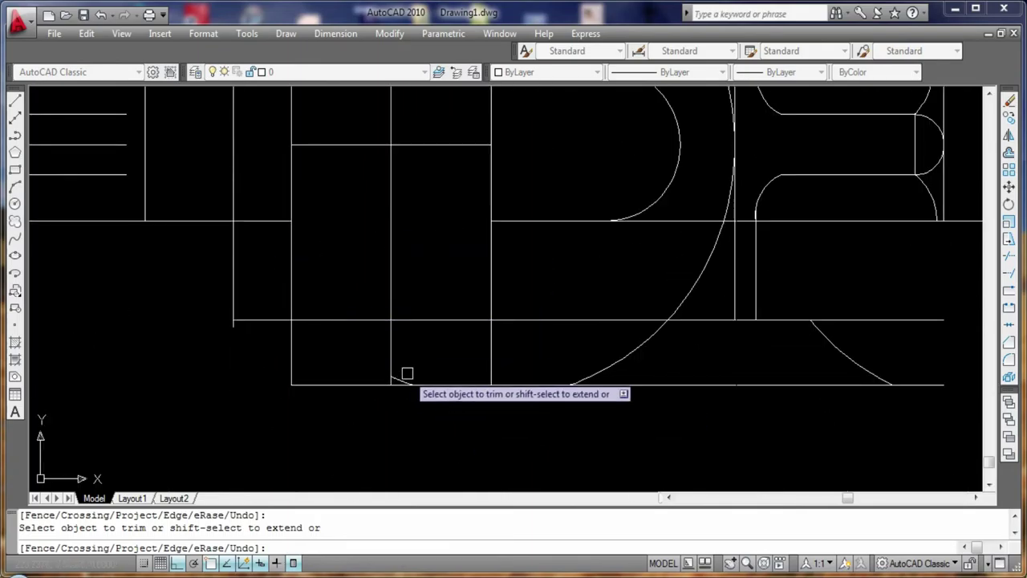
{"action": "key", "text": "Escape"}
{"action": "left_click", "coordinate": [399, 378]}
{"action": "key", "text": "Delete"}
{"action": "key", "text": "Escape"}
- Trim the bottom line's excess and the arc's lower part, then delete the leftover arc
{"action": "type", "text": "tr"}
{"action": "key", "text": "Return"}
{"action": "key", "text": "Return"}
{"action": "left_click", "coordinate": [564, 385]}
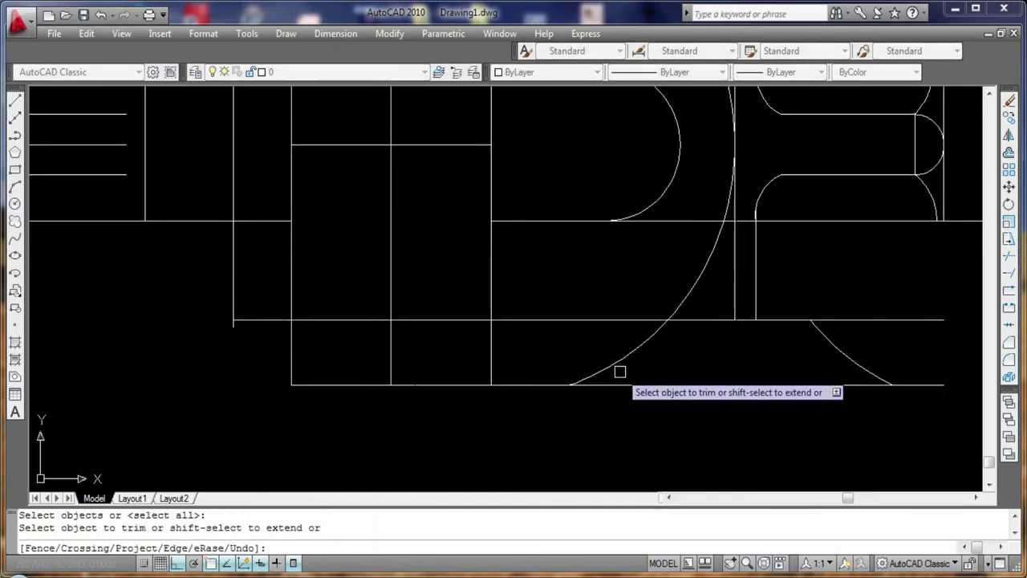
{"action": "left_click", "coordinate": [622, 354]}
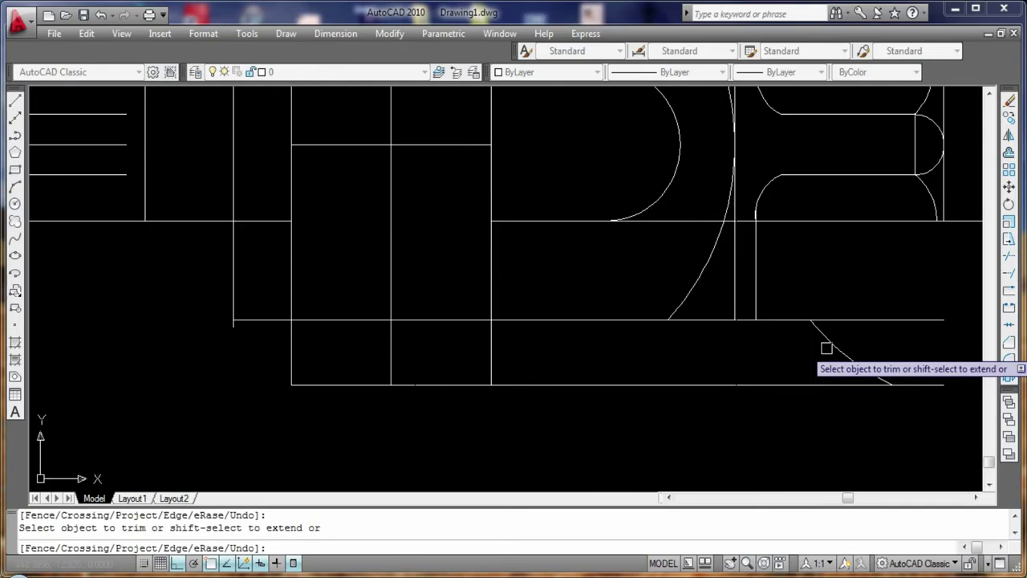
{"action": "key", "text": "Escape"}
{"action": "left_click", "coordinate": [832, 343]}
{"action": "key", "text": "Delete"}
- Delete the vertical line at the coupling edge in the right shaft
{"action": "scroll", "coordinate": [834, 345], "scroll_direction": "down", "scroll_amount": 5}
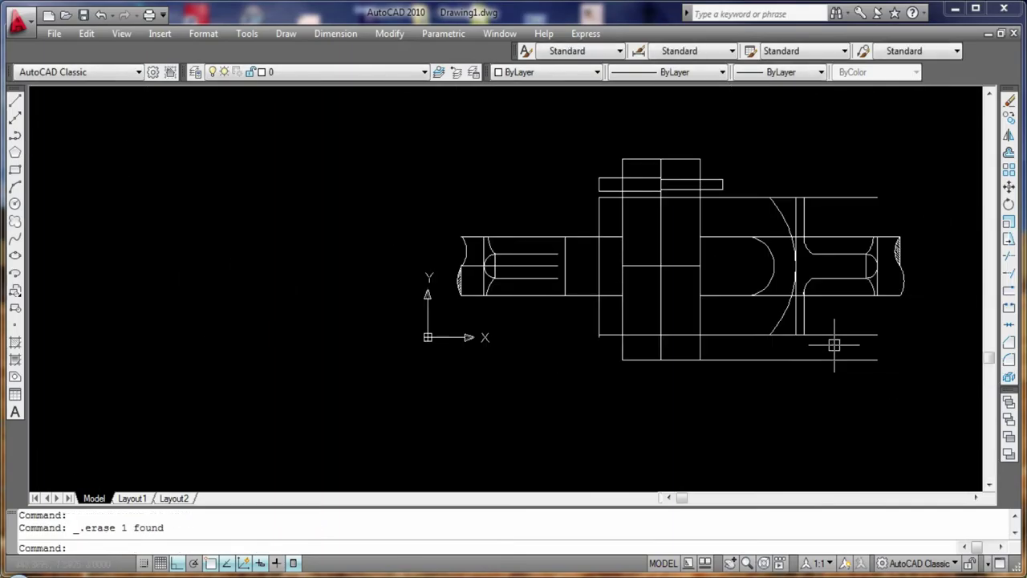
{"action": "middle_click_drag", "start_coordinate": [643, 405], "coordinate": [425, 374]}
{"action": "scroll", "coordinate": [374, 377], "scroll_direction": "up", "scroll_amount": 2}
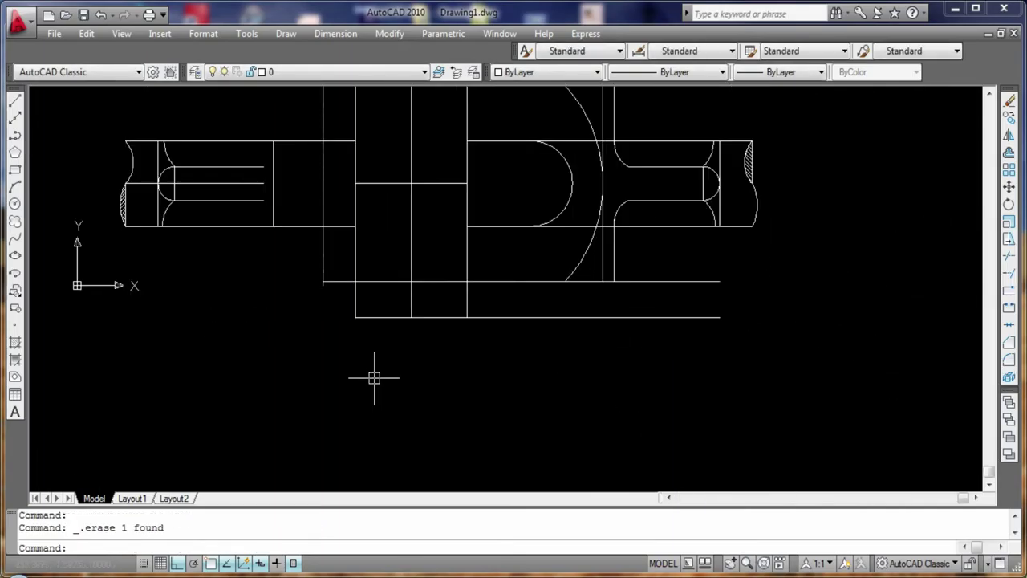
{"action": "scroll", "coordinate": [562, 348], "scroll_direction": "up", "scroll_amount": 1}
{"action": "scroll", "coordinate": [514, 225], "scroll_direction": "up", "scroll_amount": 2}
{"action": "mouse_move", "coordinate": [513, 224]}
{"action": "middle_mouse_down"}
{"action": "mouse_move", "coordinate": [480, 403]}
{"action": "mouse_move", "coordinate": [504, 400]}
{"action": "middle_mouse_up"}
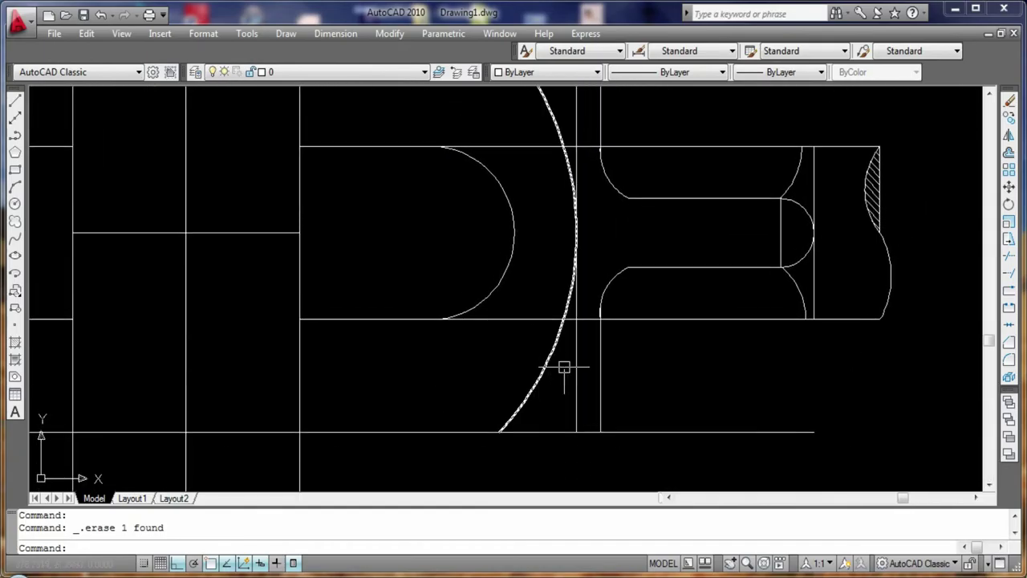
{"action": "key", "text": "Escape"}
{"action": "left_click", "coordinate": [575, 391]}
{"action": "key", "text": "Delete"}
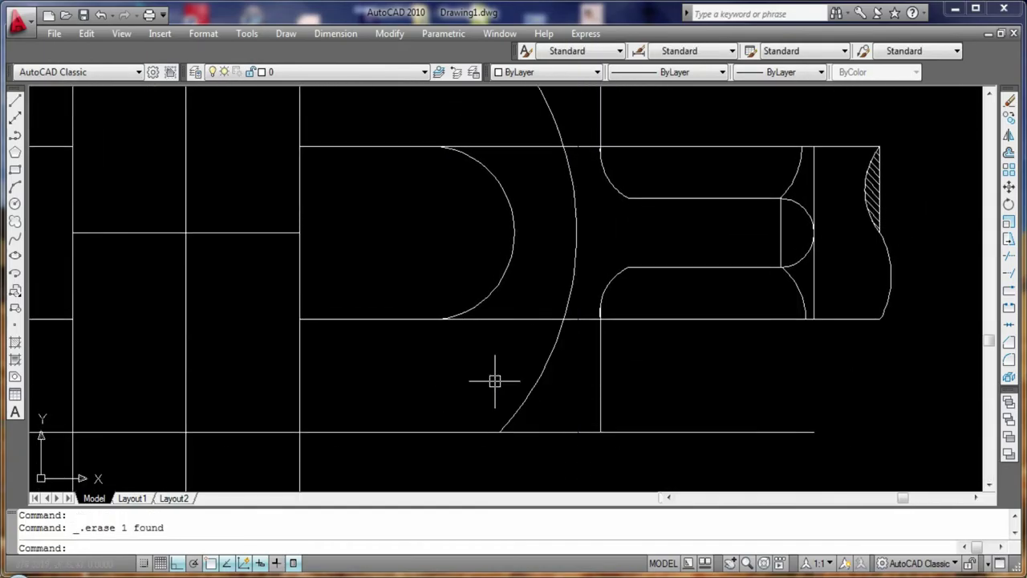
{"action": "mouse_move", "coordinate": [400, 382]}
{"action": "middle_mouse_down"}
{"action": "mouse_move", "coordinate": [476, 458]}
{"action": "mouse_move", "coordinate": [614, 367]}
{"action": "middle_mouse_up"}
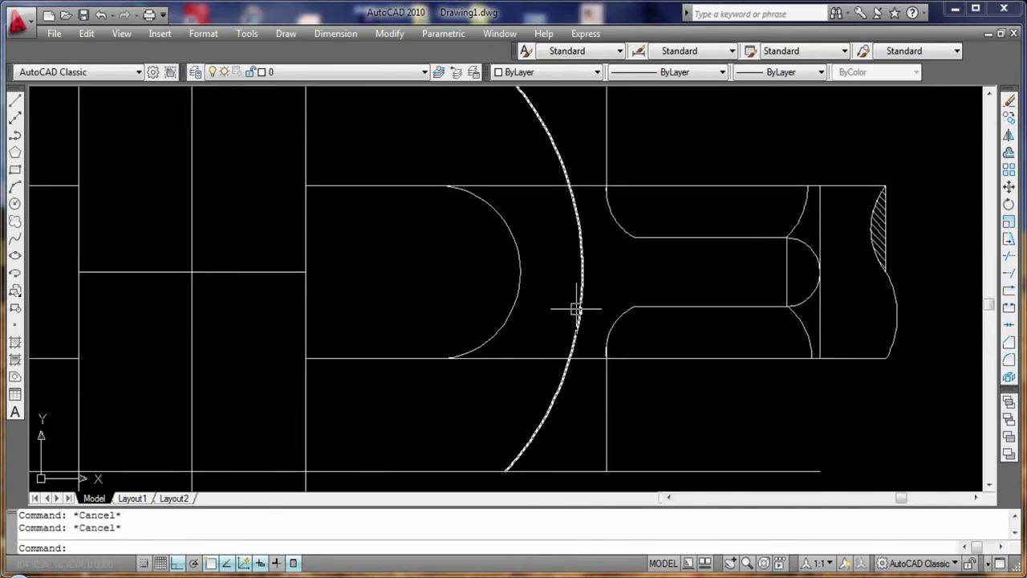
- Erase the leftover vertical line inside the right shaft
{"action": "type", "text": "tr"}
{"action": "key", "text": "Return"}
{"action": "key", "text": "Return"}
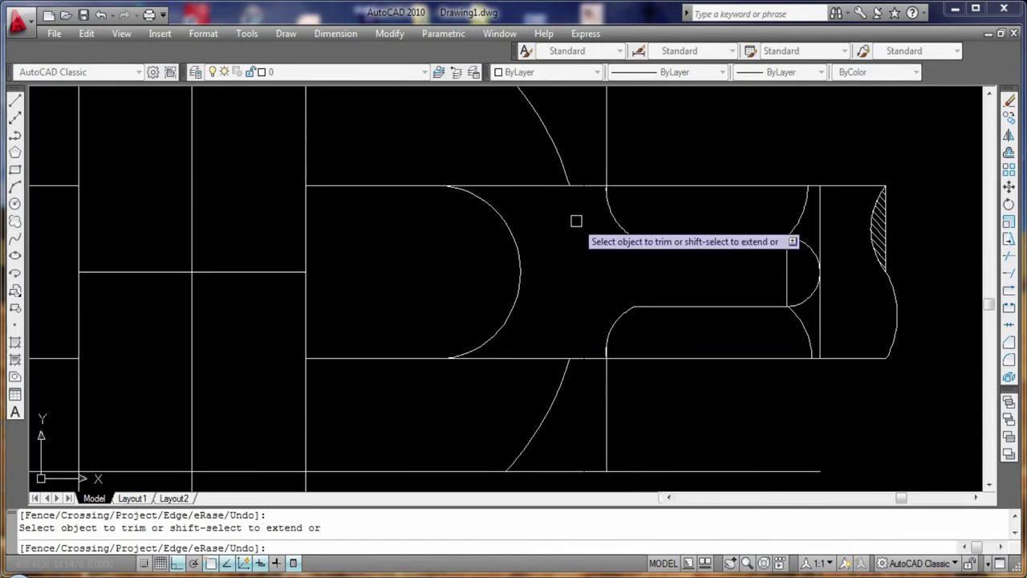
{"action": "scroll", "coordinate": [594, 319], "scroll_direction": "down", "scroll_amount": 2}
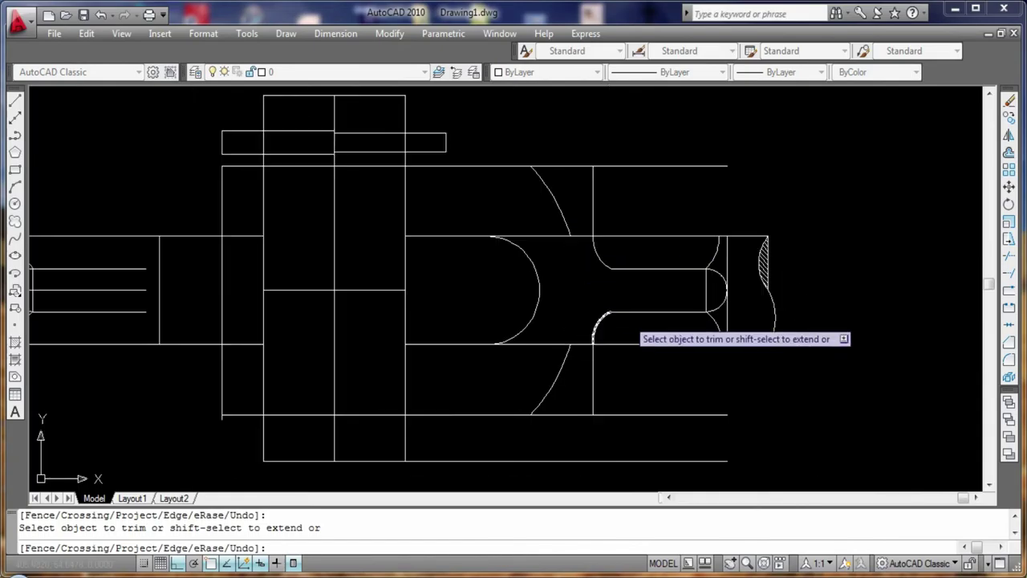
{"action": "key", "text": "Escape"}
{"action": "left_click", "coordinate": [597, 394]}
{"action": "key", "text": "Delete"}
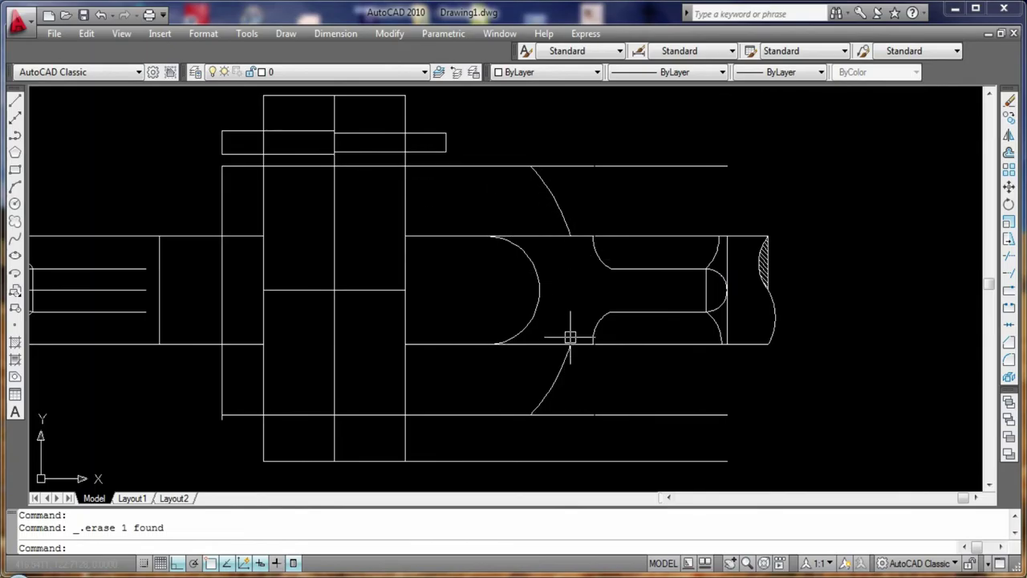
{"action": "left_click", "coordinate": [15, 186]}
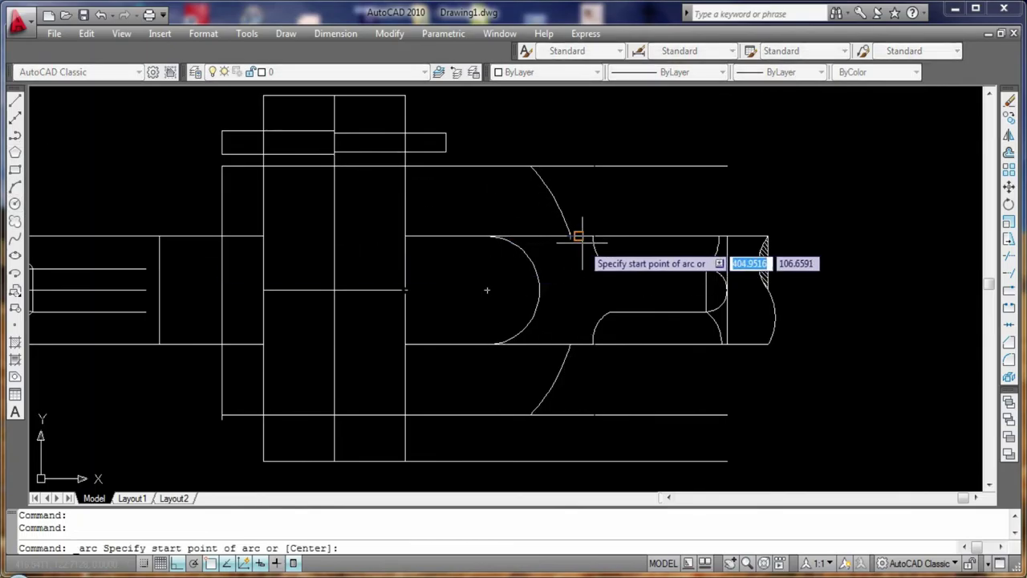
- Draw a vertical line across the right shaft from its top edge to its bottom edge
{"action": "left_click", "coordinate": [575, 236]}
{"action": "key", "text": "Escape"}
{"action": "left_click", "coordinate": [15, 100]}
{"action": "left_click", "coordinate": [569, 236]}
{"action": "left_click", "coordinate": [570, 344]}
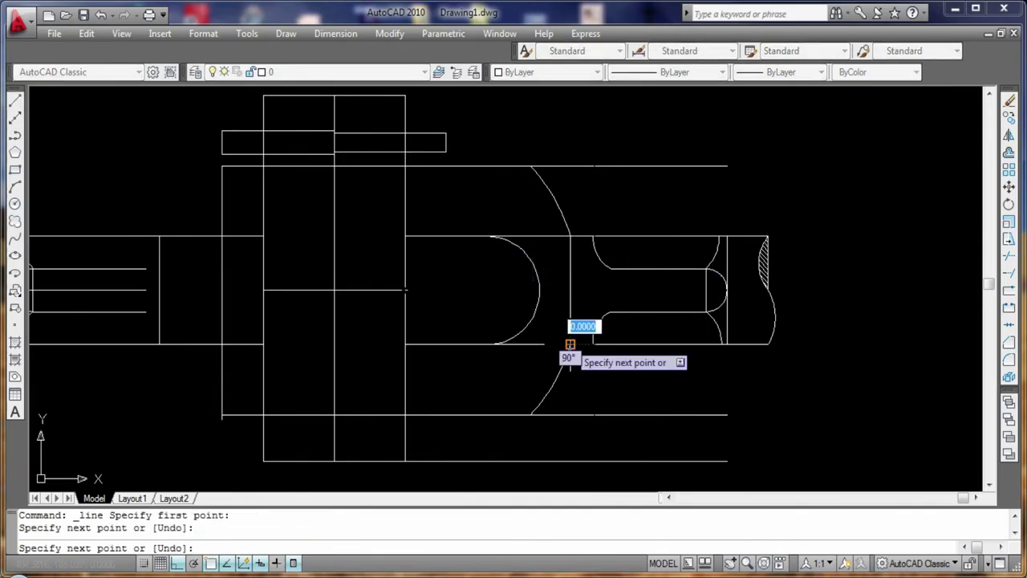
{"action": "key", "text": "Return"}
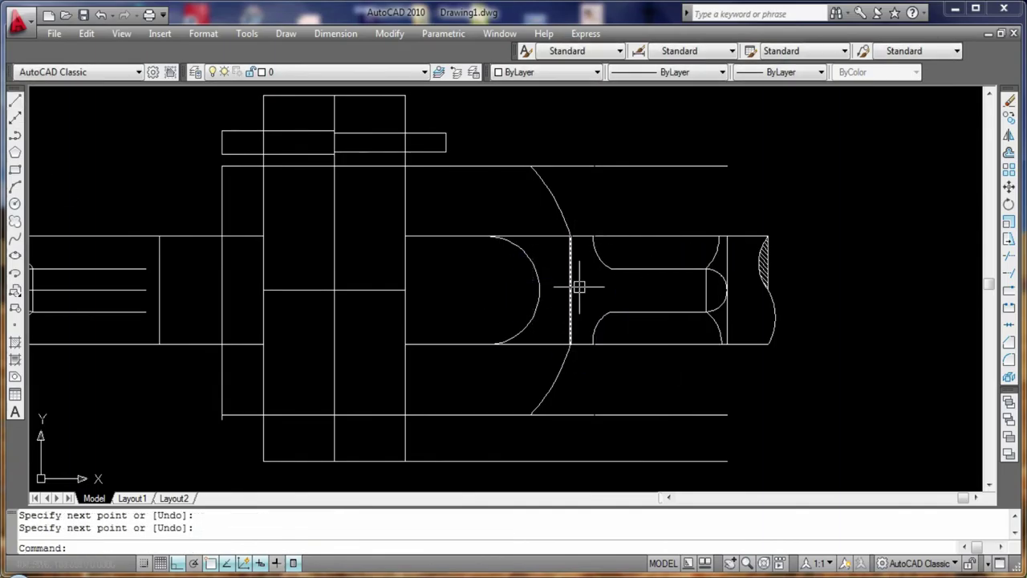
- Add a three-point arc from the shaft edge and trim away its unwanted part
{"action": "left_click", "coordinate": [15, 187]}
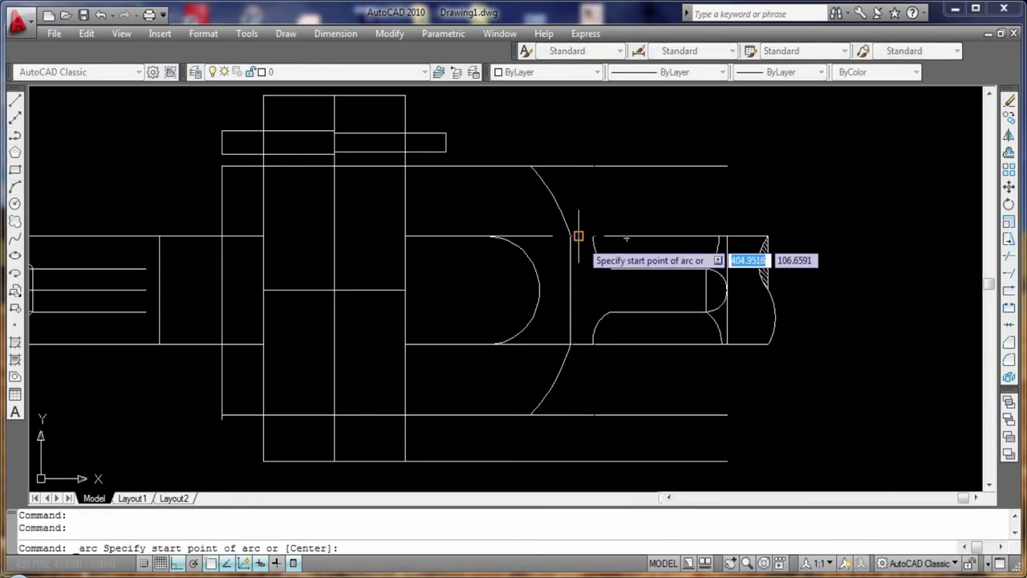
{"action": "left_click", "coordinate": [593, 238]}
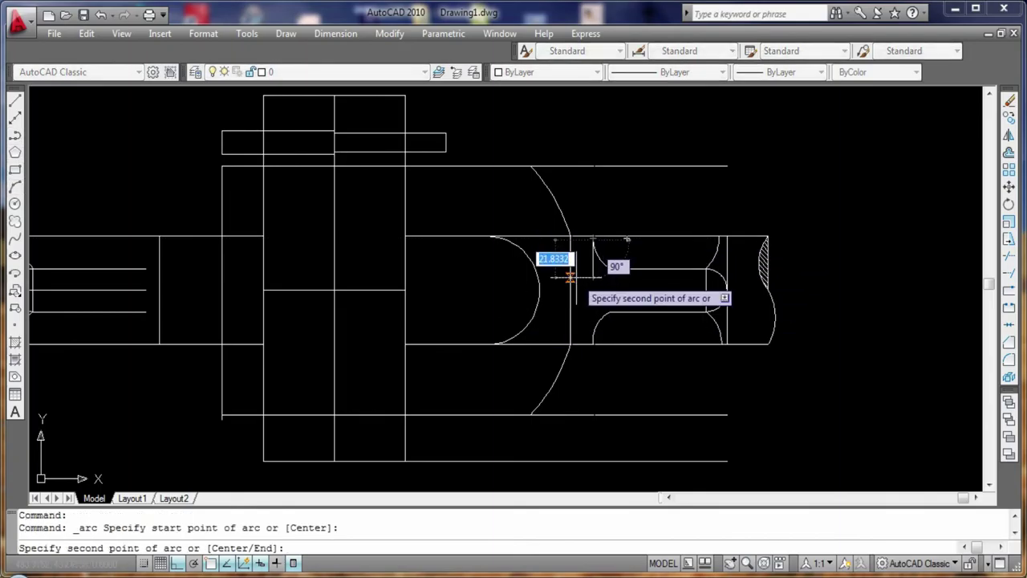
{"action": "left_click", "coordinate": [570, 277]}
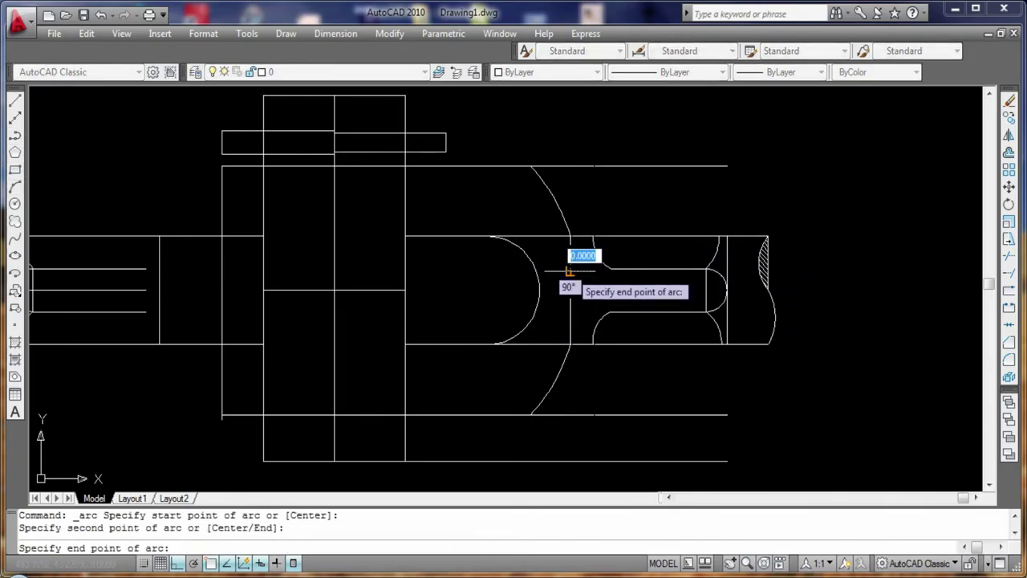
{"action": "left_click", "coordinate": [630, 295]}
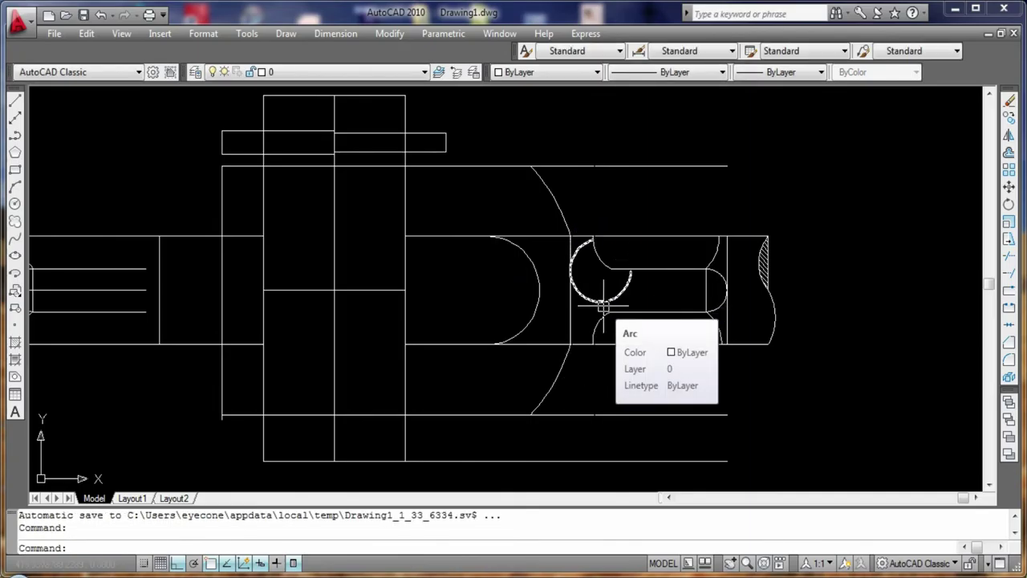
{"action": "type", "text": "tr"}
{"action": "key", "text": "Return"}
{"action": "key", "text": "Return"}
{"action": "left_click", "coordinate": [607, 301]}
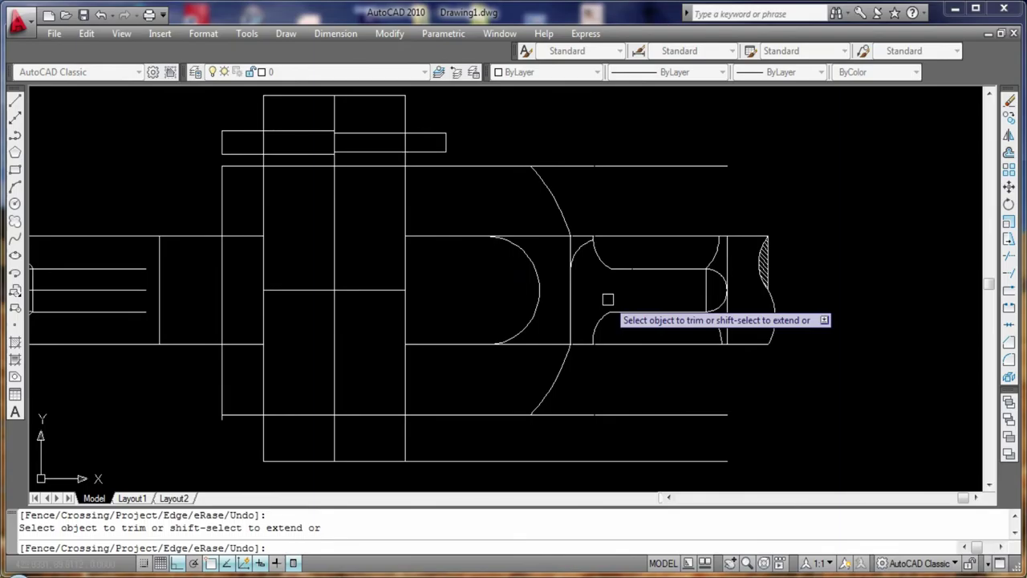
{"action": "key", "text": "Escape"}
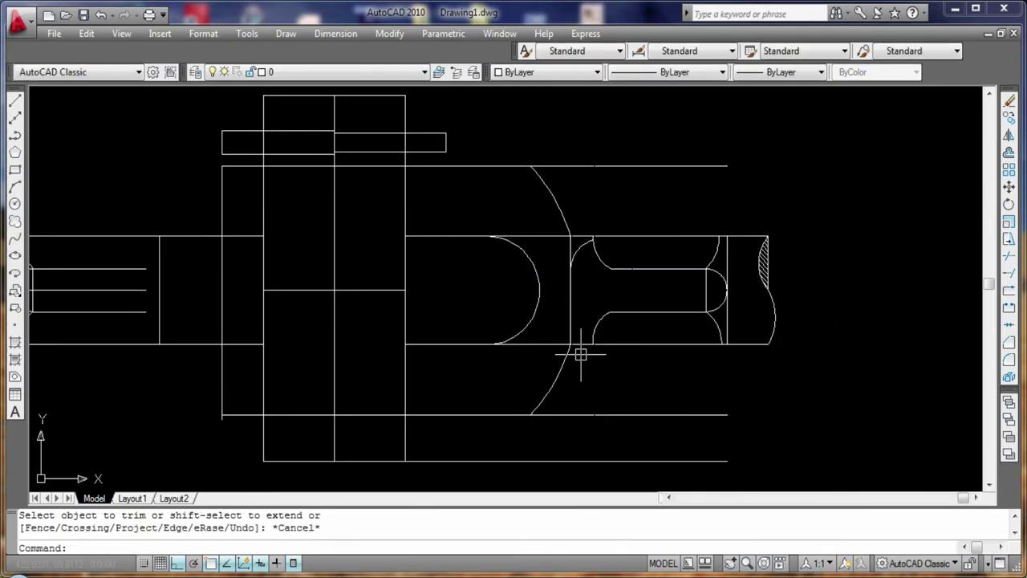
{"action": "type", "text": "arc"}
- Draw a small arc from the new vertical line and trim off its excess piece
{"action": "key", "text": "Return"}
{"action": "left_click", "coordinate": [581, 354]}
{"action": "key", "text": "Escape"}
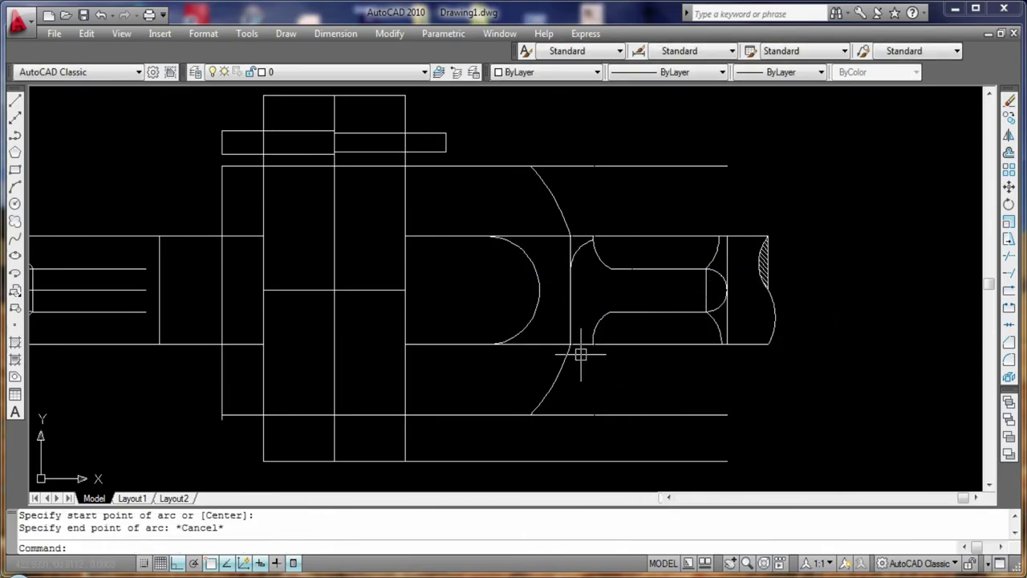
{"action": "left_click", "coordinate": [14, 186]}
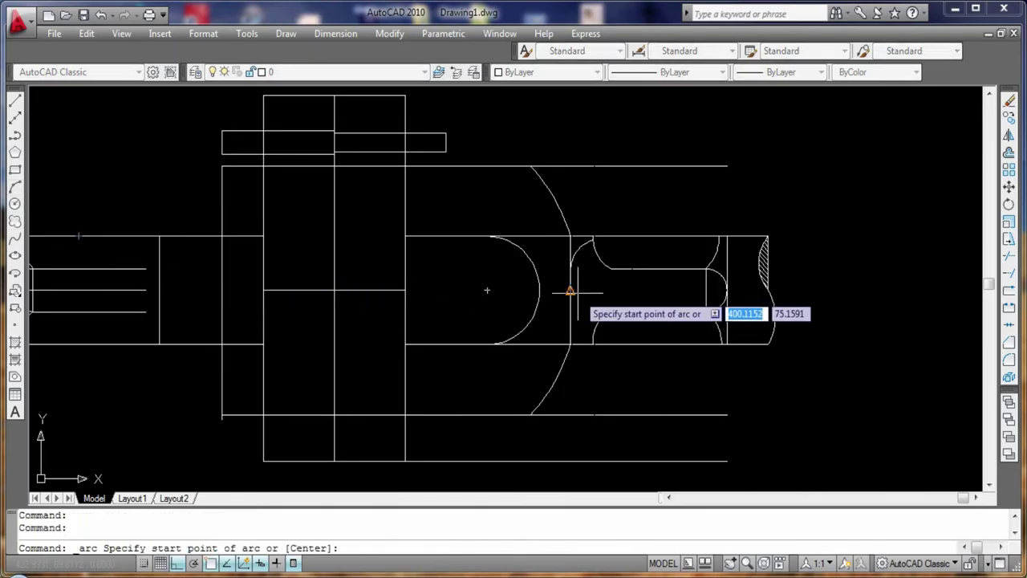
{"action": "left_click", "coordinate": [599, 271]}
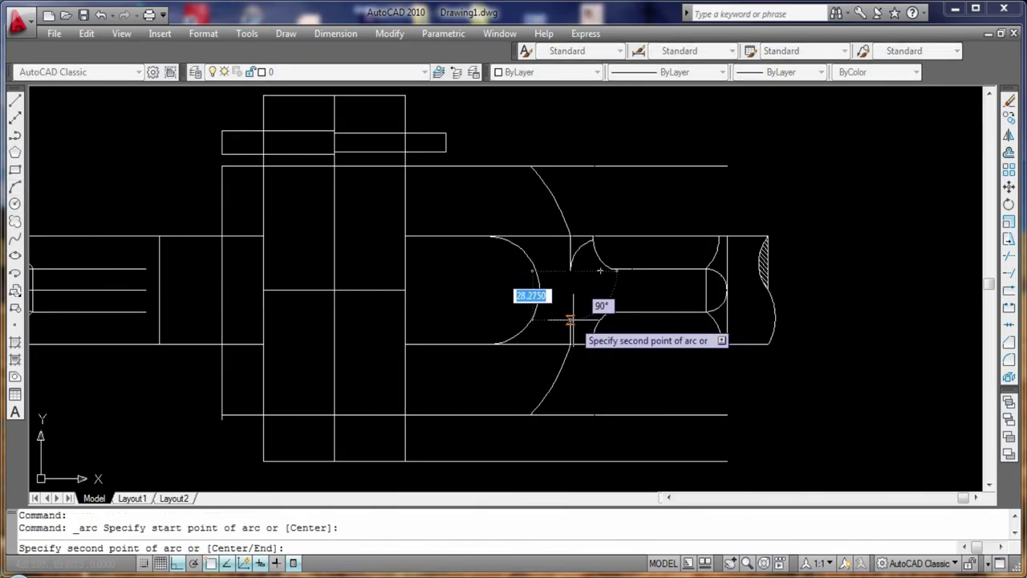
{"action": "left_click", "coordinate": [574, 325]}
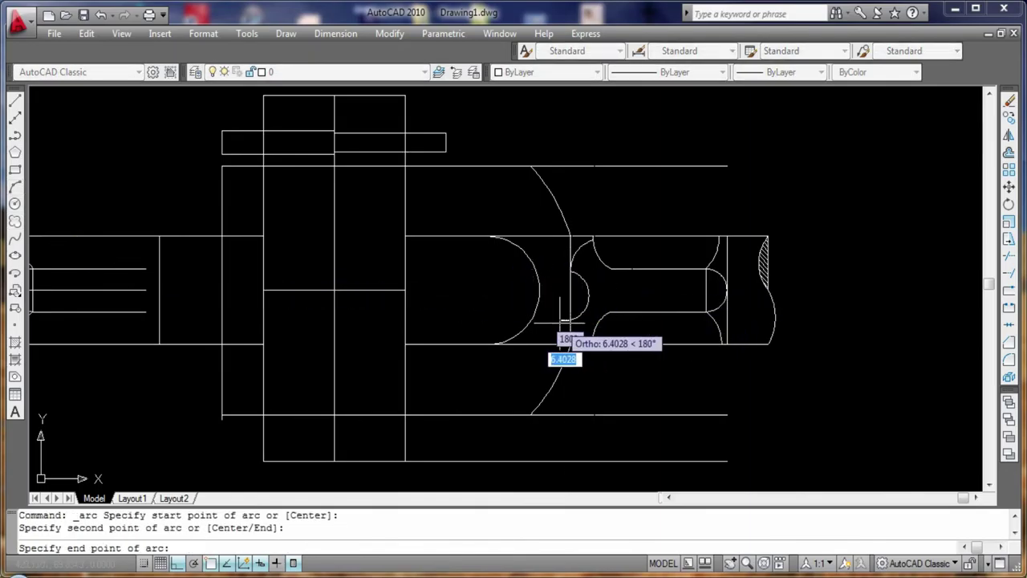
{"action": "left_click", "coordinate": [559, 323]}
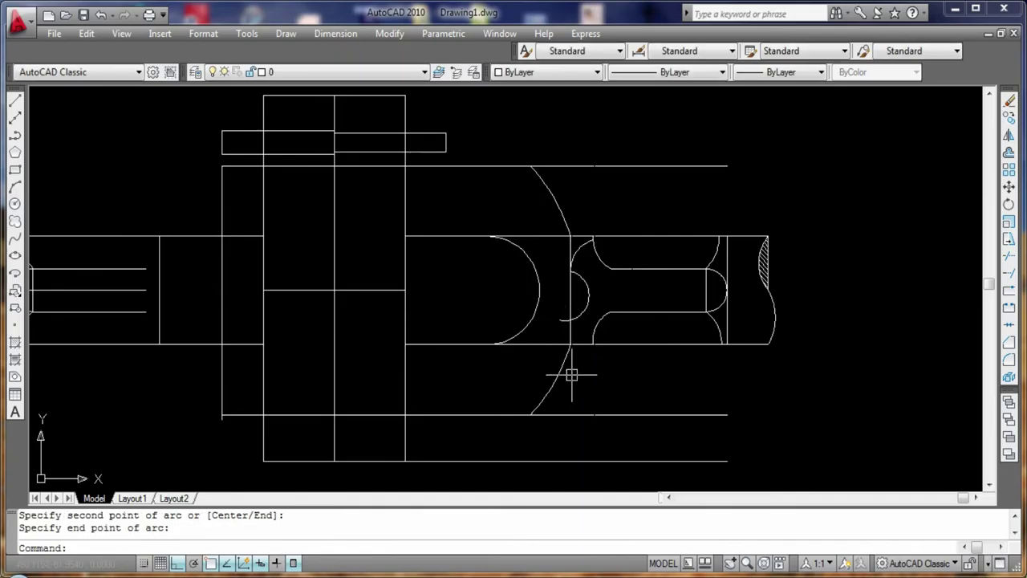
{"action": "type", "text": "tr"}
{"action": "key", "text": "Return"}
{"action": "key", "text": "Return"}
{"action": "left_click", "coordinate": [561, 323]}
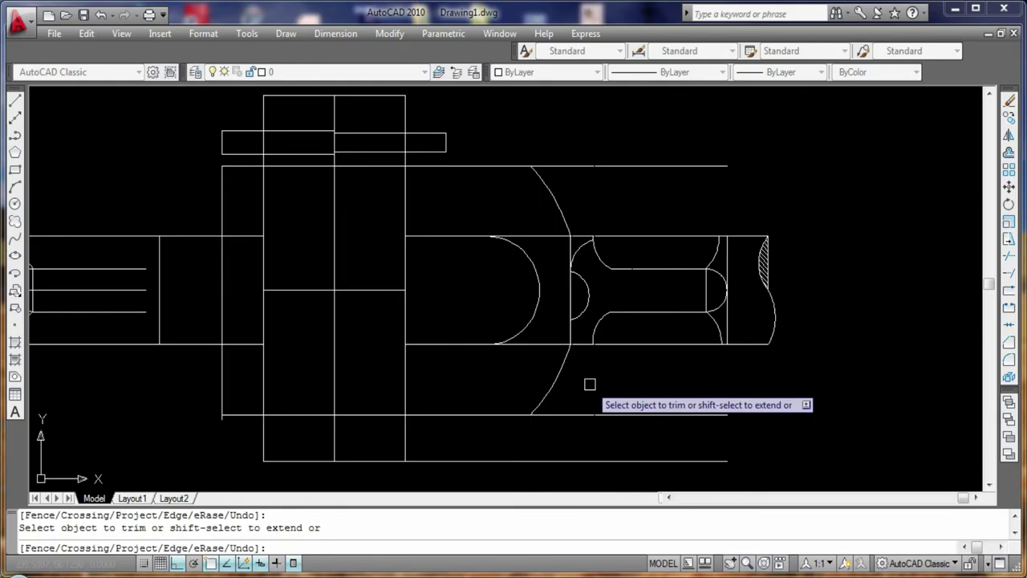
{"action": "key", "text": "Escape"}
- Check the small arc, then save the drawing as sk.dwg
{"action": "left_click", "coordinate": [588, 306]}
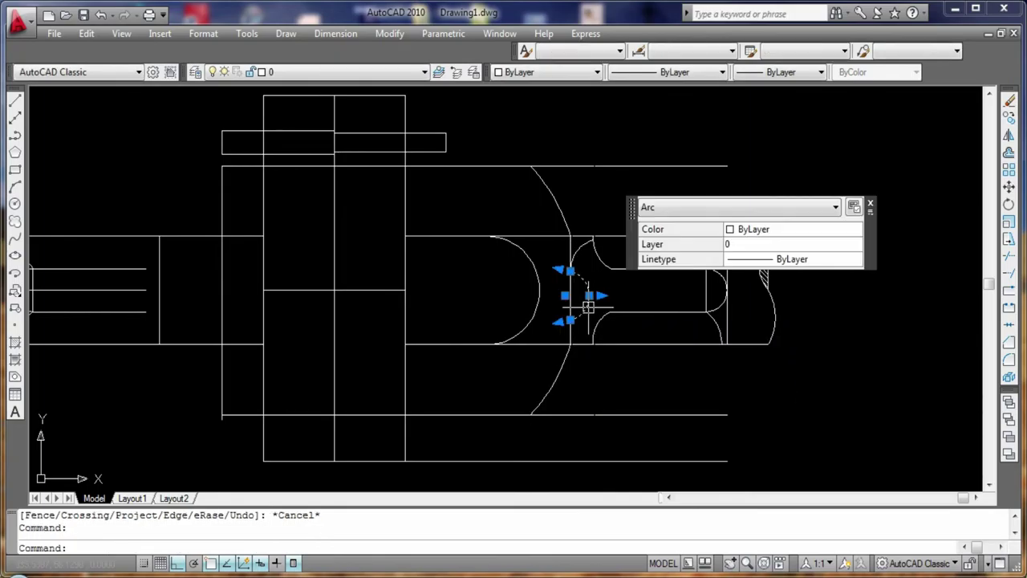
{"action": "left_click", "coordinate": [589, 296]}
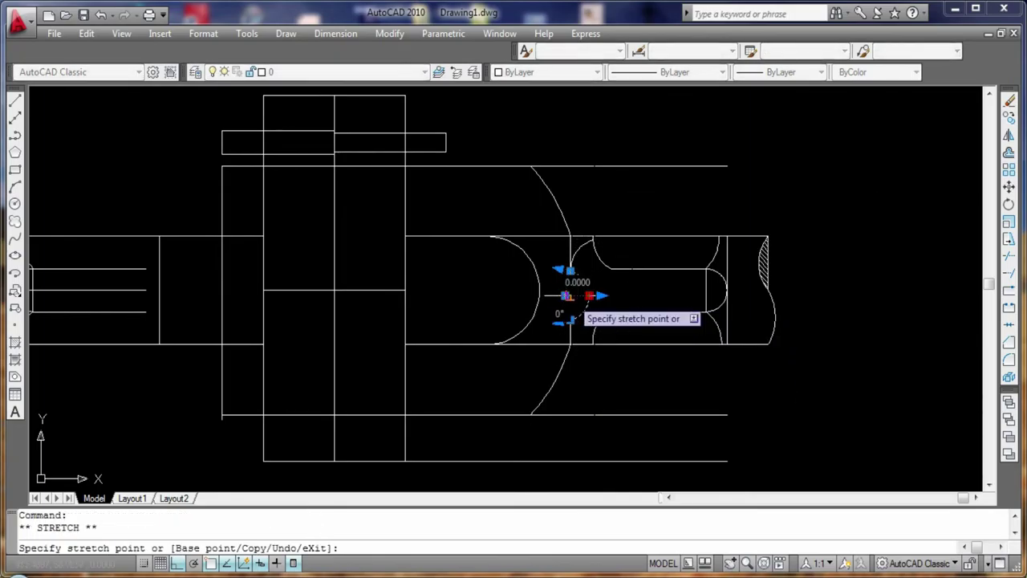
{"action": "key", "text": "Escape"}
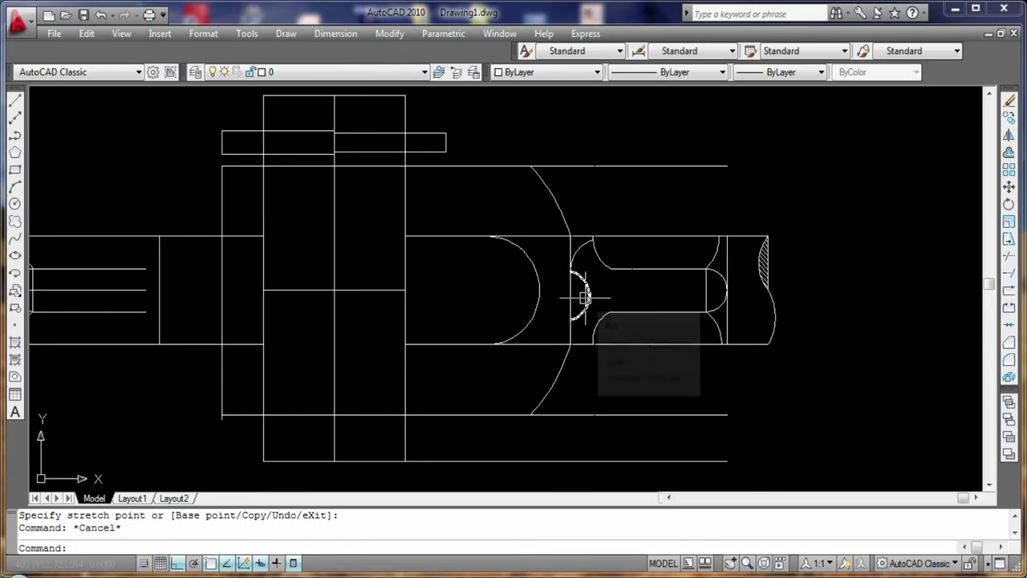
{"action": "type", "text": "s"}
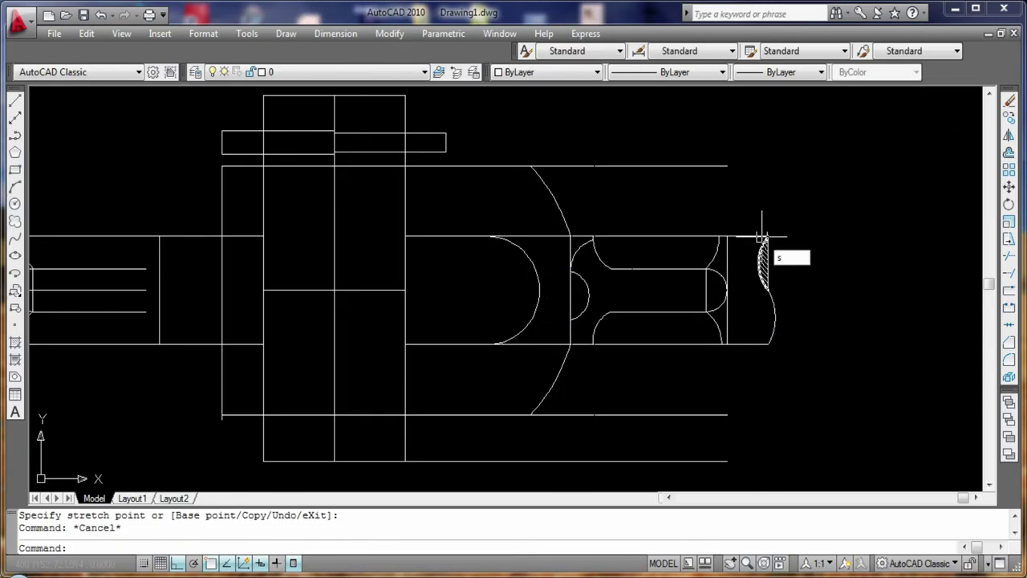
{"action": "left_click", "coordinate": [54, 32]}
{"action": "left_click", "coordinate": [48, 209]}
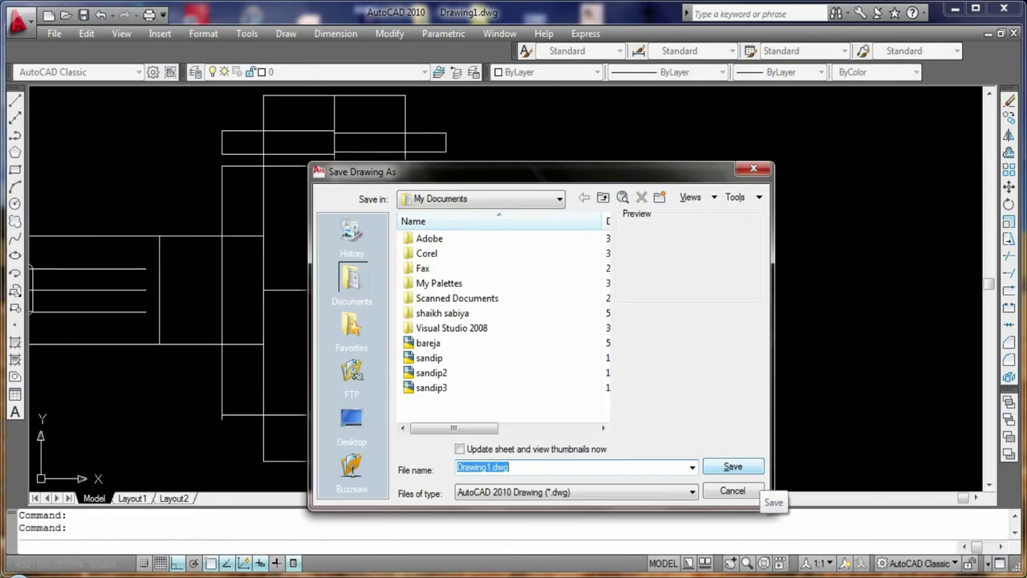
{"action": "left_click", "coordinate": [733, 467]}
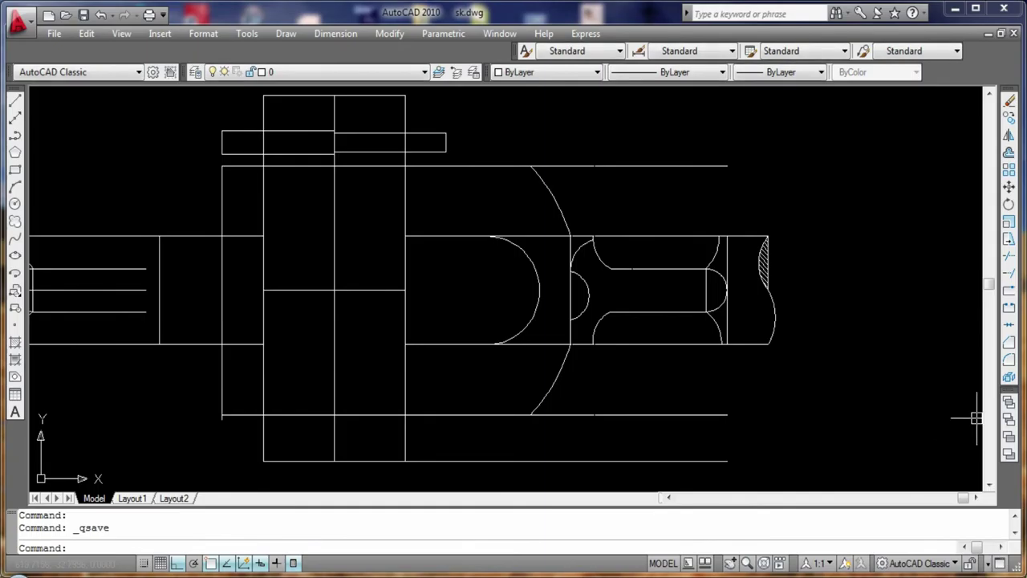
- Erase the two small arcs left of the coupling fork
{"action": "left_click", "coordinate": [583, 309]}
{"action": "key", "text": "Delete"}
{"action": "left_click", "coordinate": [577, 253]}
{"action": "key", "text": "Delete"}
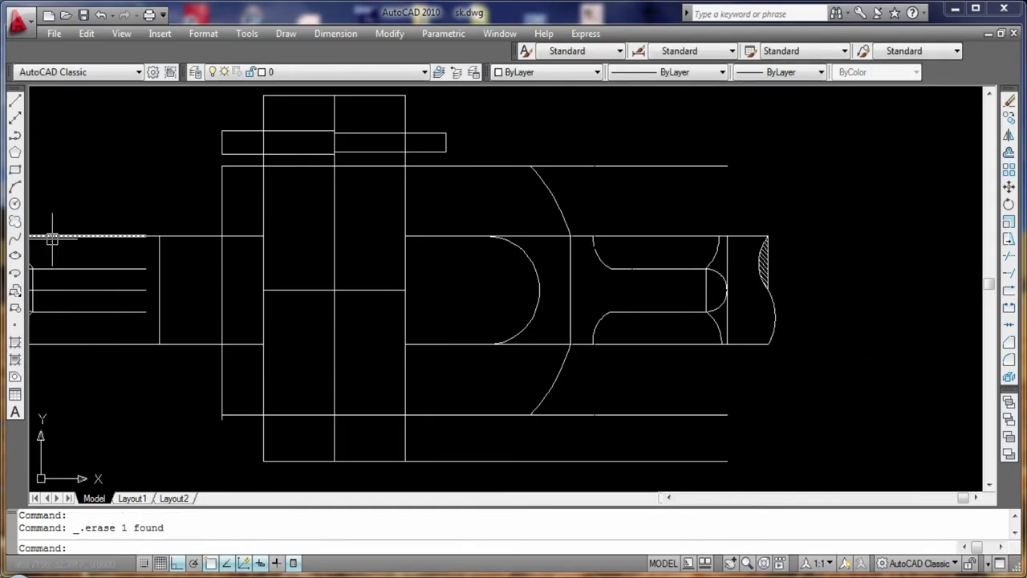
- Draw a three-point arc at the slot's left end
{"action": "left_click", "coordinate": [14, 186]}
{"action": "left_click", "coordinate": [594, 241]}
{"action": "left_click", "coordinate": [570, 278]}
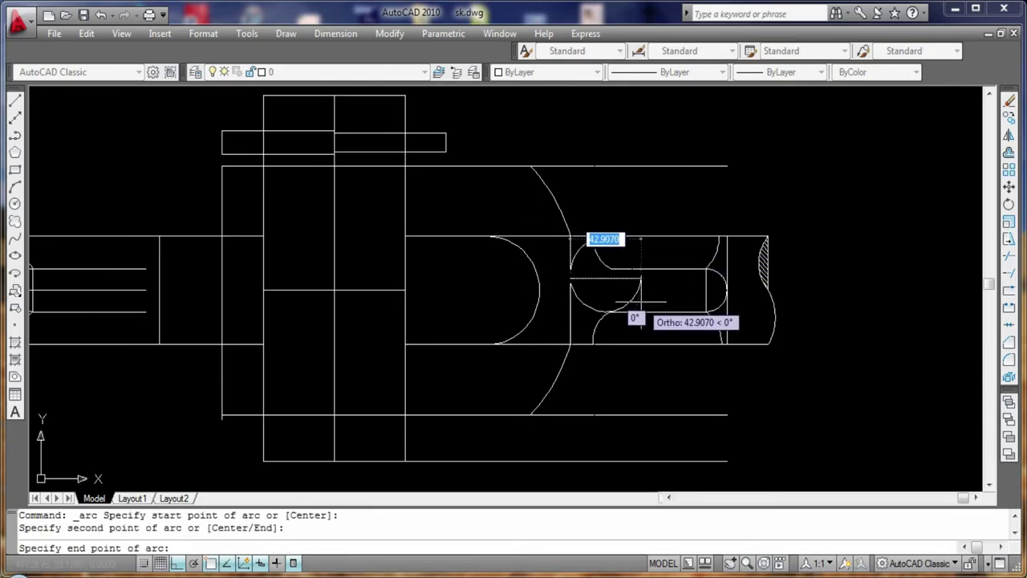
{"action": "left_click", "coordinate": [641, 302]}
{"action": "key", "text": "Return"}
{"action": "left_click", "coordinate": [606, 276]}
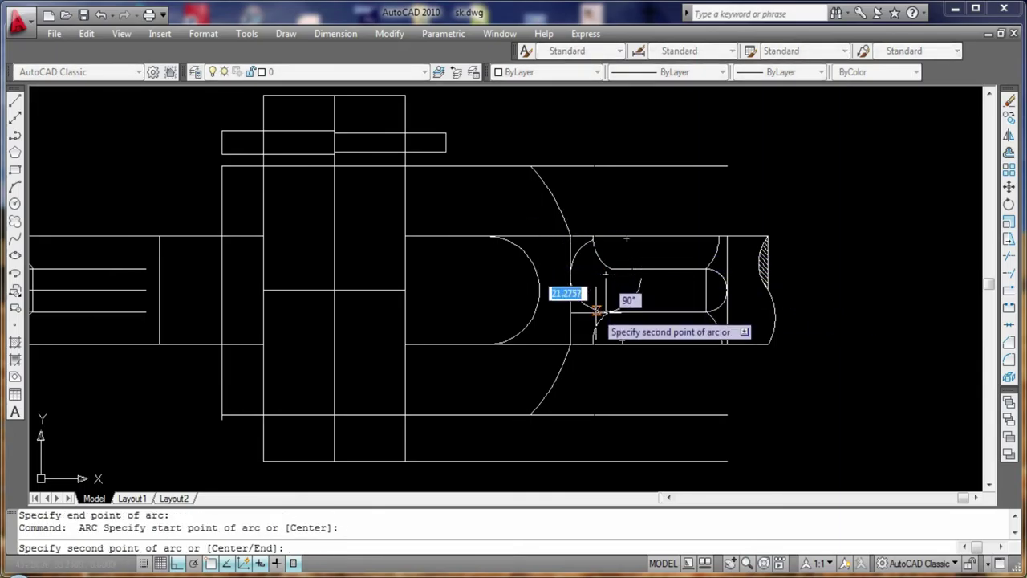
{"action": "left_click", "coordinate": [554, 275]}
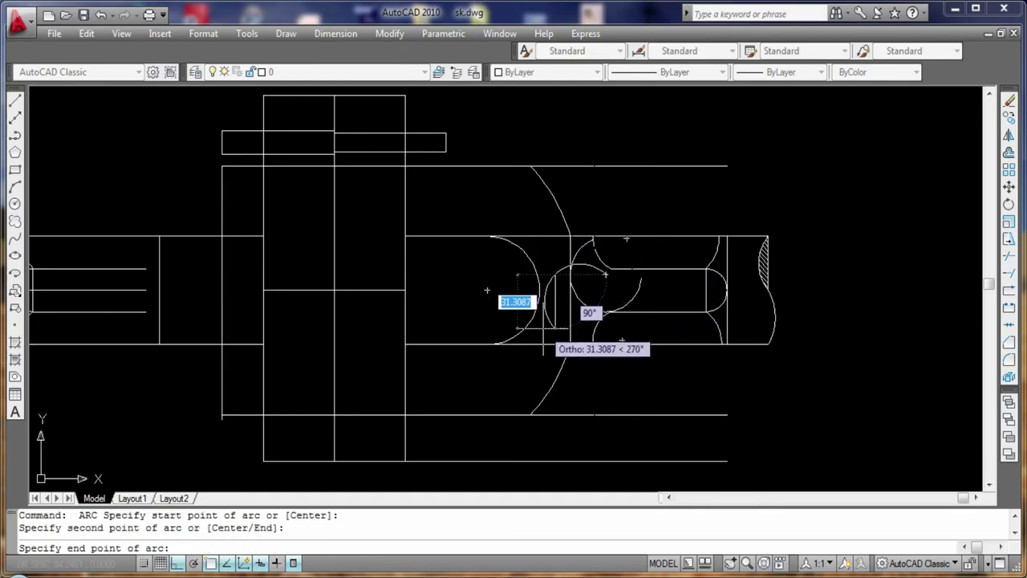
{"action": "key", "text": "Escape"}
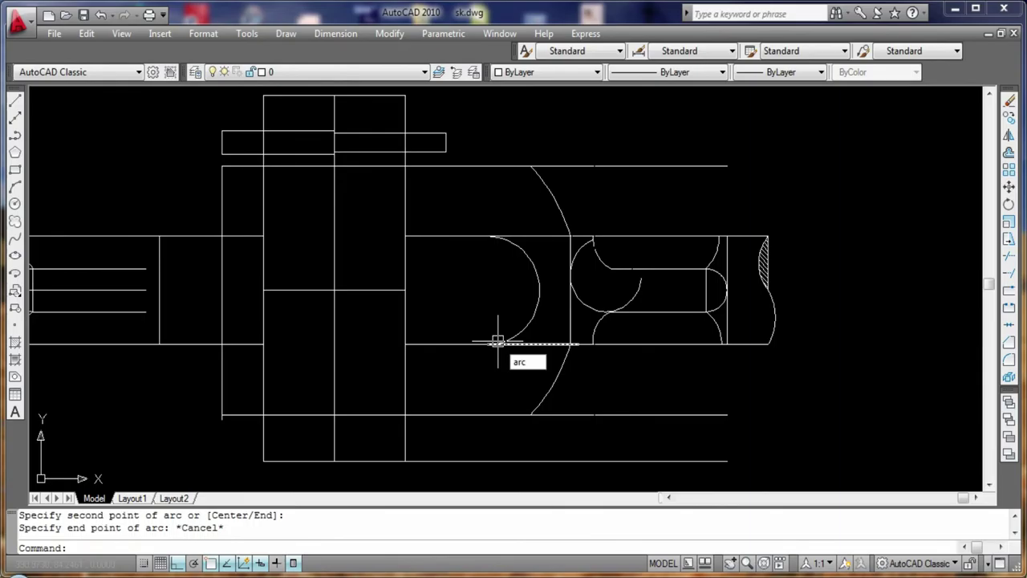
- Draw and remove an unwanted arc, then trim part of the circle near the slot
{"action": "key", "text": "Return"}
{"action": "left_click", "coordinate": [570, 289]}
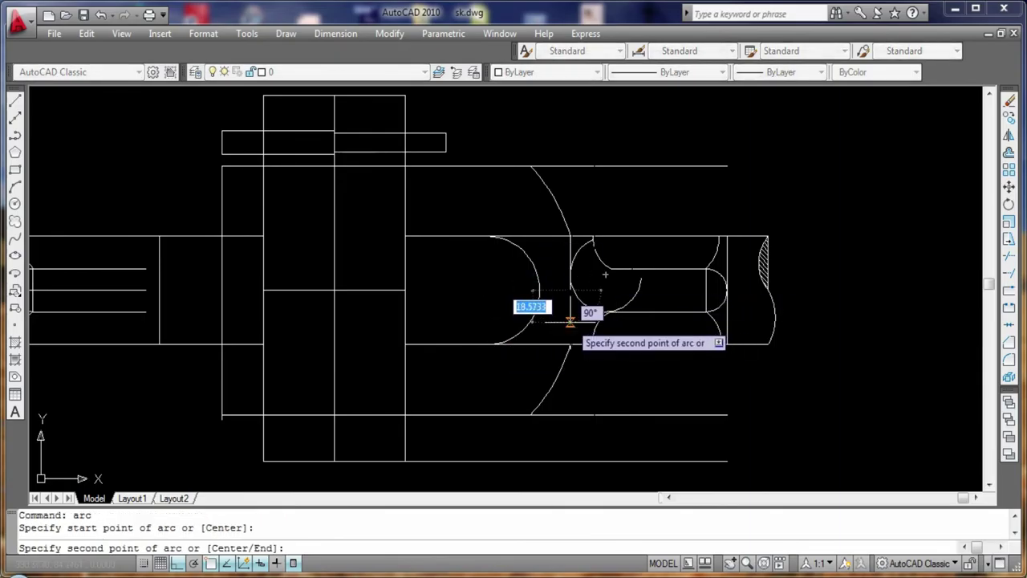
{"action": "left_click", "coordinate": [569, 321]}
{"action": "left_click", "coordinate": [596, 312]}
{"action": "left_click", "coordinate": [596, 311]}
{"action": "key", "text": "Delete"}
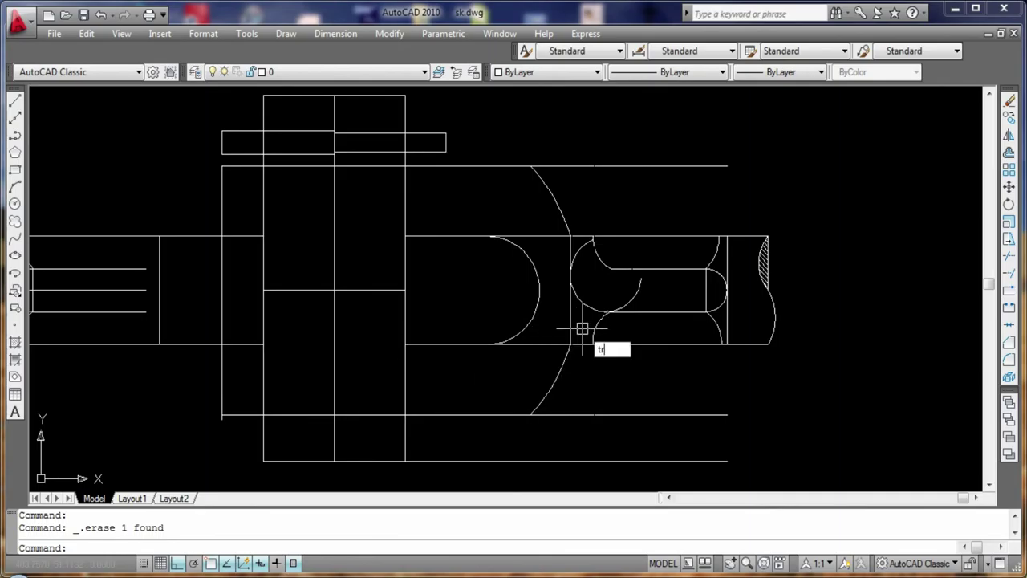
{"action": "key", "text": "Return"}
{"action": "key", "text": "Return"}
{"action": "left_click", "coordinate": [635, 294]}
{"action": "left_click", "coordinate": [608, 333]}
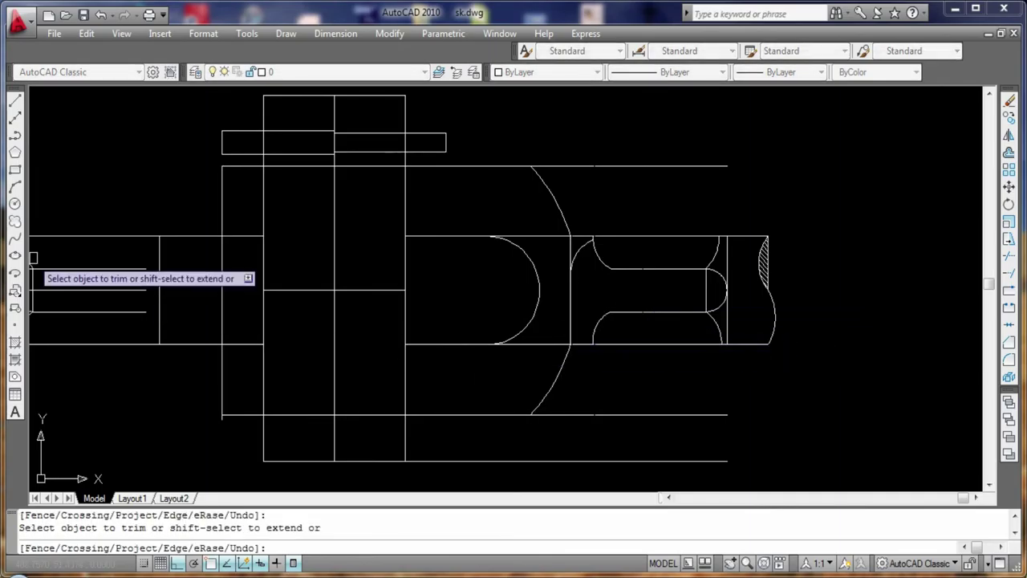
- Draw a small three-point arc on the slot and delete the misplaced small arc
{"action": "left_click", "coordinate": [15, 186]}
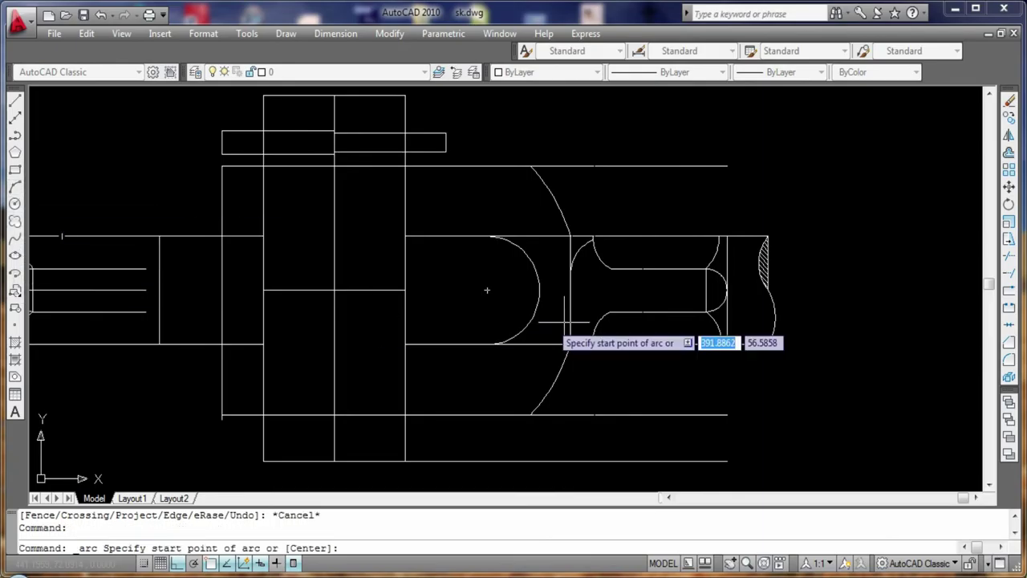
{"action": "left_click", "coordinate": [608, 271]}
{"action": "left_click", "coordinate": [596, 325]}
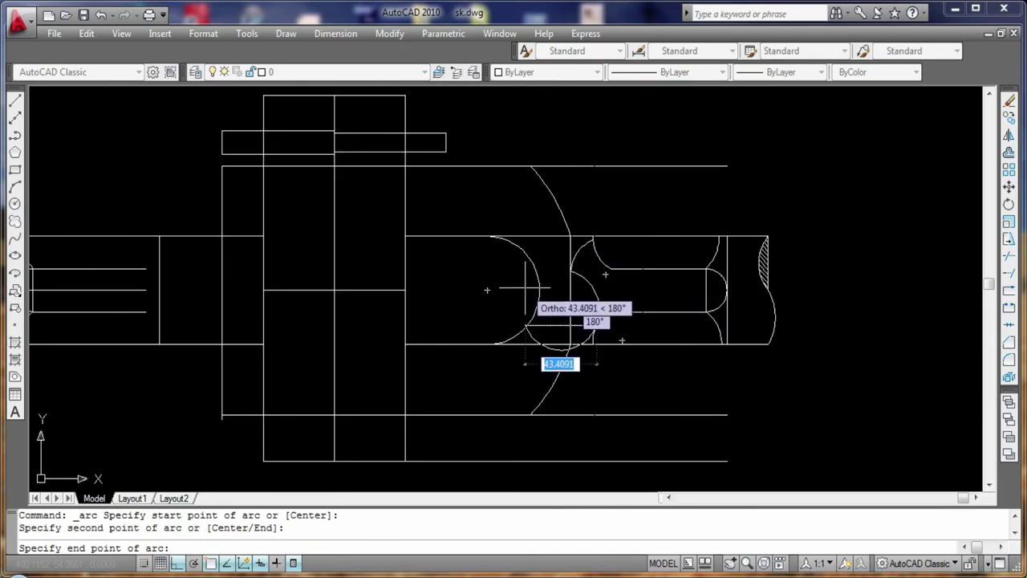
{"action": "key", "text": "Escape"}
{"action": "left_click", "coordinate": [15, 186]}
{"action": "left_click", "coordinate": [570, 302]}
{"action": "left_click", "coordinate": [569, 314]}
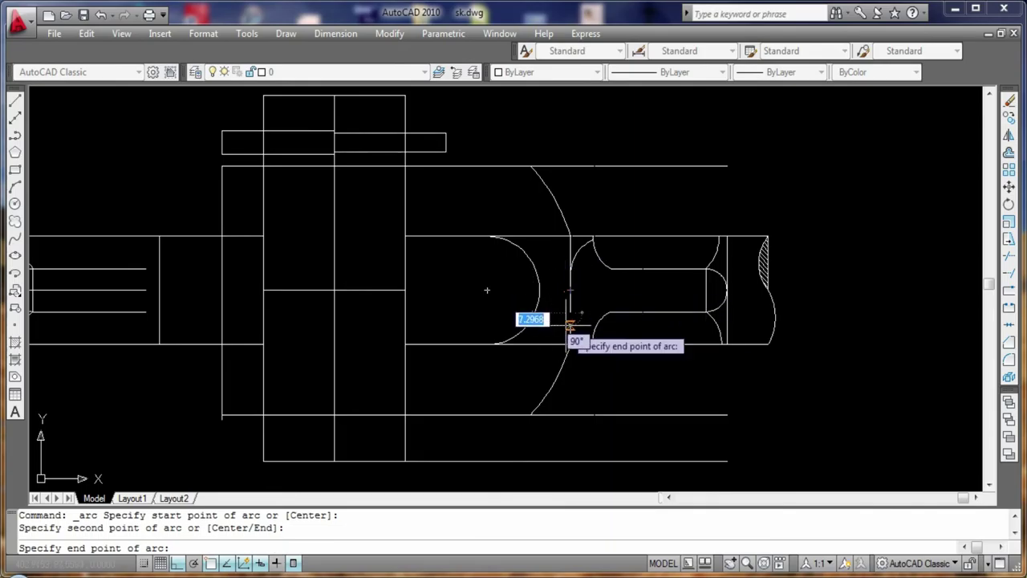
{"action": "left_click", "coordinate": [568, 323]}
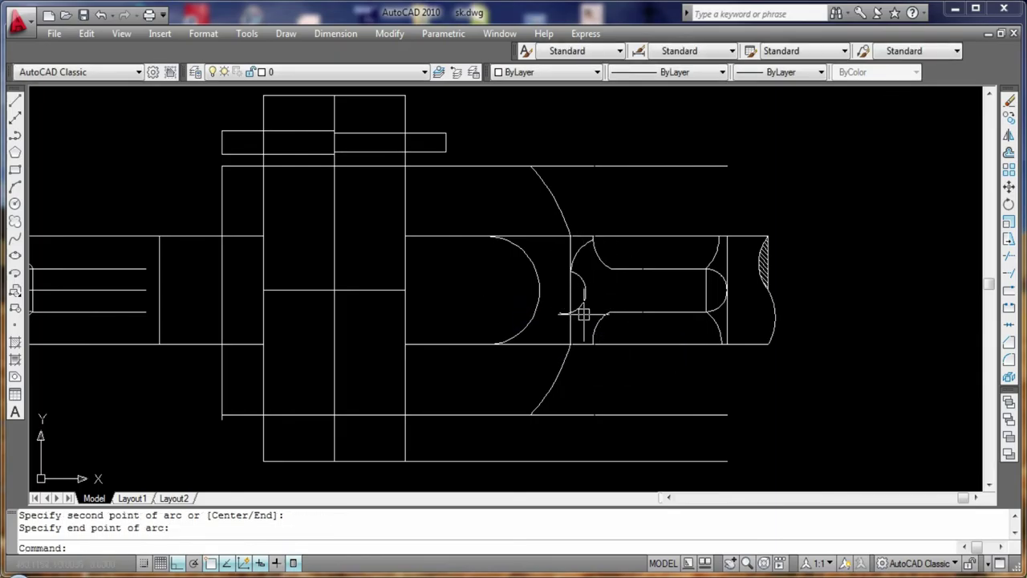
{"action": "left_click", "coordinate": [579, 283]}
{"action": "key", "text": "Delete"}
{"action": "left_click", "coordinate": [15, 185]}
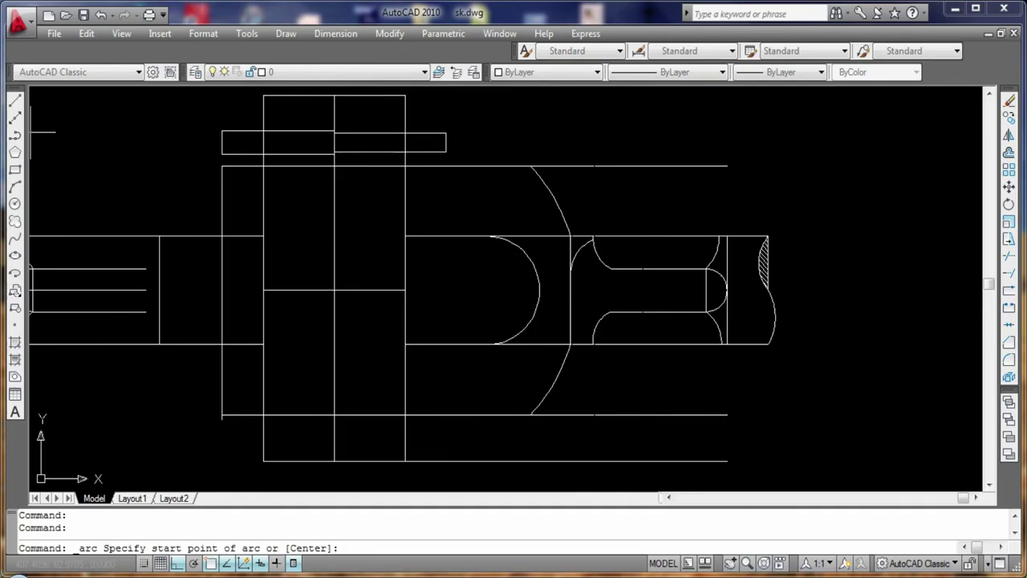
- Draw a trial 3-point arc at the slot's left end, then delete it
{"action": "left_click", "coordinate": [605, 278]}
{"action": "left_click", "coordinate": [569, 321]}
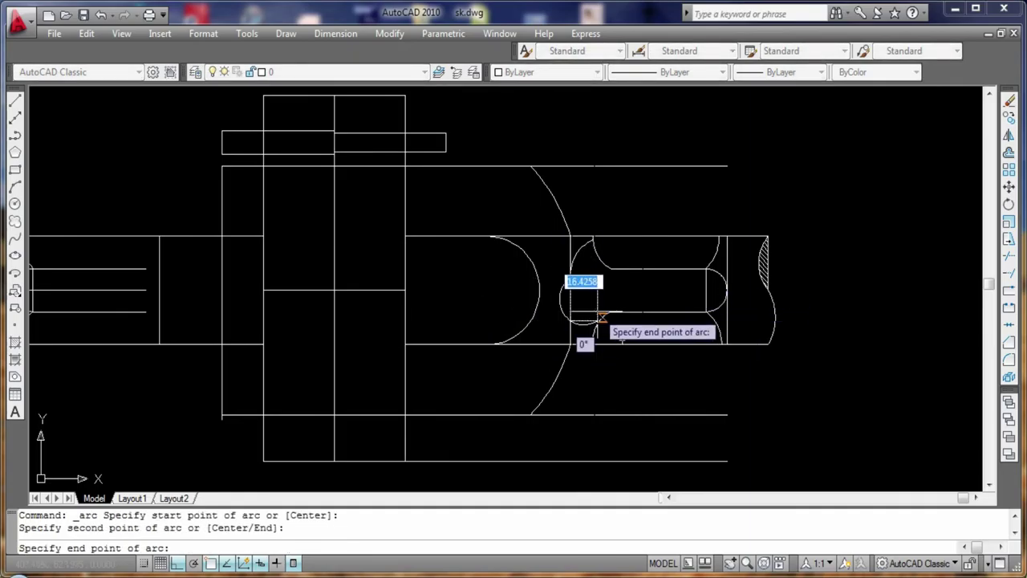
{"action": "left_click", "coordinate": [601, 318]}
{"action": "key", "text": "Delete"}
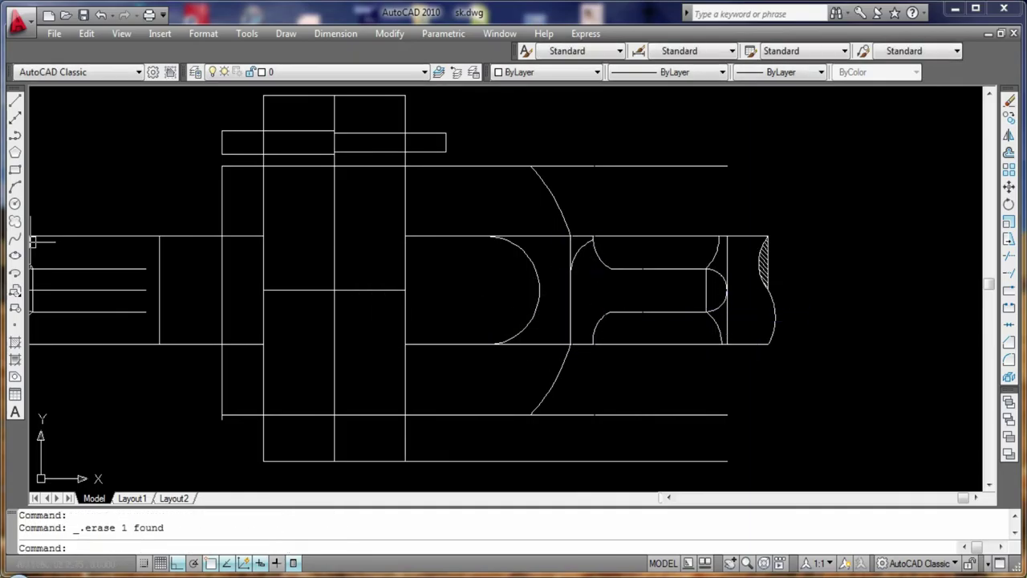
- Draw a 3-point arc from the slot corner to the snapped endpoint
{"action": "left_click", "coordinate": [14, 238]}
{"action": "left_click", "coordinate": [570, 313]}
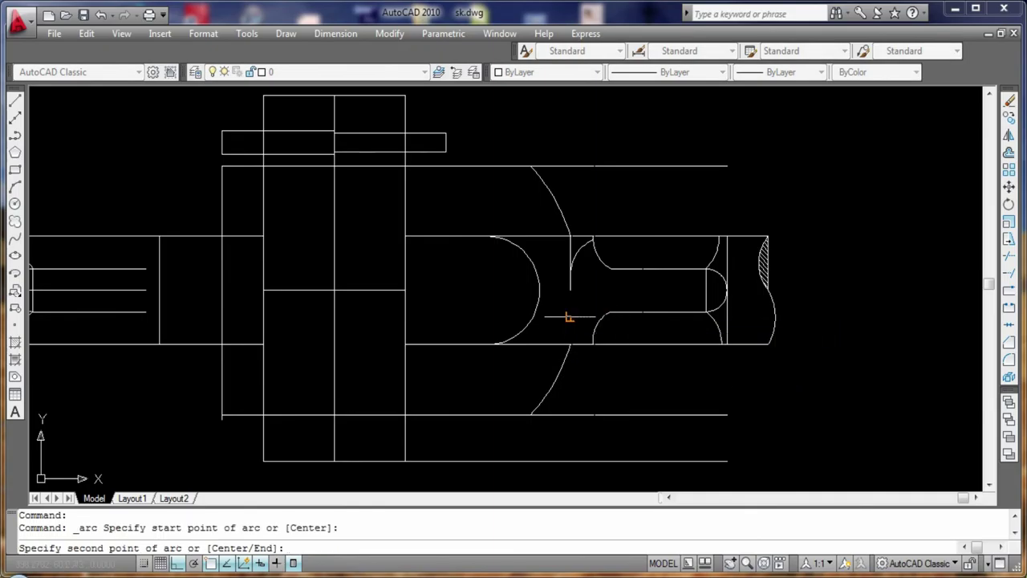
{"action": "left_click", "coordinate": [611, 313]}
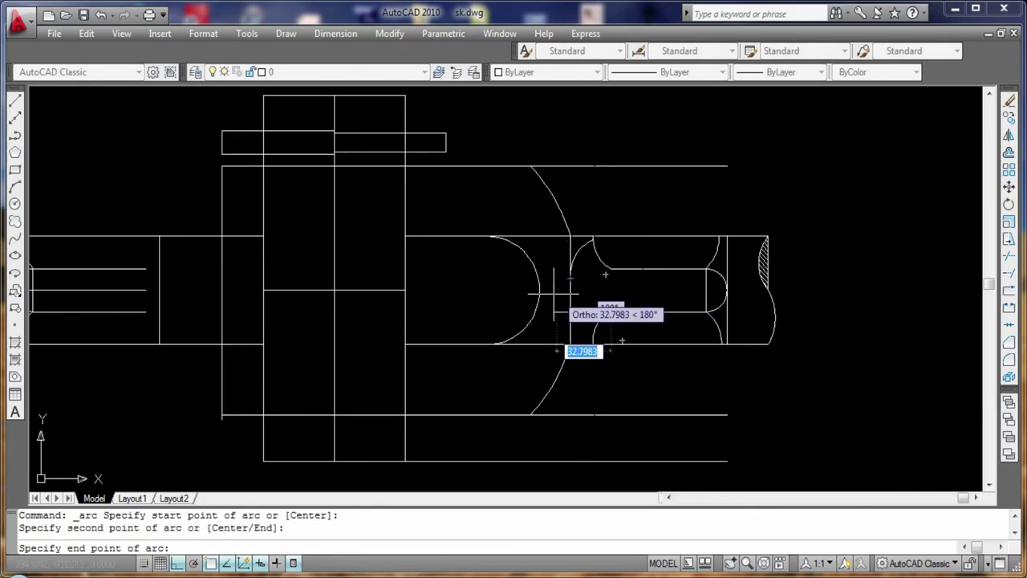
{"action": "left_click", "coordinate": [568, 277]}
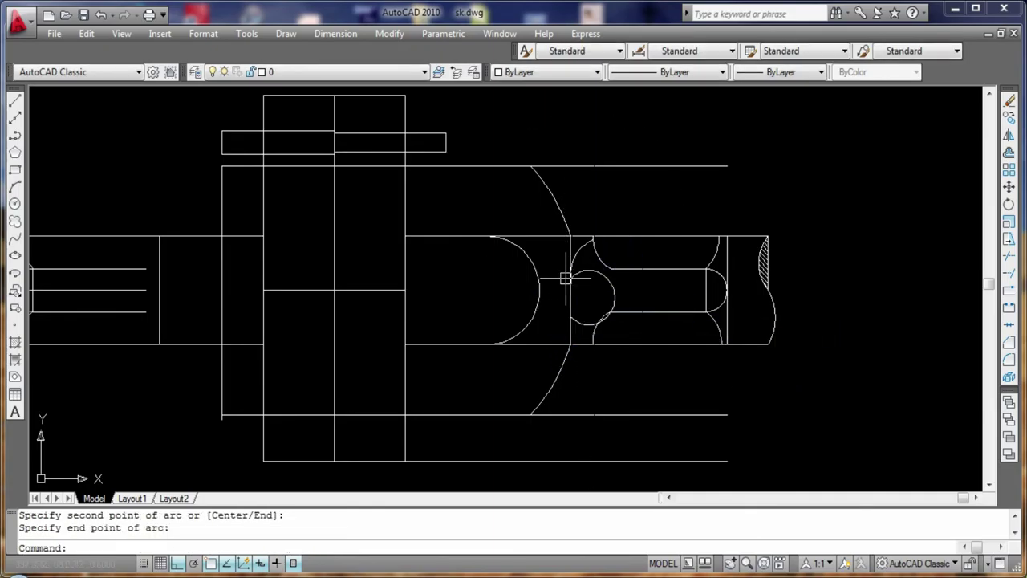
- Erase the dashed circle and the leftover small arc
{"action": "left_click", "coordinate": [619, 293]}
{"action": "key", "text": "Delete"}
{"action": "left_click", "coordinate": [564, 245]}
{"action": "key", "text": "Delete"}
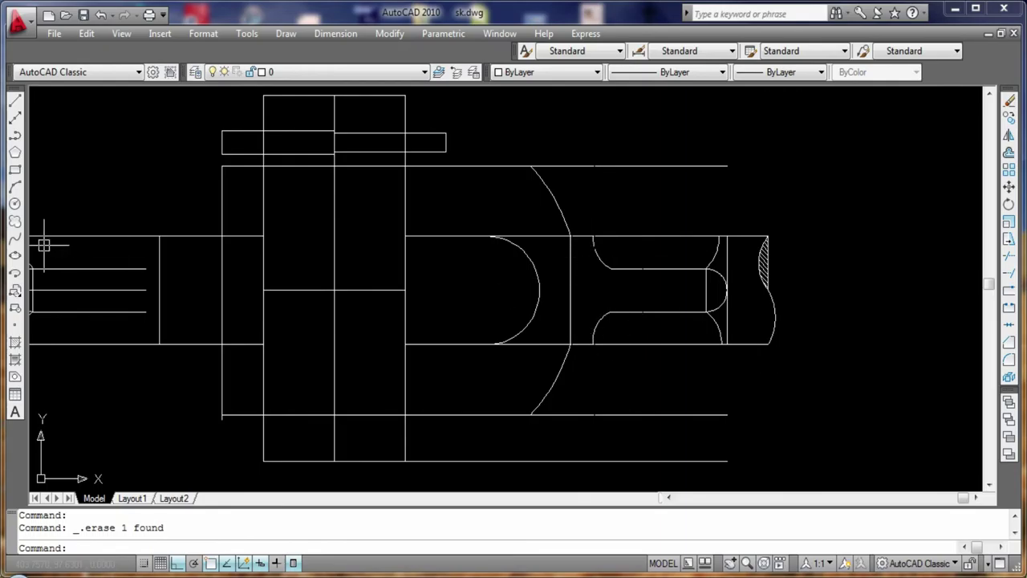
- Abandon an unfinished arc from the line corner and begin a new replacement arc
{"action": "left_click", "coordinate": [15, 187]}
{"action": "left_click", "coordinate": [571, 236]}
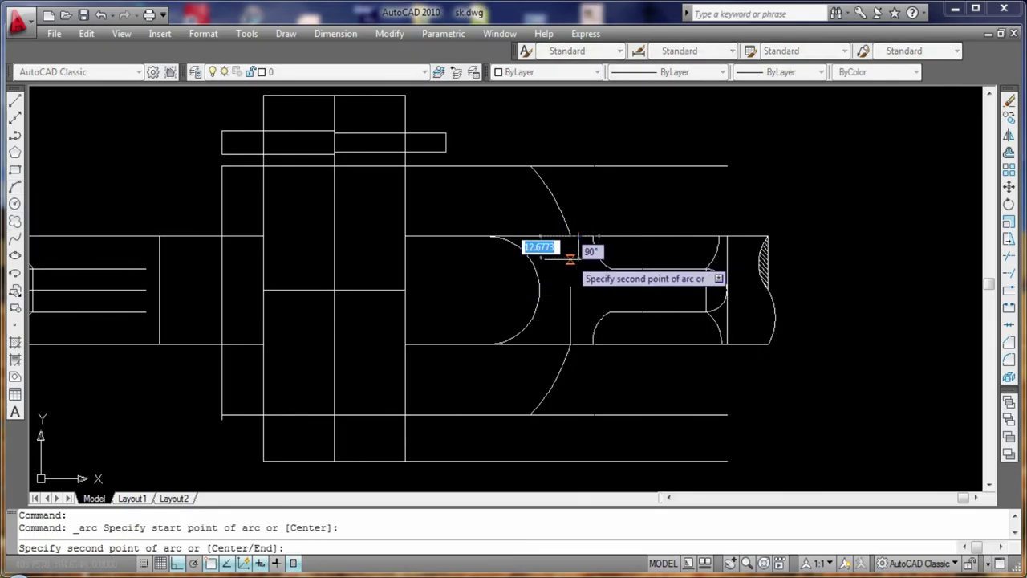
{"action": "left_click", "coordinate": [598, 291]}
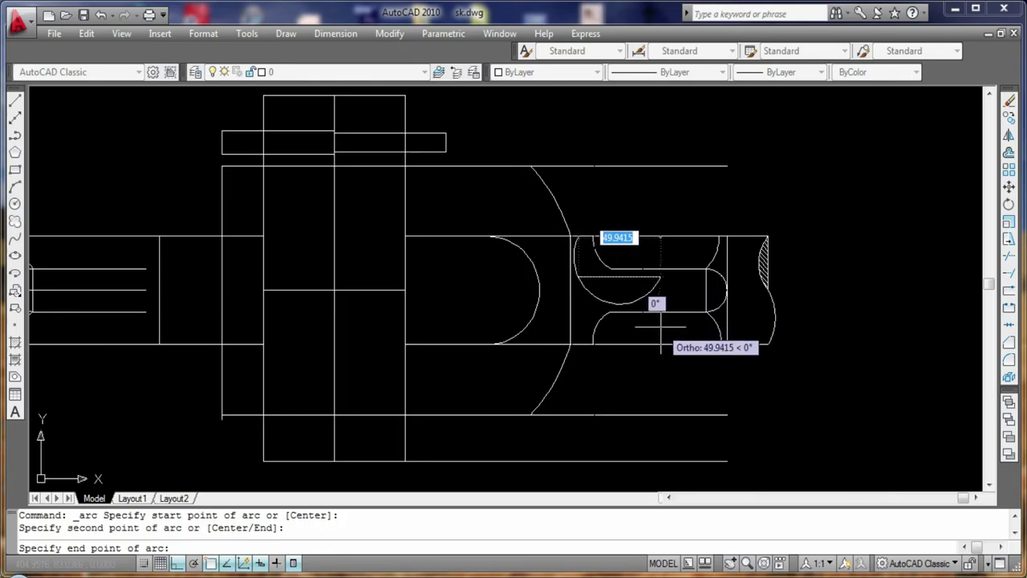
{"action": "key", "text": "Escape"}
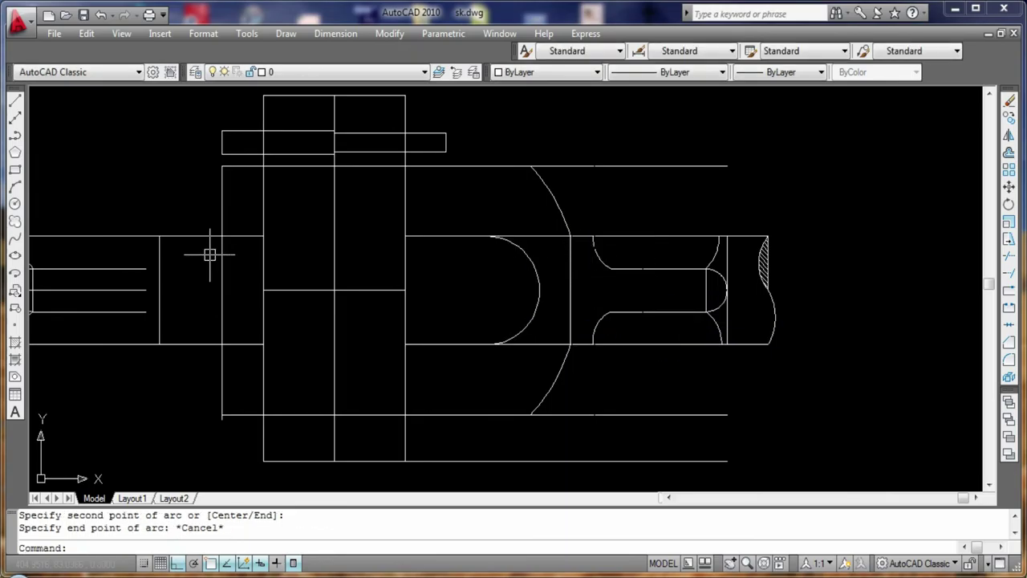
{"action": "key", "text": "Return"}
{"action": "left_click", "coordinate": [585, 236]}
{"action": "left_click", "coordinate": [578, 282]}
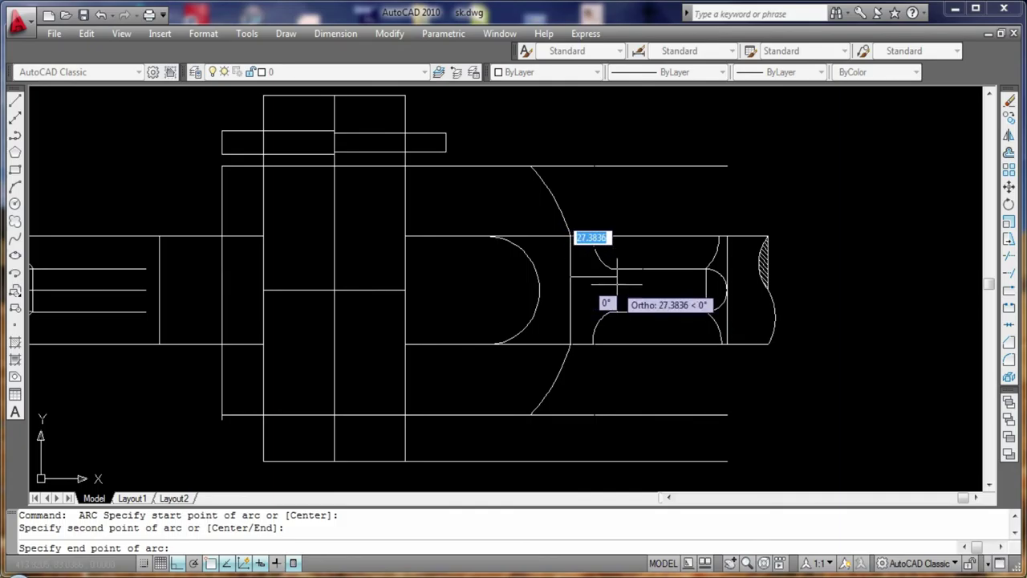
- Complete the replacement arc and draw another ending at the slot's lower edge
{"action": "left_click", "coordinate": [658, 306]}
{"action": "key", "text": "Return"}
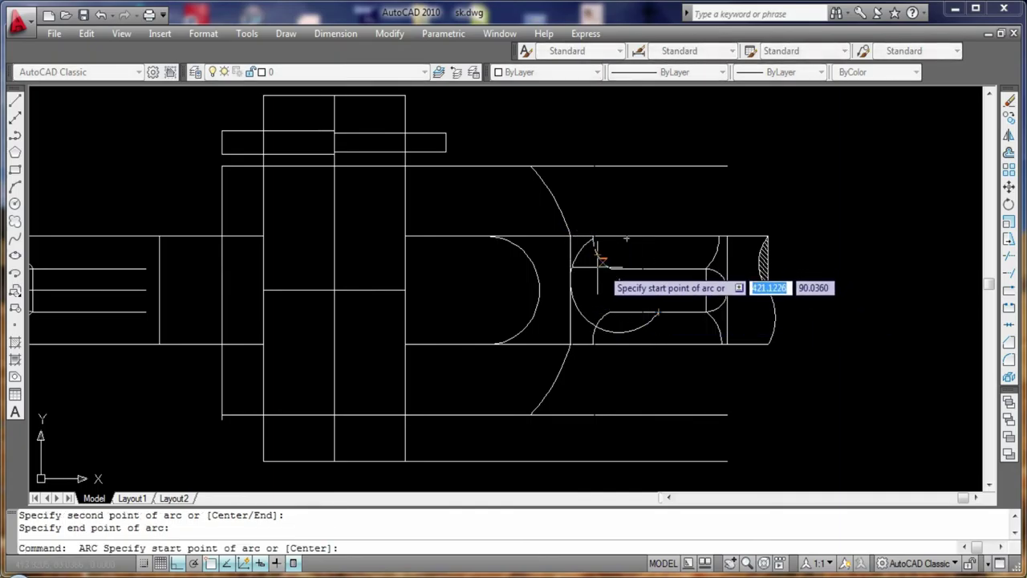
{"action": "left_click", "coordinate": [572, 265]}
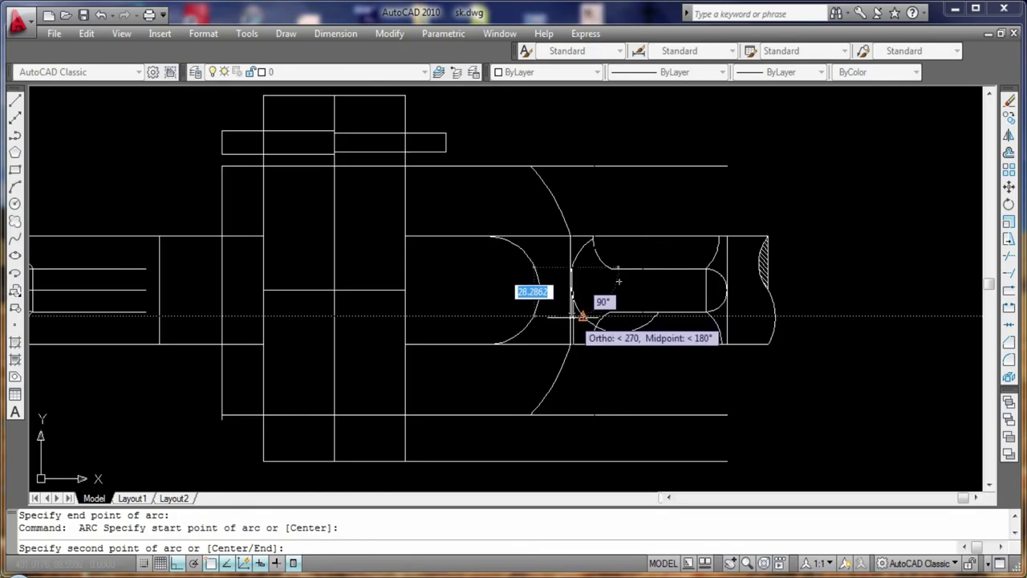
{"action": "left_click", "coordinate": [570, 318]}
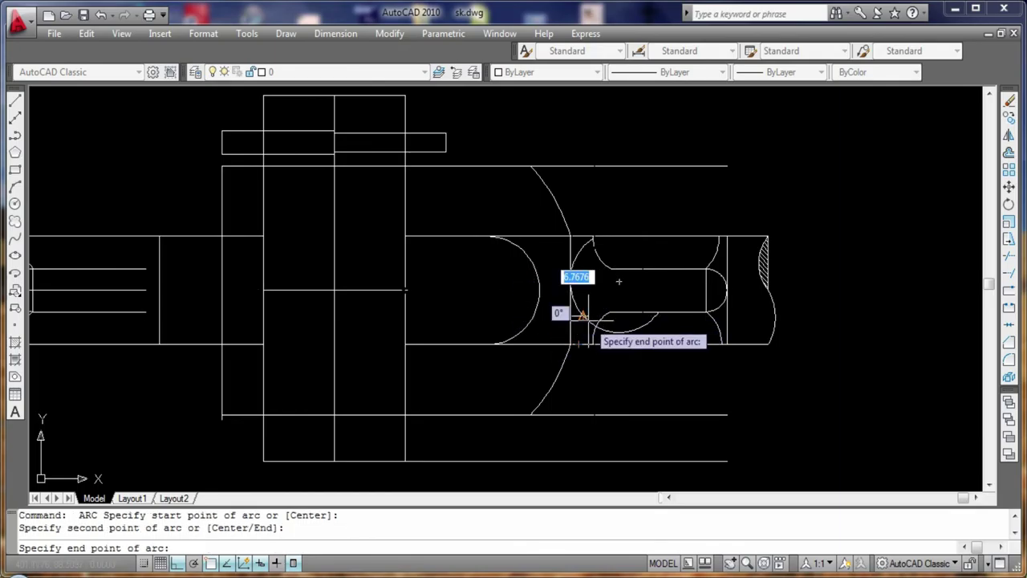
{"action": "left_click", "coordinate": [562, 318]}
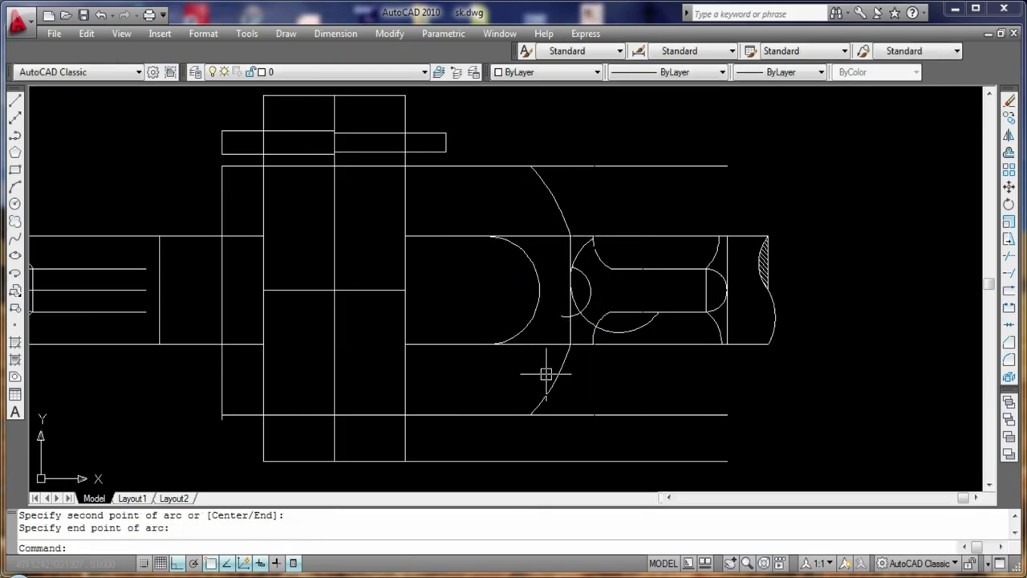
- Draw the large 3-point arc sweeping below the slot
{"action": "key", "text": "Return"}
{"action": "left_click", "coordinate": [575, 305]}
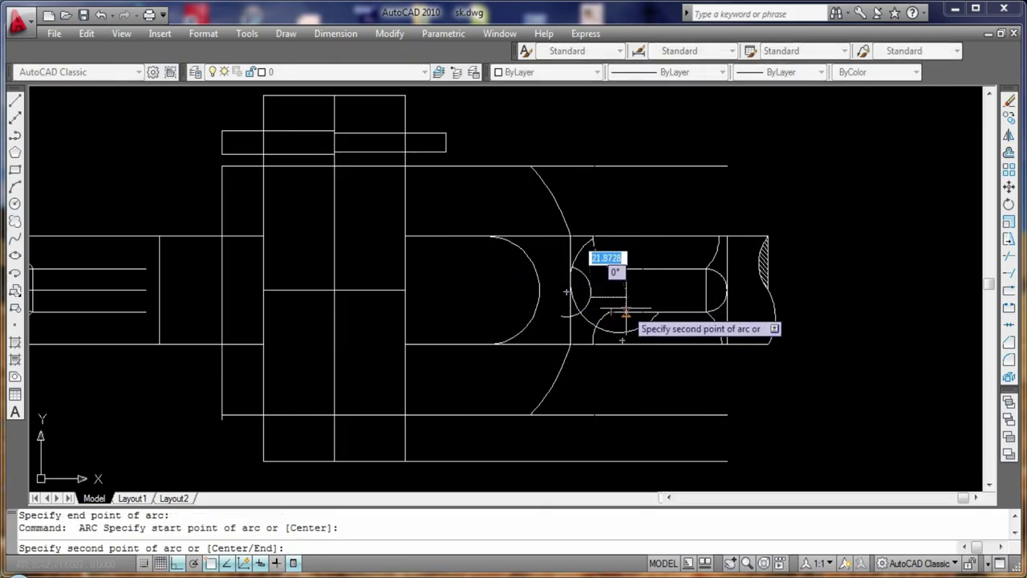
{"action": "left_click", "coordinate": [569, 343]}
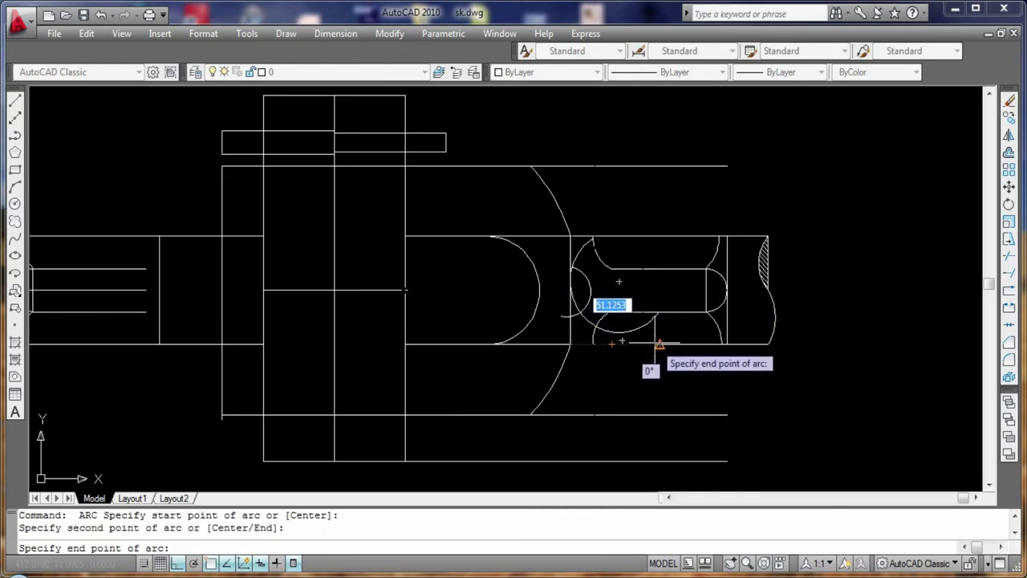
{"action": "left_click", "coordinate": [701, 350]}
- Trim the circle's lower part and the small inner arc, then save sk.dwg
{"action": "type", "text": "tr"}
{"action": "key", "text": "Return"}
{"action": "key", "text": "Return"}
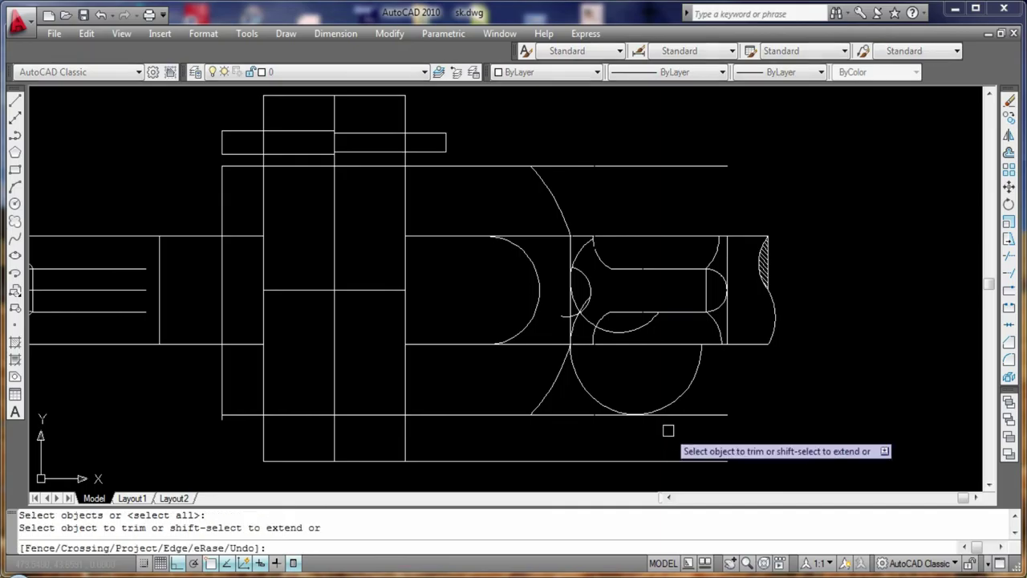
{"action": "left_click", "coordinate": [687, 382]}
{"action": "left_click", "coordinate": [607, 331]}
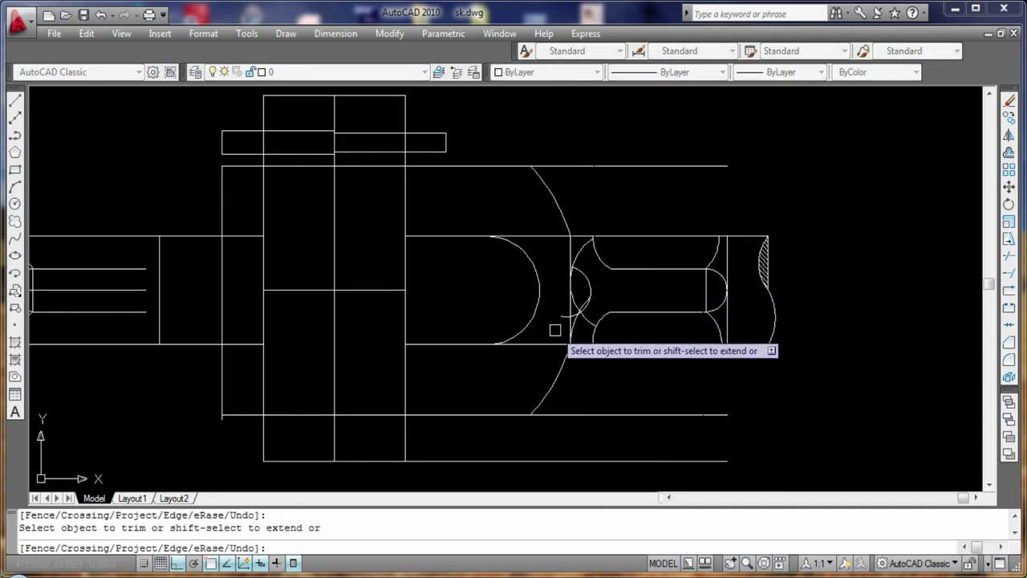
{"action": "scroll", "coordinate": [562, 325], "scroll_direction": "up", "scroll_amount": 3}
{"action": "left_click", "coordinate": [634, 314]}
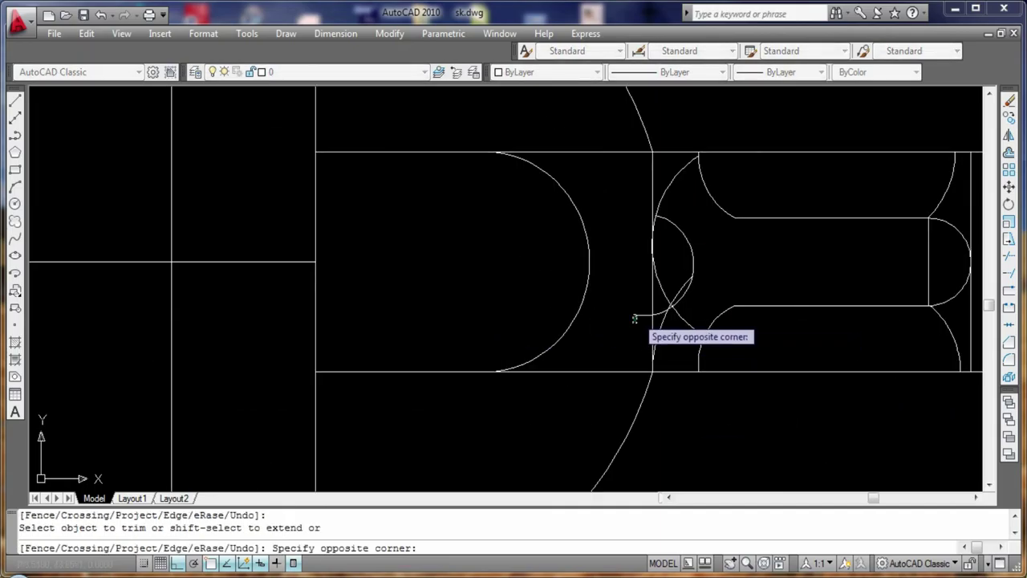
{"action": "key", "text": "Escape"}
{"action": "key", "text": "ctrl+s"}
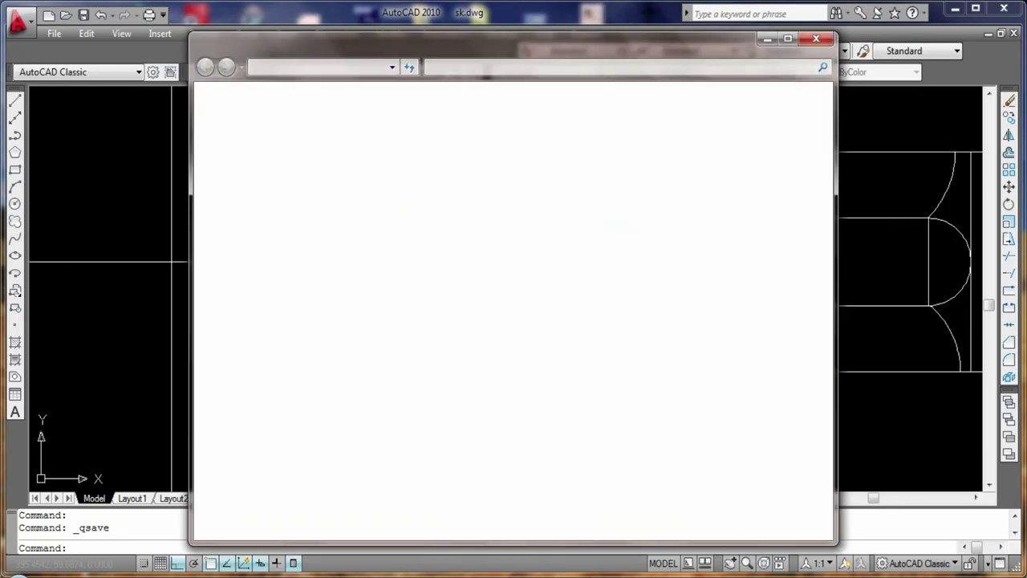
- Open drive D: and its Software folder in Explorer
{"action": "left_click", "coordinate": [788, 39]}
{"action": "double_click", "coordinate": [369, 113]}
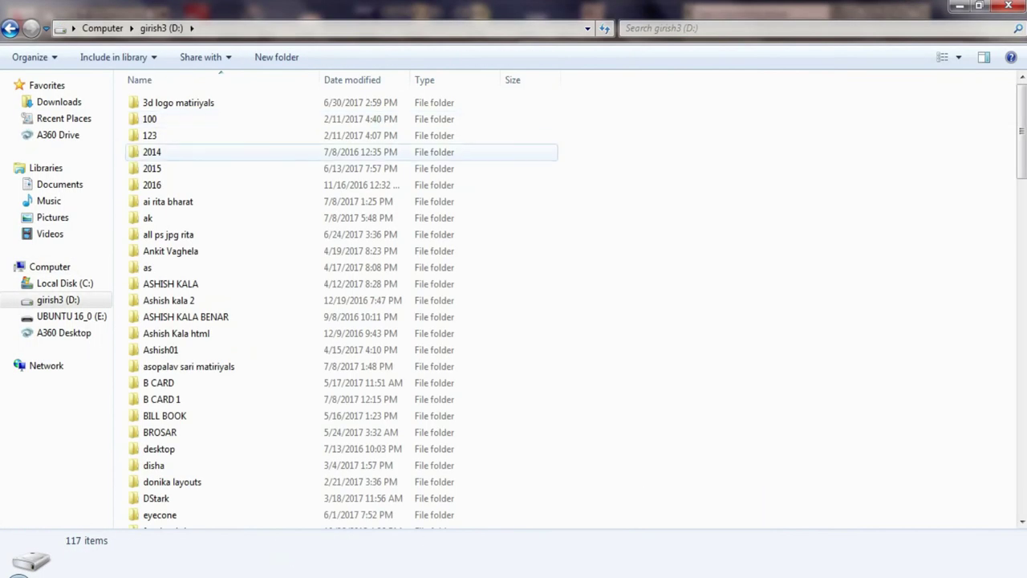
{"action": "key", "text": "n"}
{"action": "key", "text": "s"}
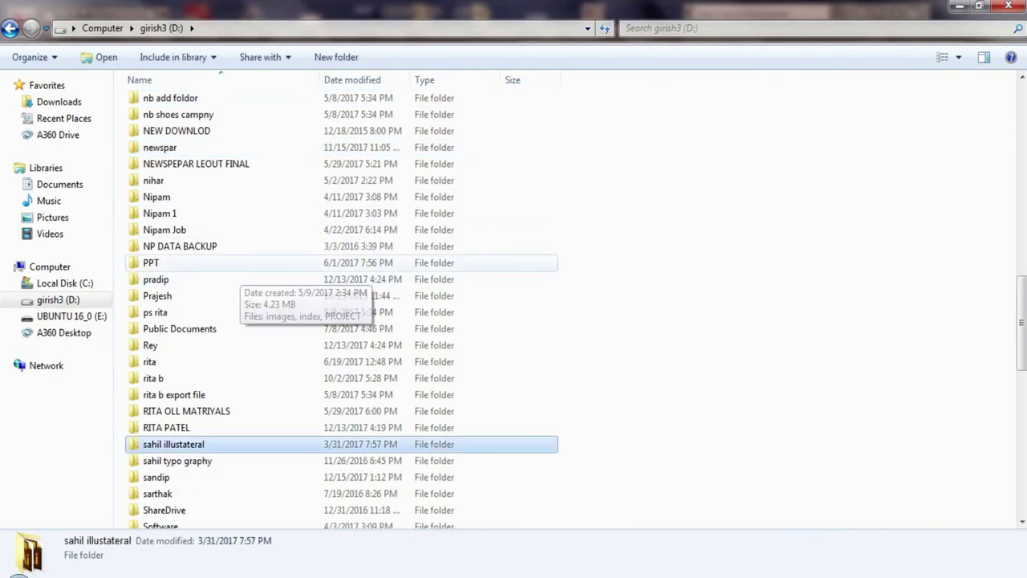
{"action": "scroll", "coordinate": [176, 449], "scroll_direction": "down", "scroll_amount": 1}
{"action": "double_click", "coordinate": [161, 484]}
- Browse the N-named items, peeking into net, landing on the NDP46-KB3045557 installer
{"action": "type", "text": "au"}
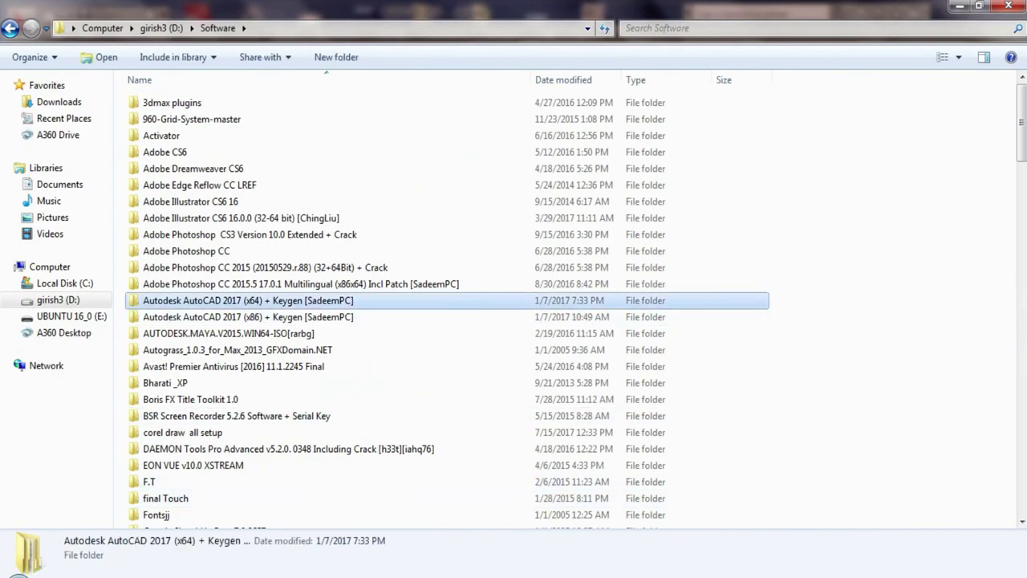
{"action": "type", "text": "n"}
{"action": "key", "text": "Down"}
{"action": "key", "text": "Down"}
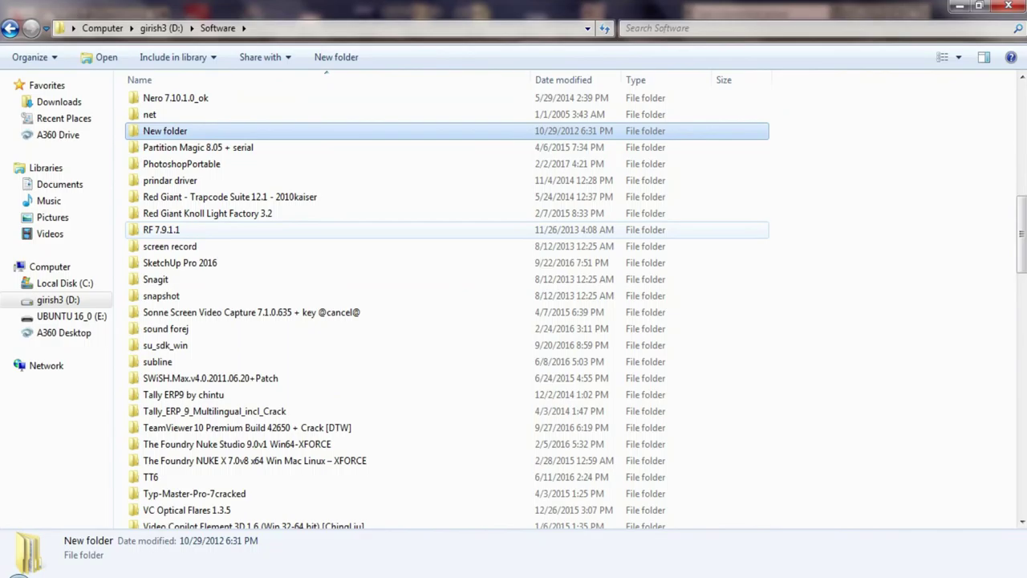
{"action": "key", "text": "n"}
{"action": "key", "text": "n"}
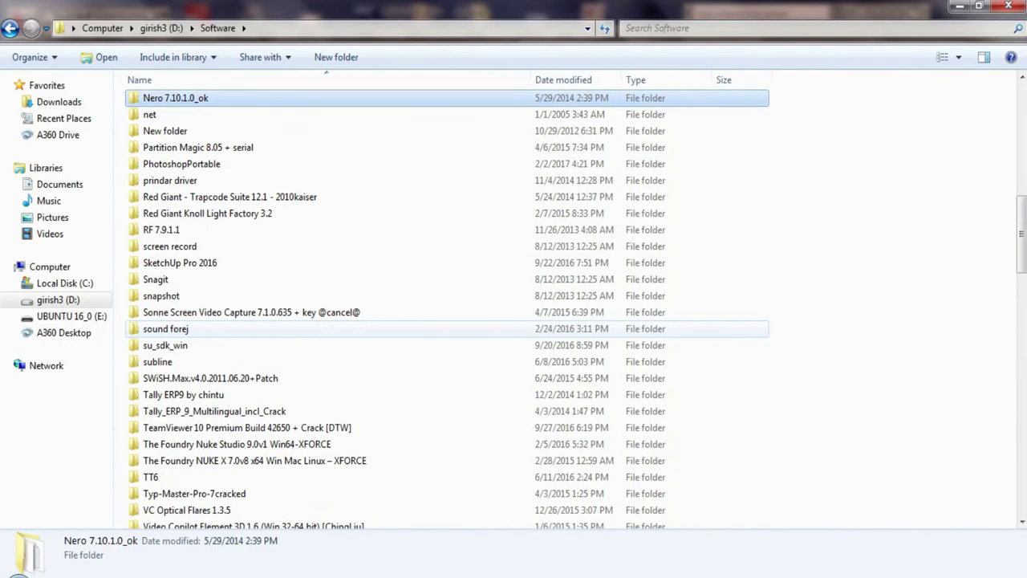
{"action": "key", "text": "Down"}
{"action": "key", "text": "Return"}
{"action": "key", "text": "BackSpace"}
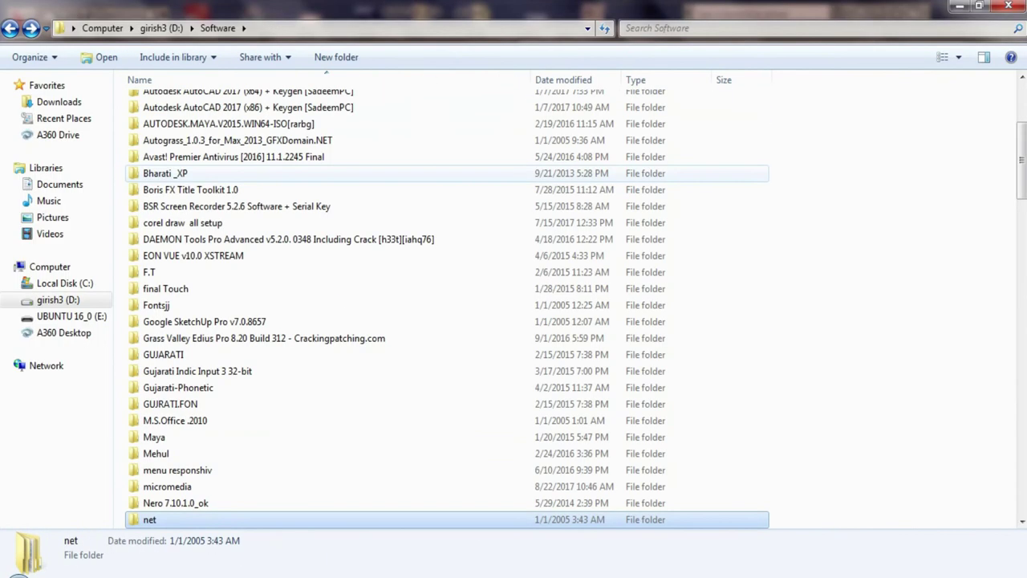
{"action": "key", "text": "Down"}
{"action": "key", "text": "n"}
{"action": "key", "text": "n"}
{"action": "key", "text": "n"}
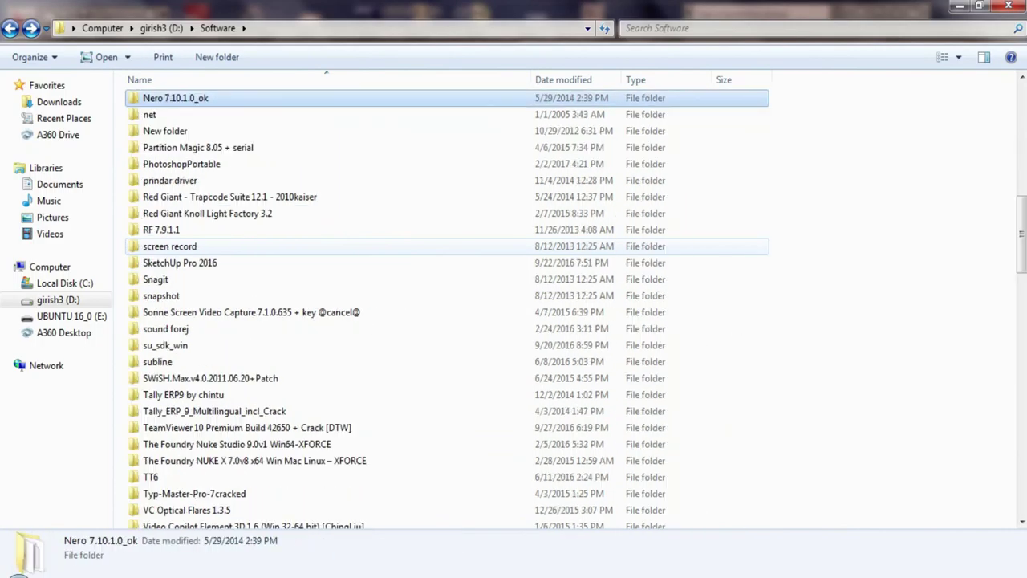
{"action": "key", "text": "n"}
{"action": "key", "text": "n"}
{"action": "key", "text": "n"}
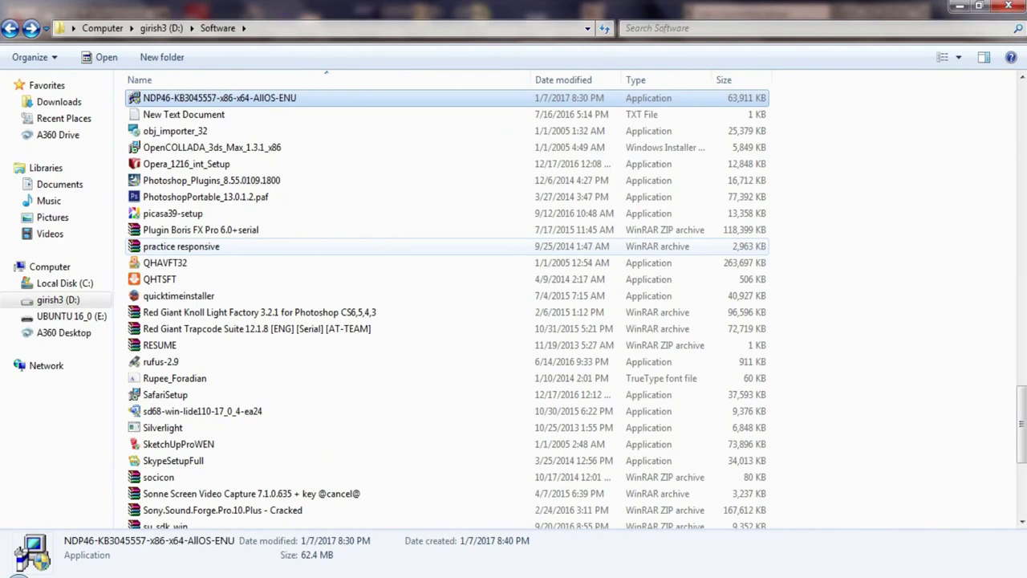